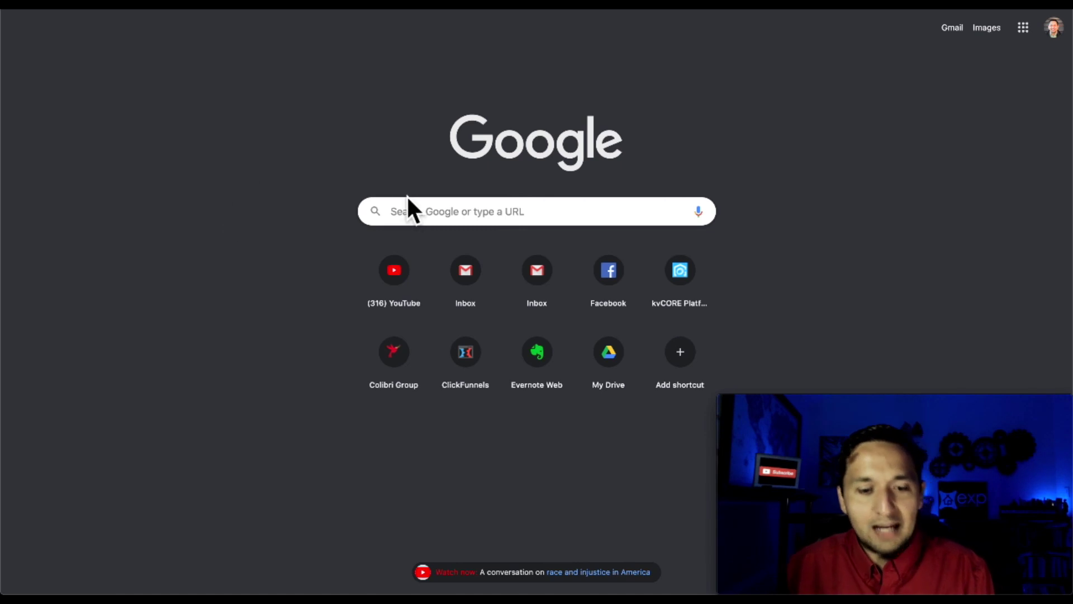
- Search Google for "best real estate agent near me"
left_click(420, 222)
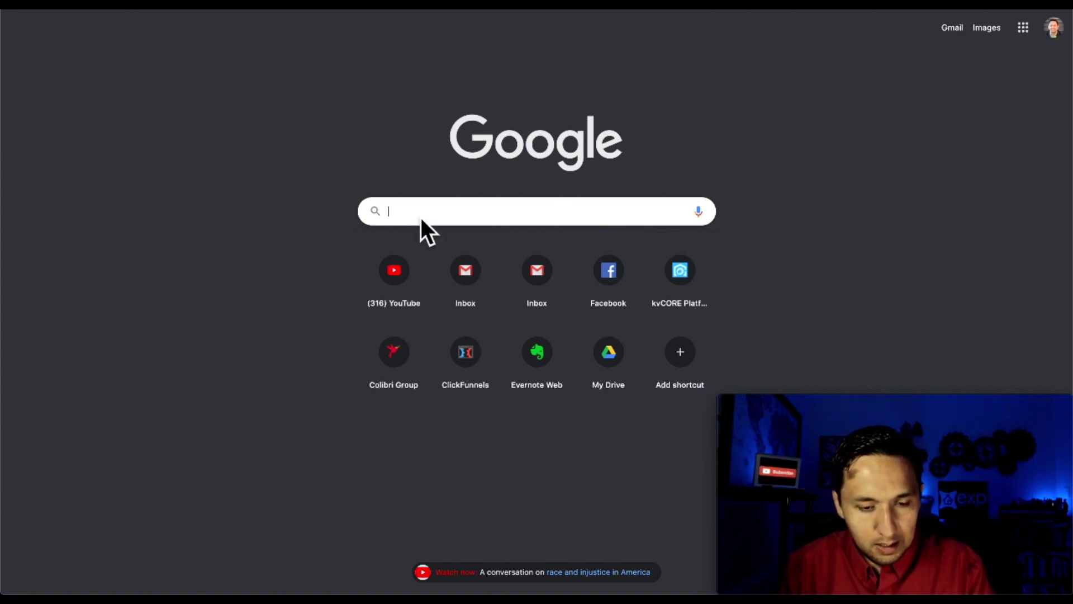
type("best area st")
key("BackSpace")
key("BackSpace")
key("BackSpace")
key("BackSpace")
key("BackSpace")
key("BackSpace")
key("BackSpace")
type("real estate agent near me")
key("Return")
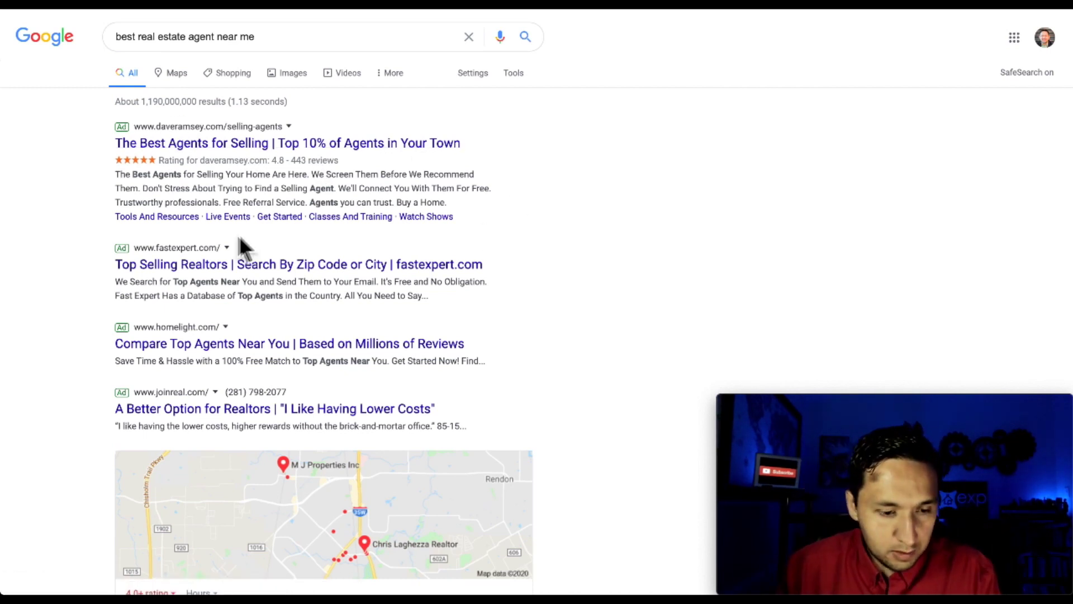
- Examine the ads, map listings and organic results for the agent search down to the page's end, and open a further results page
scroll(328, 280, "down", 1)
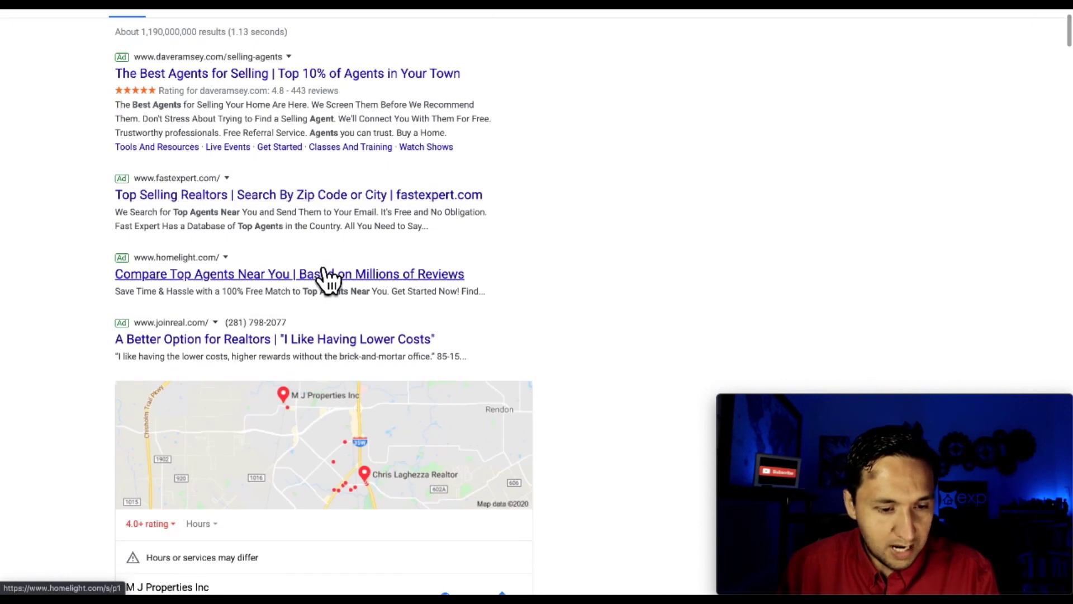
scroll(328, 279, "down", 1)
scroll(475, 230, "up", 2)
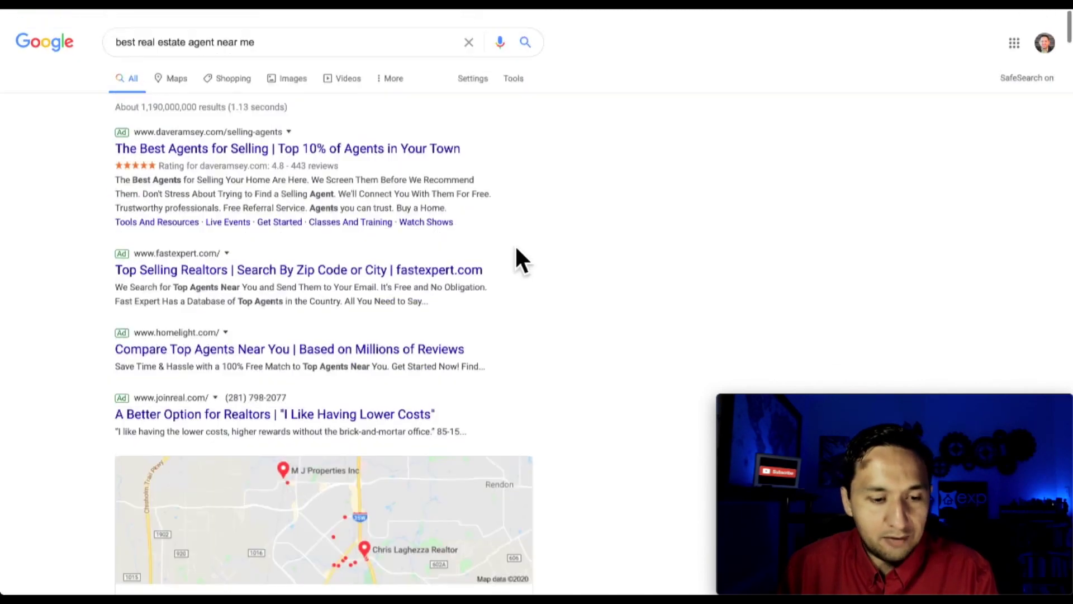
scroll(525, 316, "down", 2)
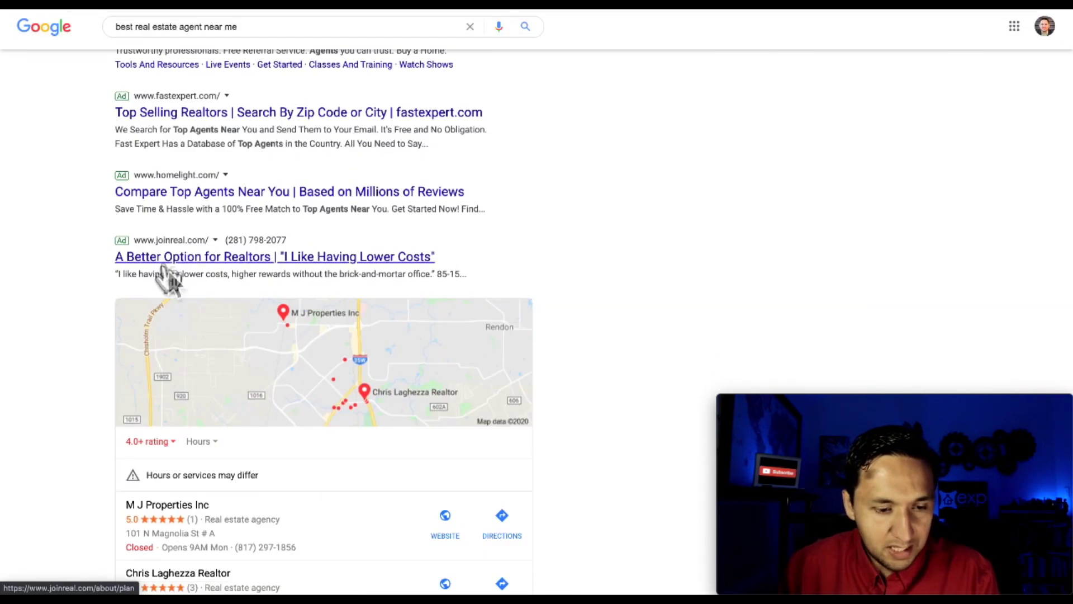
scroll(546, 295, "down", 1)
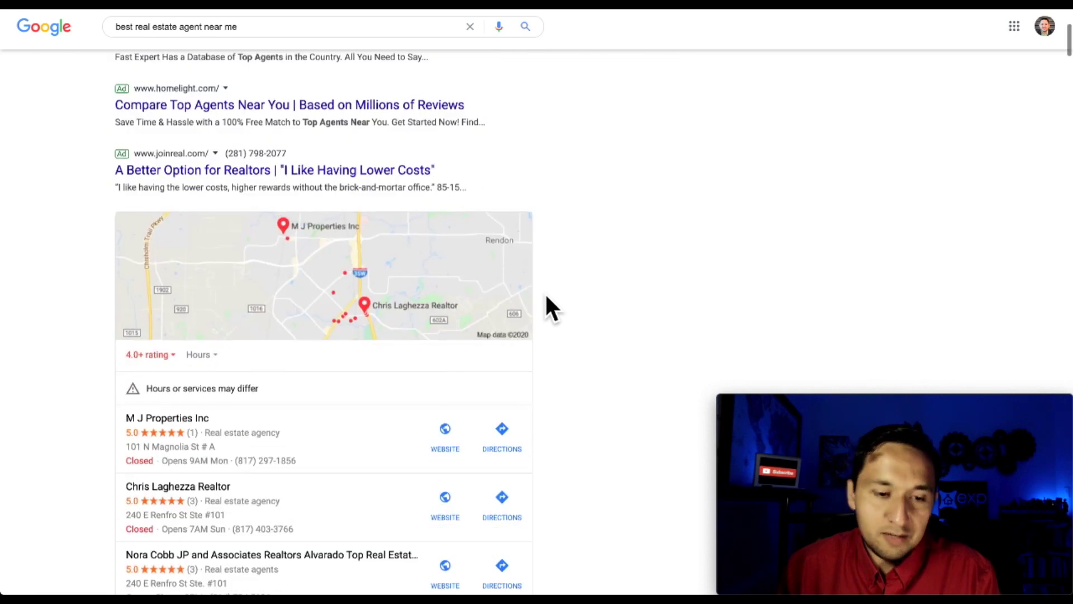
scroll(545, 296, "up", 4)
scroll(555, 312, "down", 7)
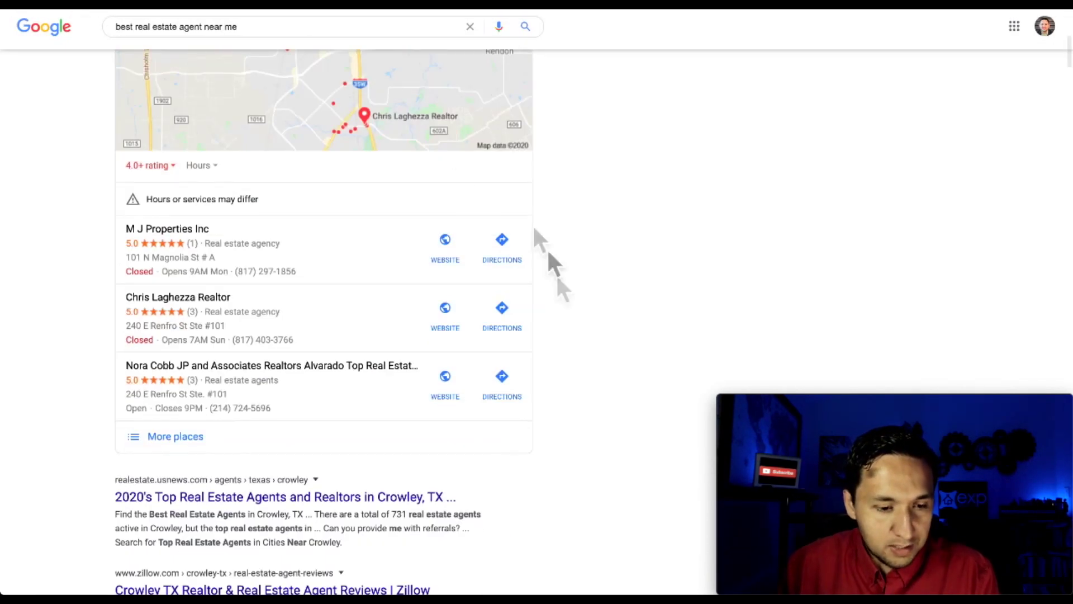
scroll(583, 288, "down", 3)
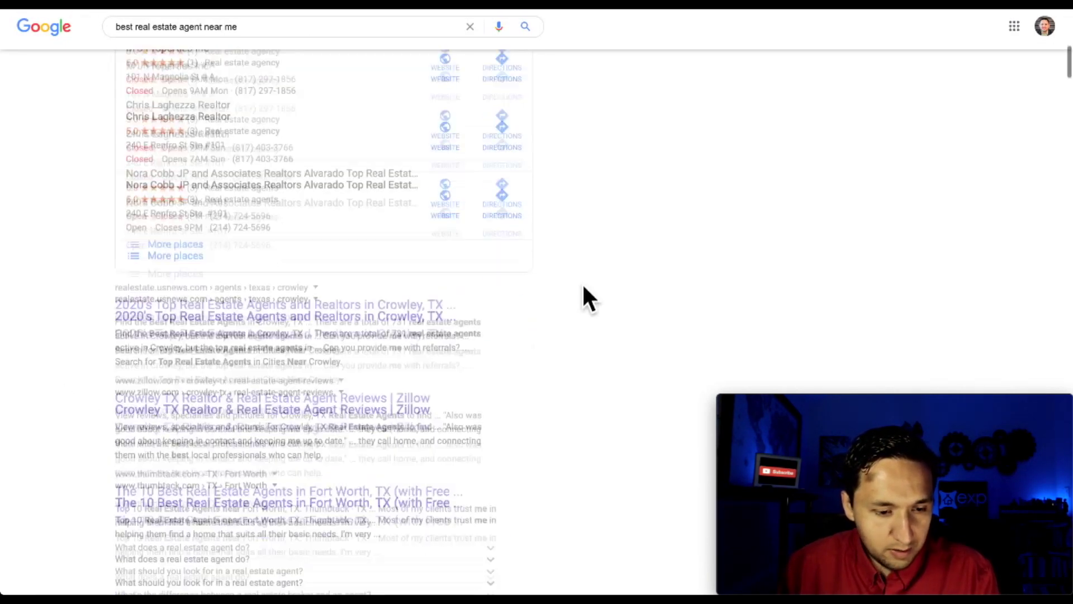
scroll(582, 287, "down", 20)
scroll(583, 275, "down", 15)
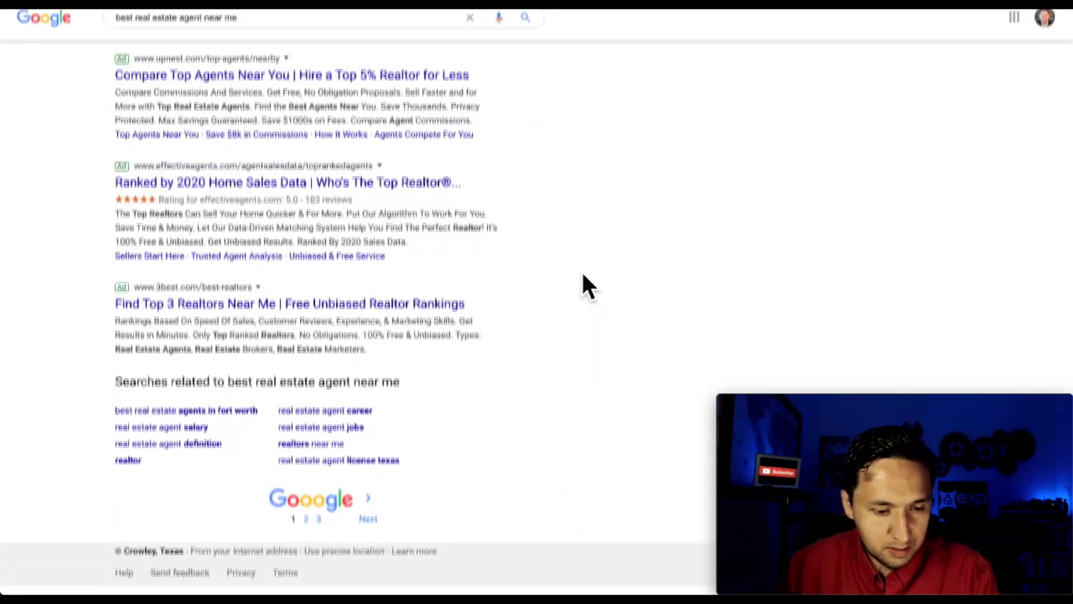
scroll(581, 270, "up", 3)
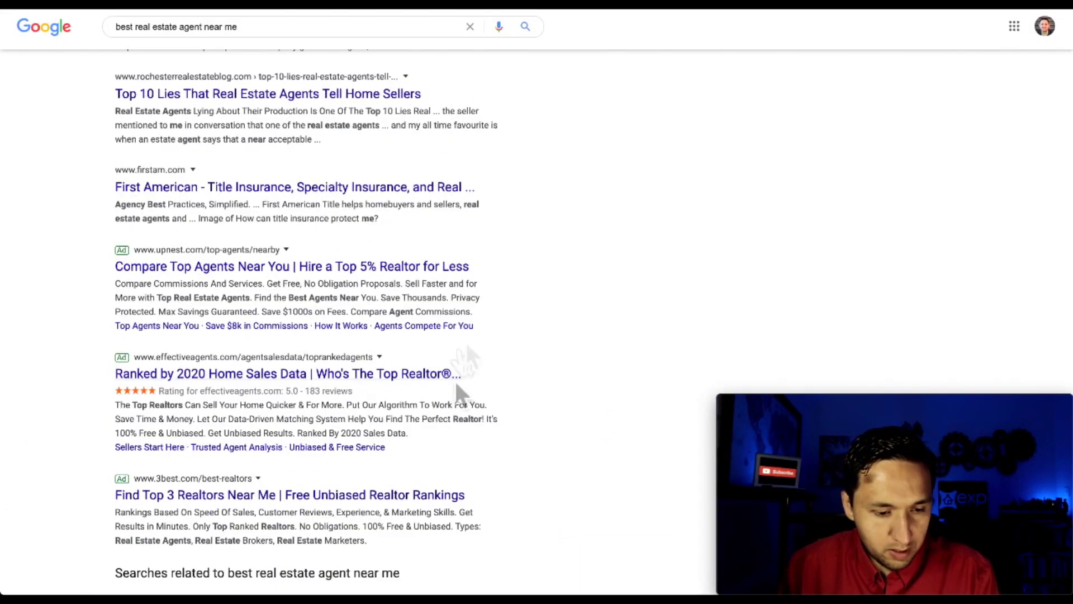
scroll(455, 280, "down", 3)
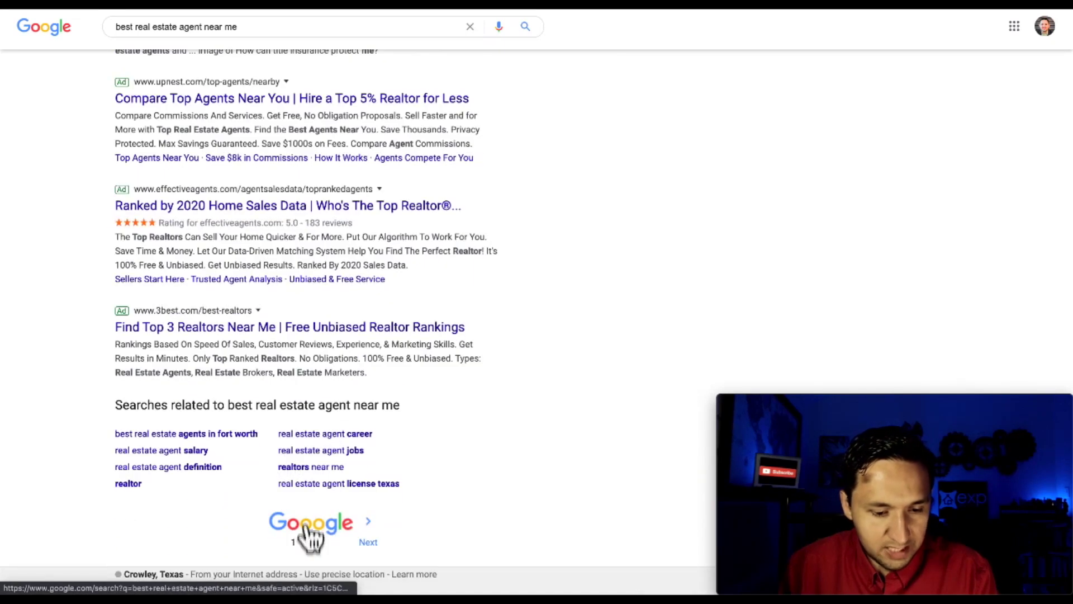
left_click(307, 537)
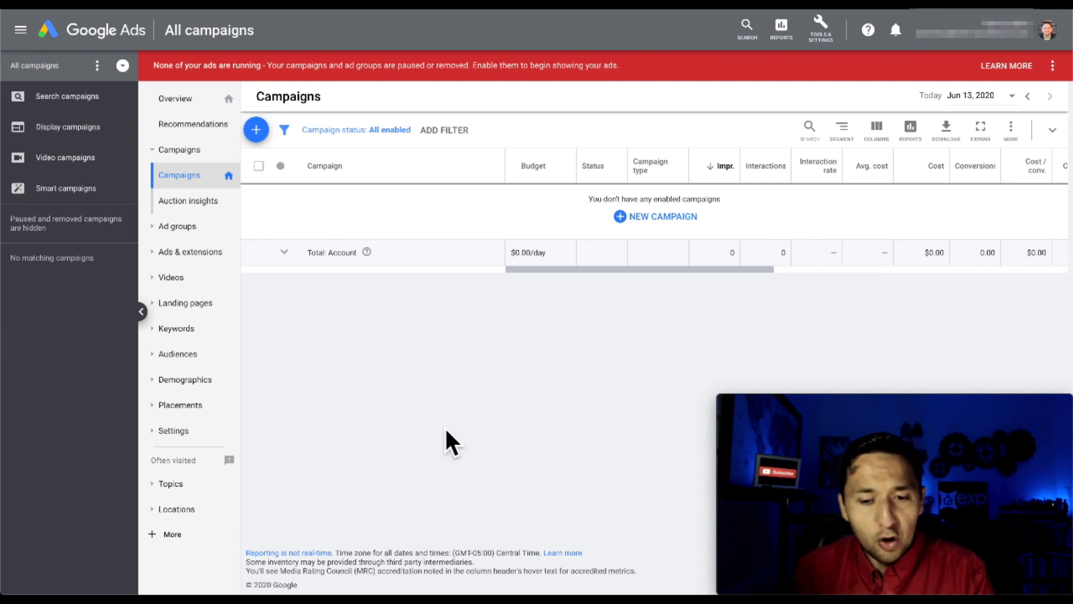
- In Google Ads, open the Conversions page and start a new conversion action of the Website kind
left_click(830, 35)
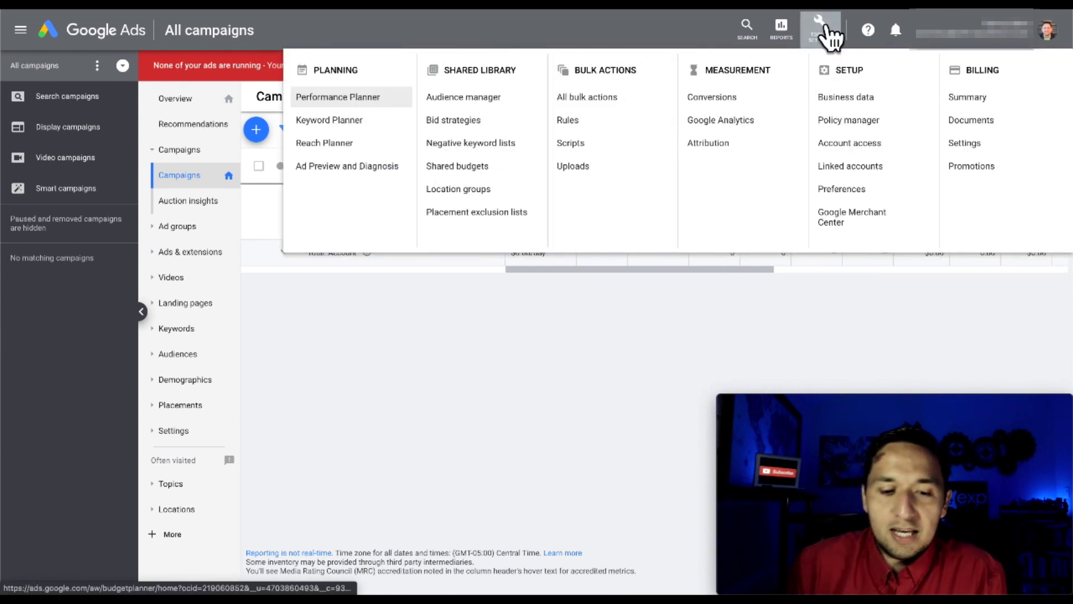
left_click(707, 99)
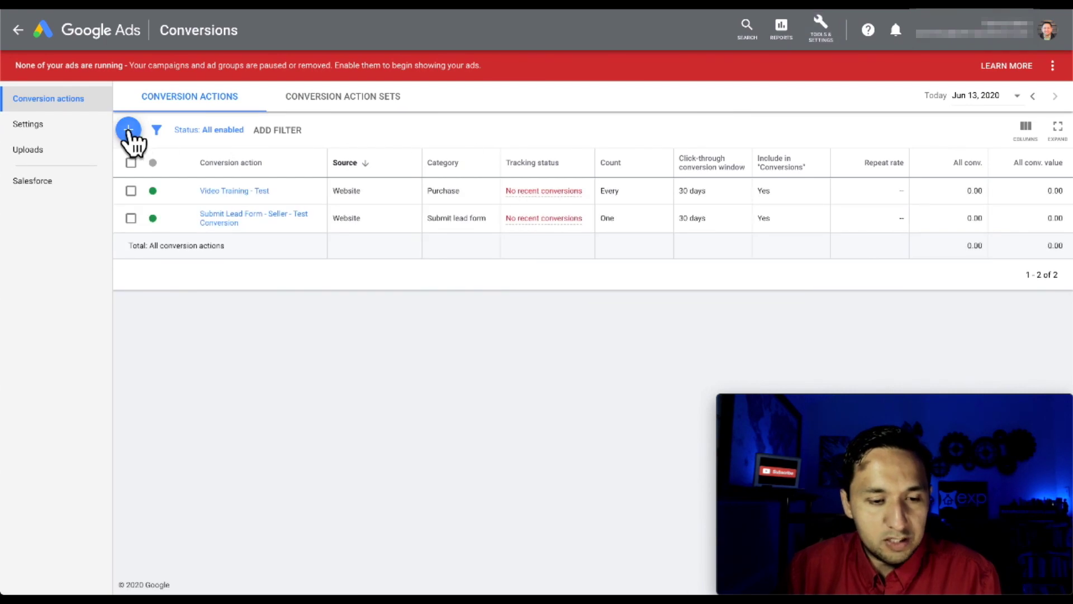
left_click(128, 130)
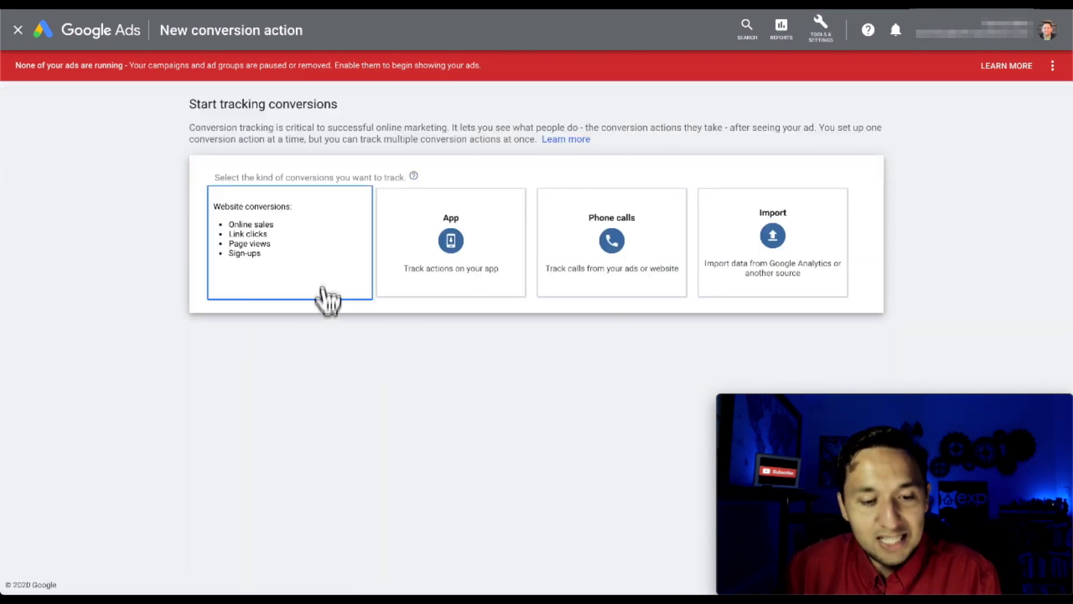
triple_click(266, 137)
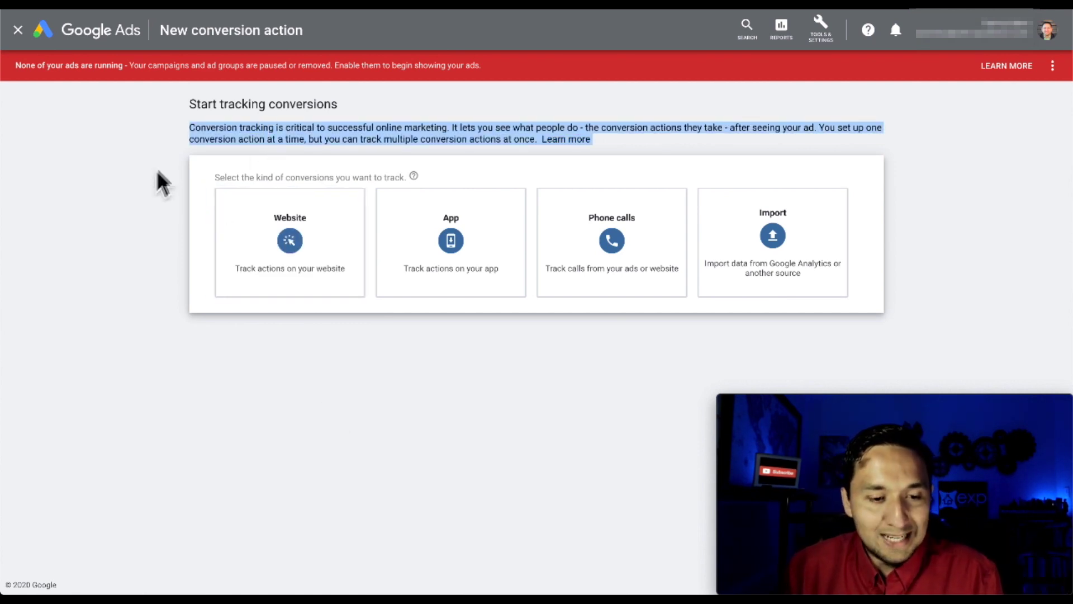
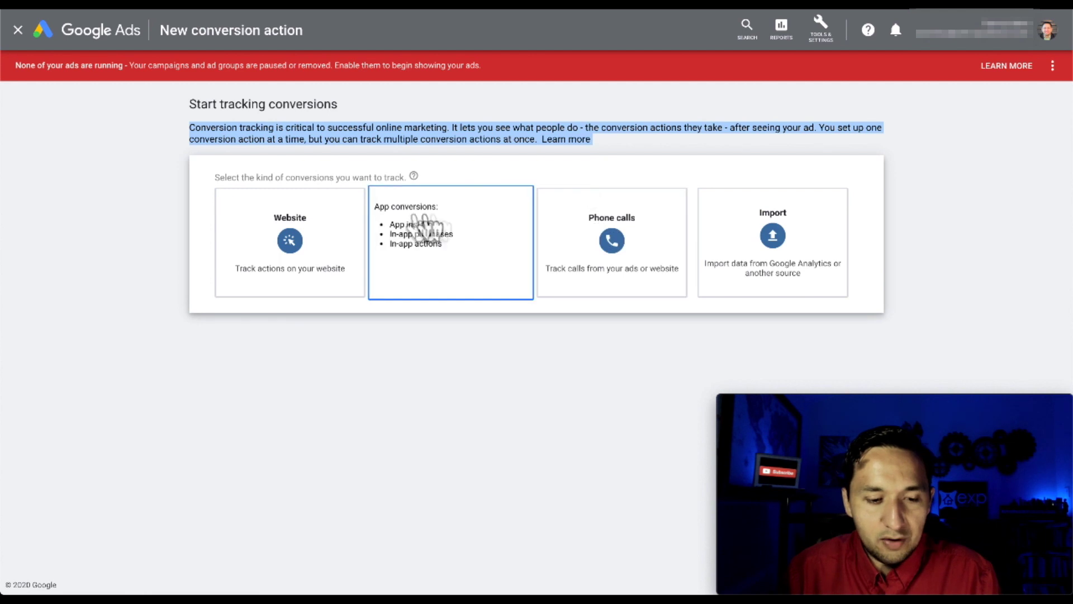
left_click(240, 252)
- Set the category of the website conversion action to Submit lead form
left_click(366, 245)
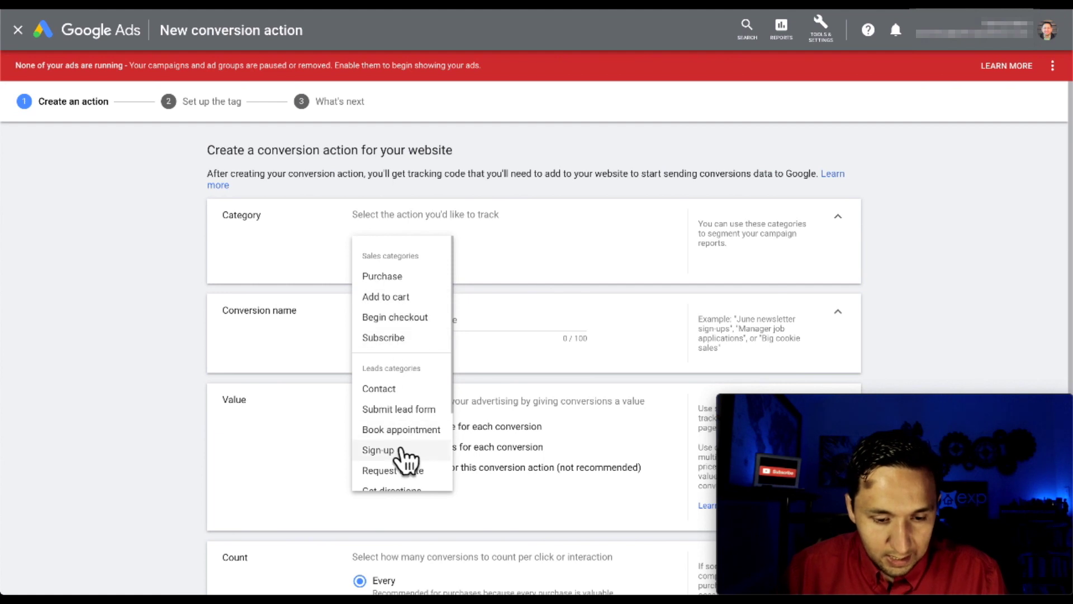
scroll(412, 407, "down", 3)
scroll(410, 407, "up", 3)
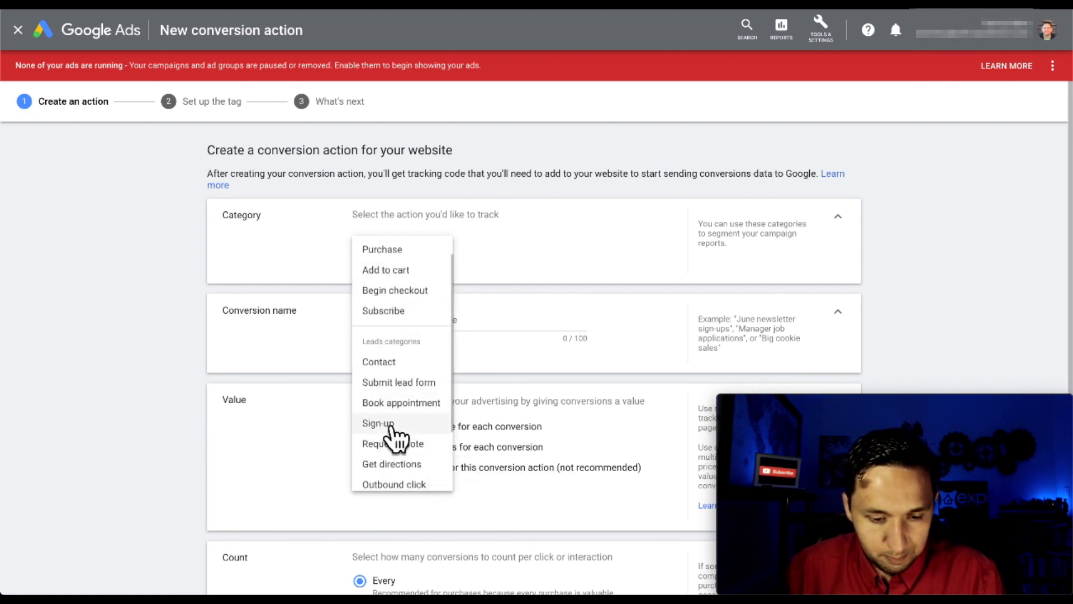
left_click(399, 384)
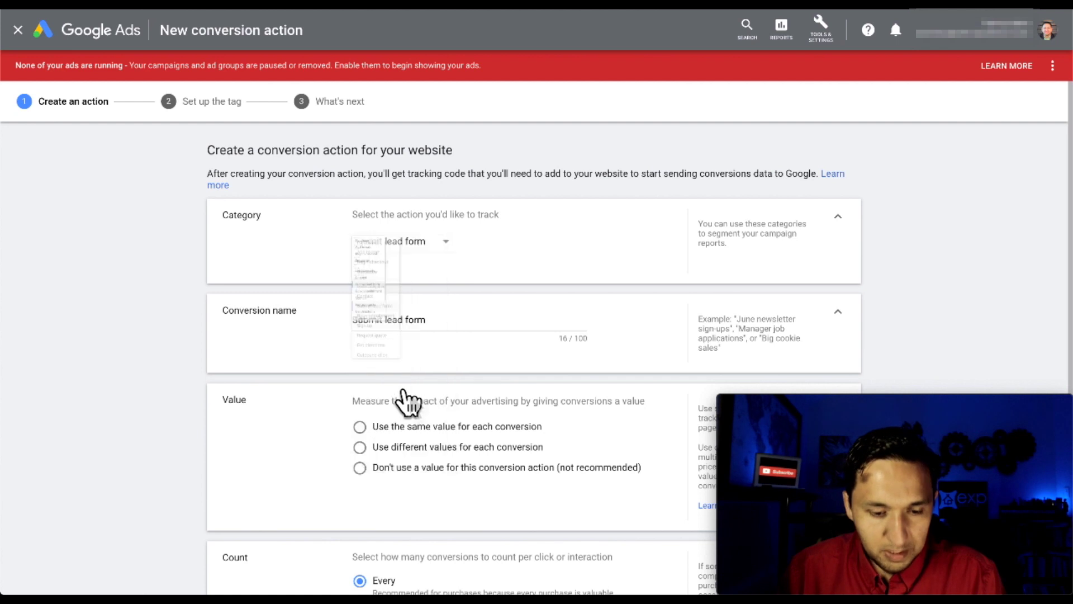
- Complete the conversion name as "Submit lead form - Test Lead Form - YT"
left_click(501, 317)
type("- Test Lead Form - YT")
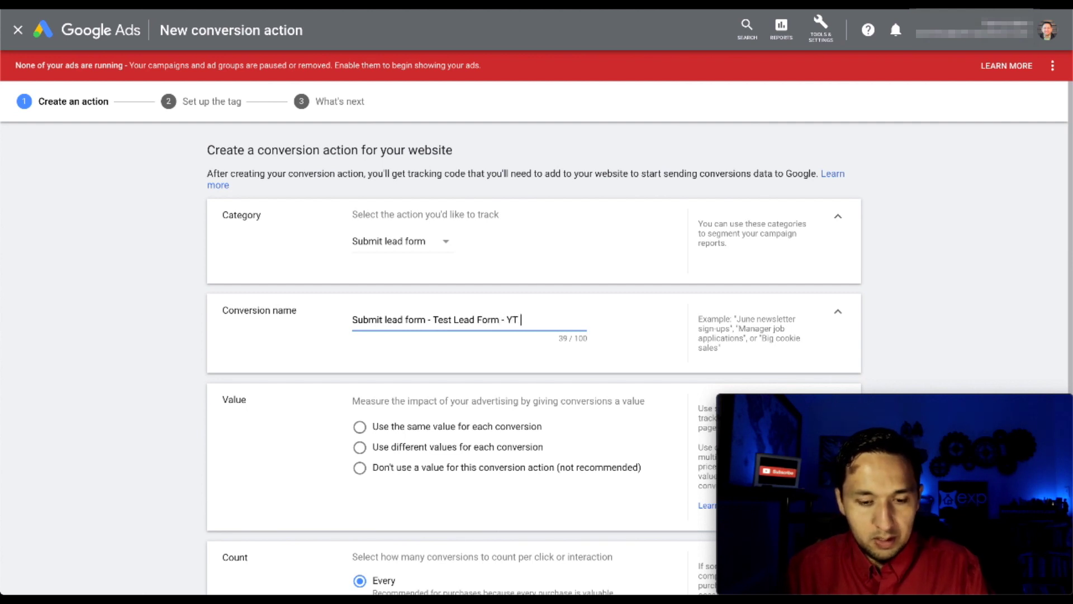
key("BackSpace")
double_click(394, 320)
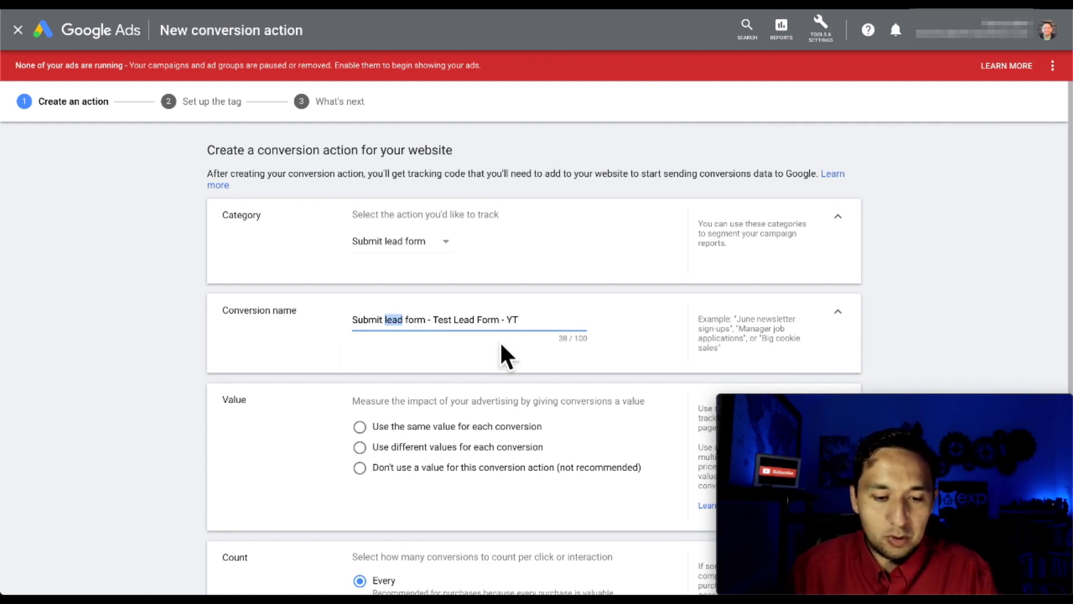
scroll(475, 324, "down", 2)
triple_click(428, 241)
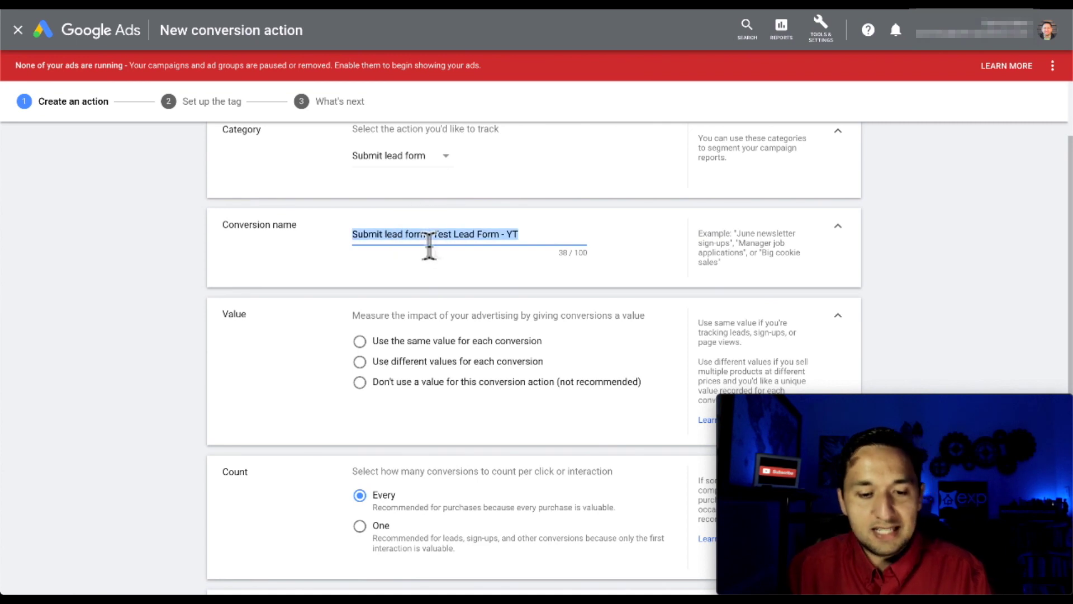
- Choose the same value for each conversion and set the count to One per click or interaction
scroll(508, 304, "down", 2)
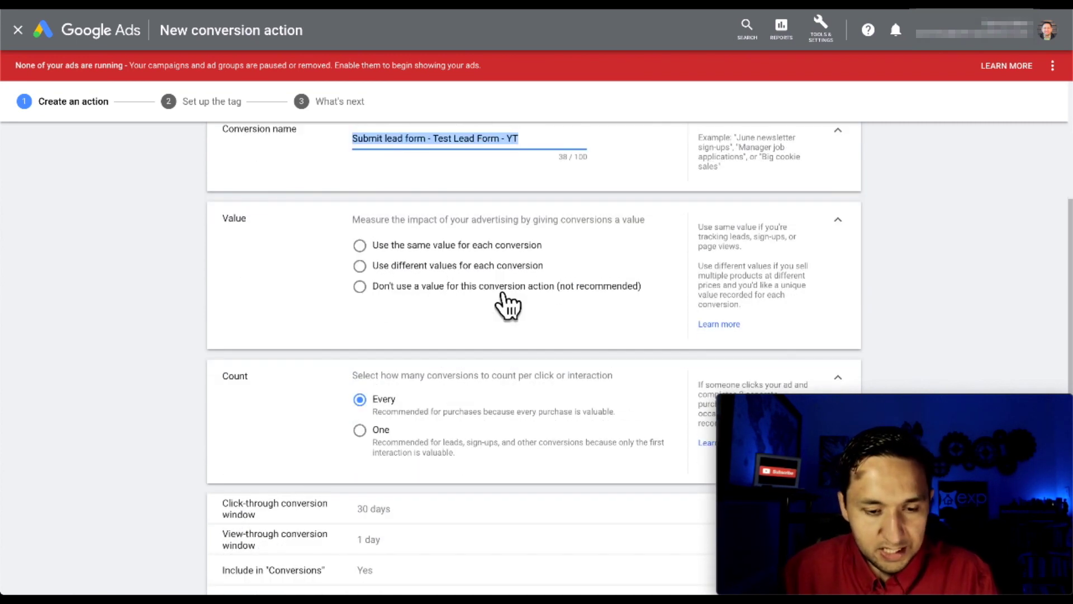
scroll(370, 249, "up", 1)
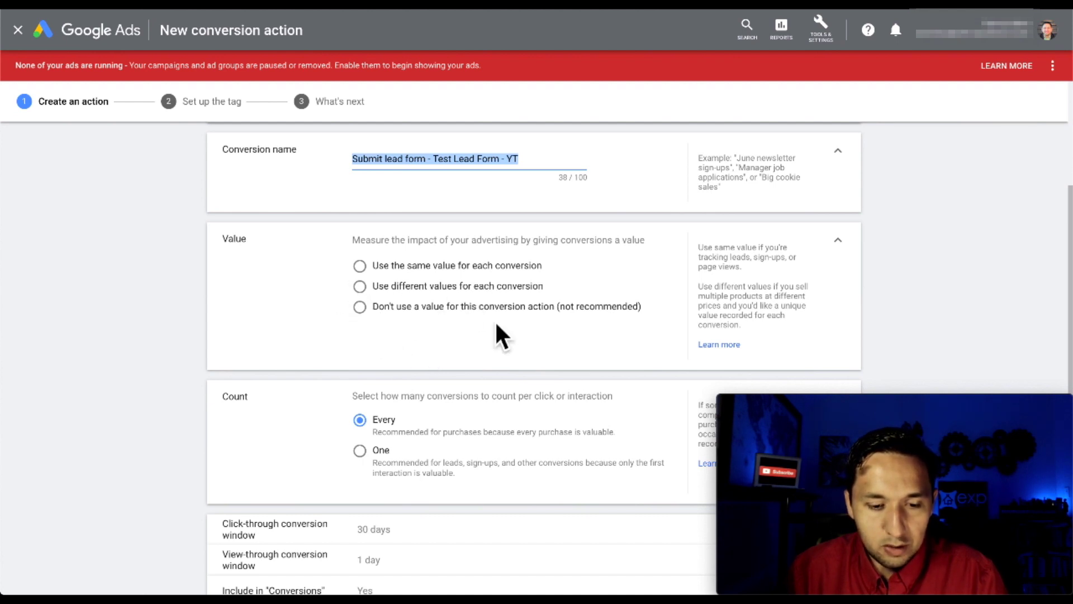
left_click(360, 266)
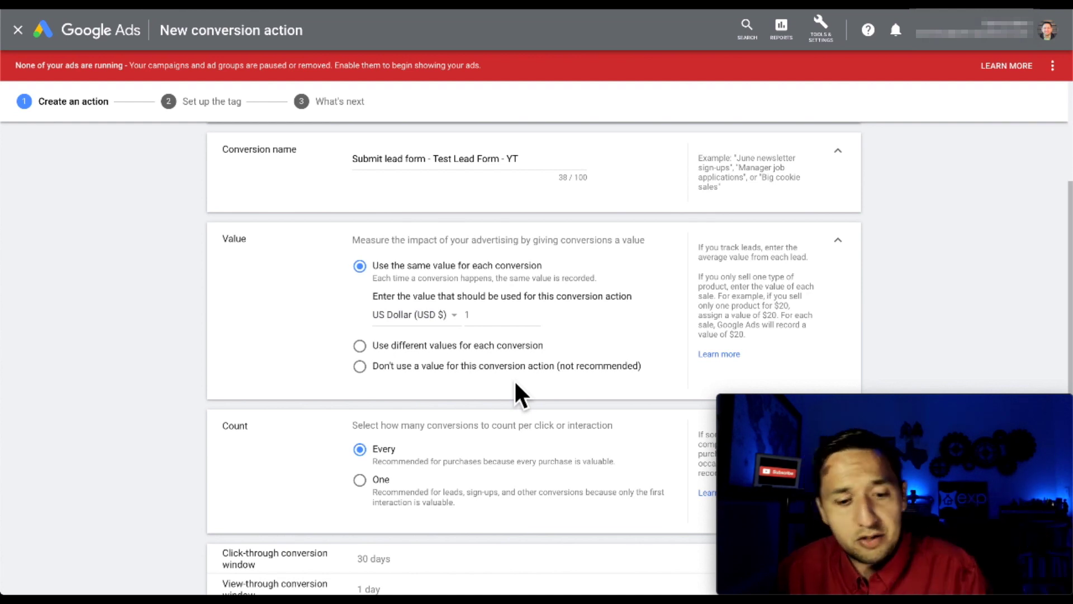
scroll(514, 382, "down", 2)
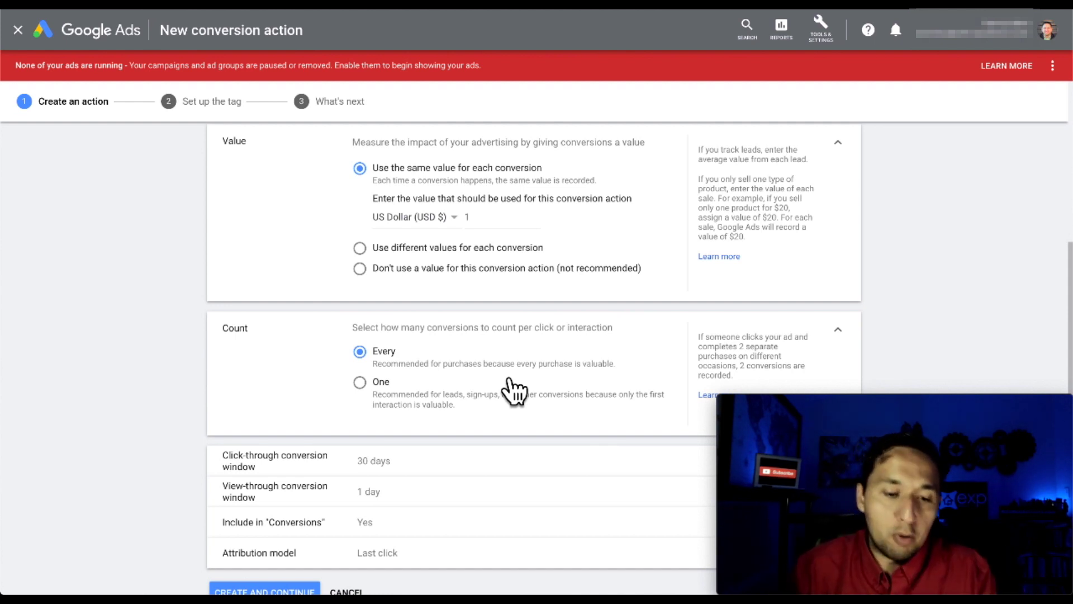
scroll(511, 380, "down", 1)
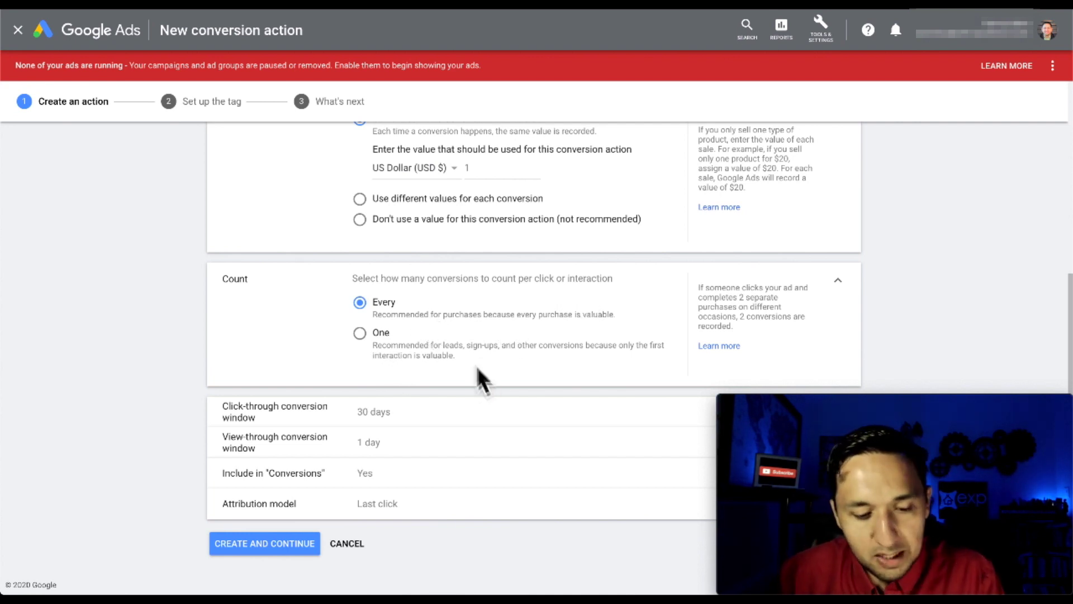
left_click(364, 335)
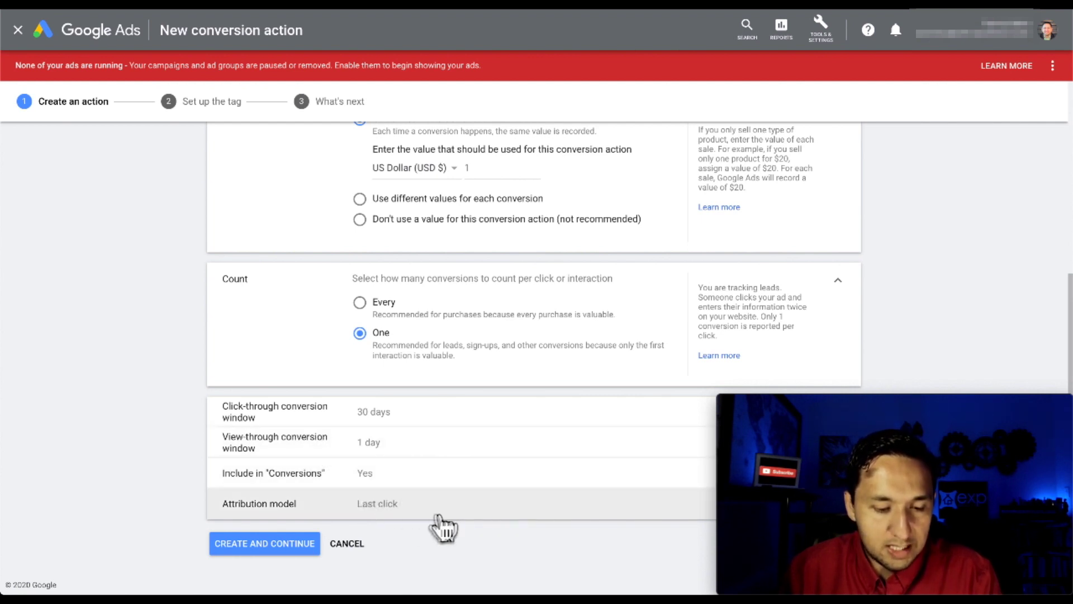
- Create the conversion action and choose to install the tag yourself, bringing up the global site tag code
left_click(275, 546)
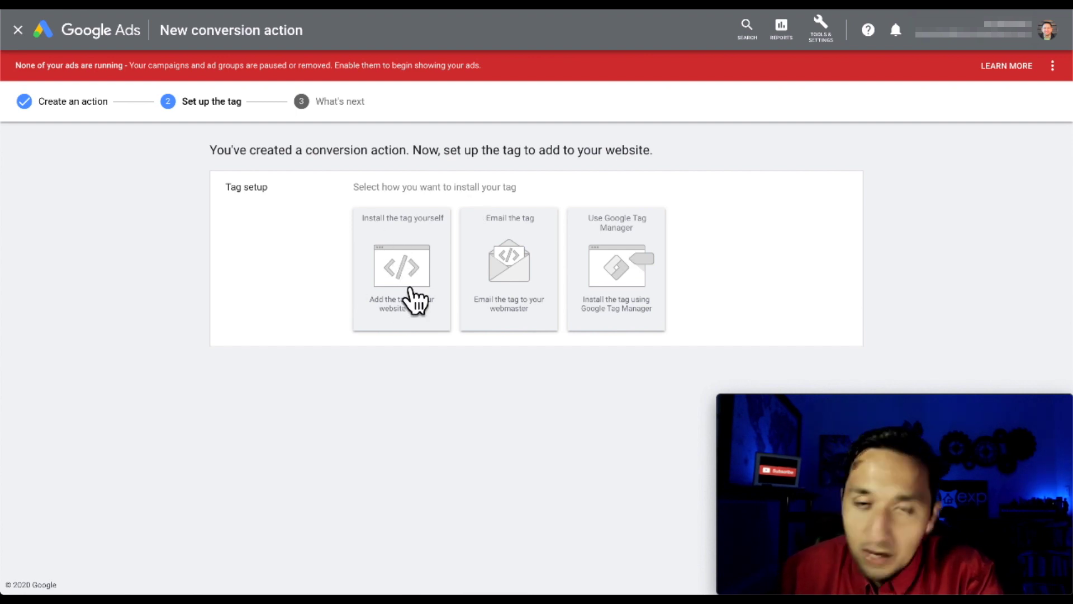
left_click(387, 249)
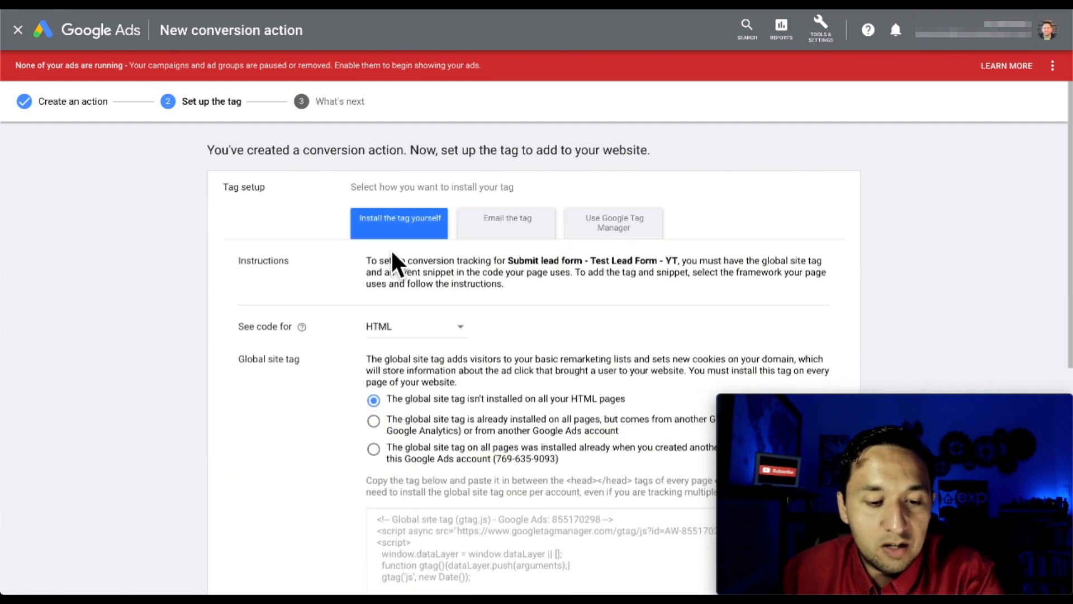
scroll(391, 256, "down", 3)
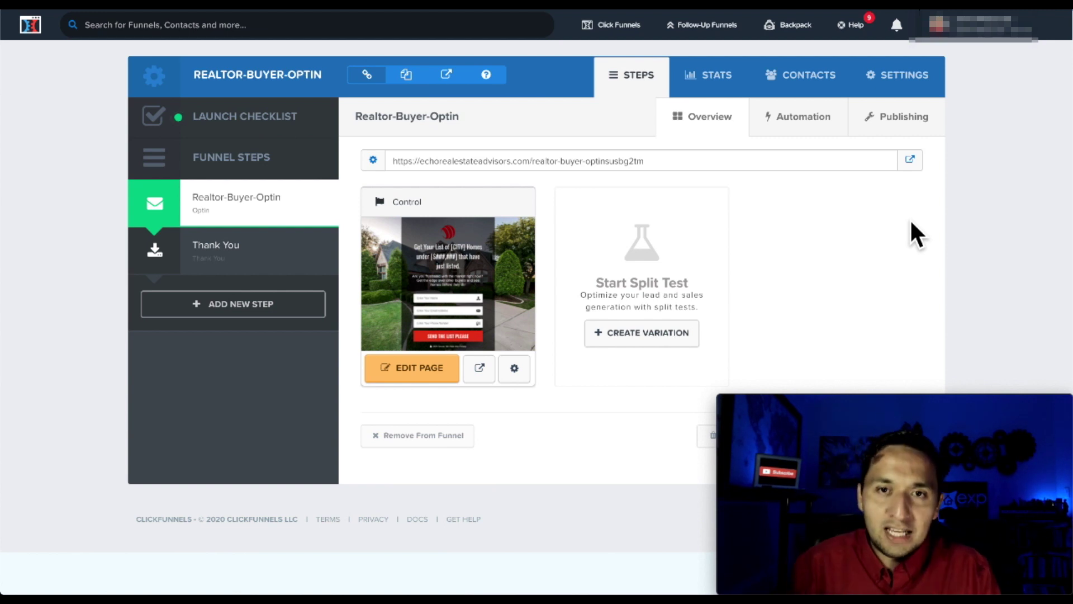
- In ClickFunnels, open the Realtor-Buyer-Optin funnel's settings and enlarge the head tracking code box to show the existing code
left_click(909, 81)
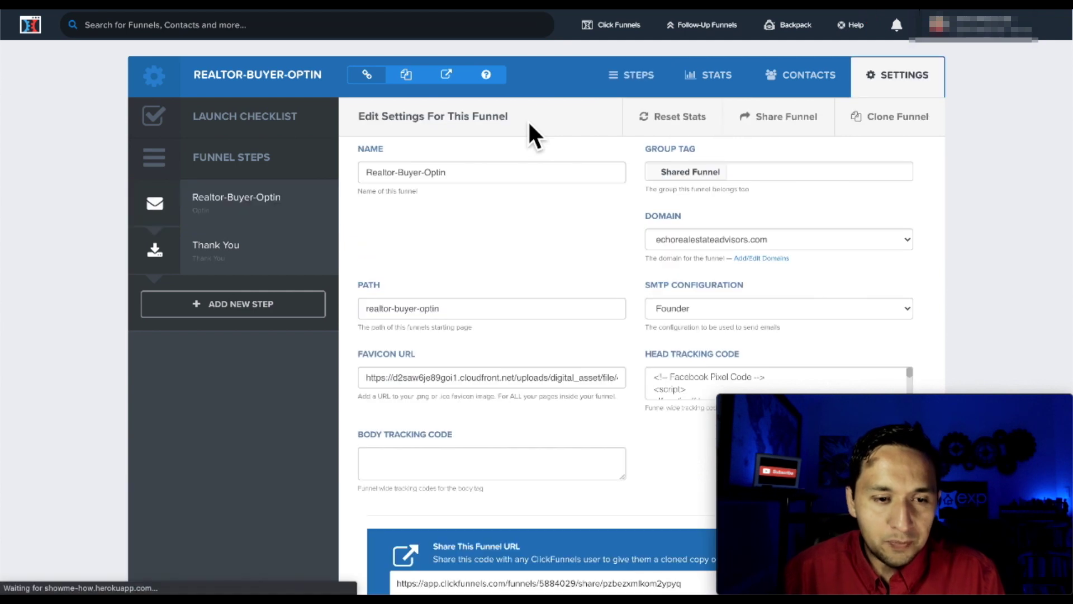
scroll(604, 307, "down", 4)
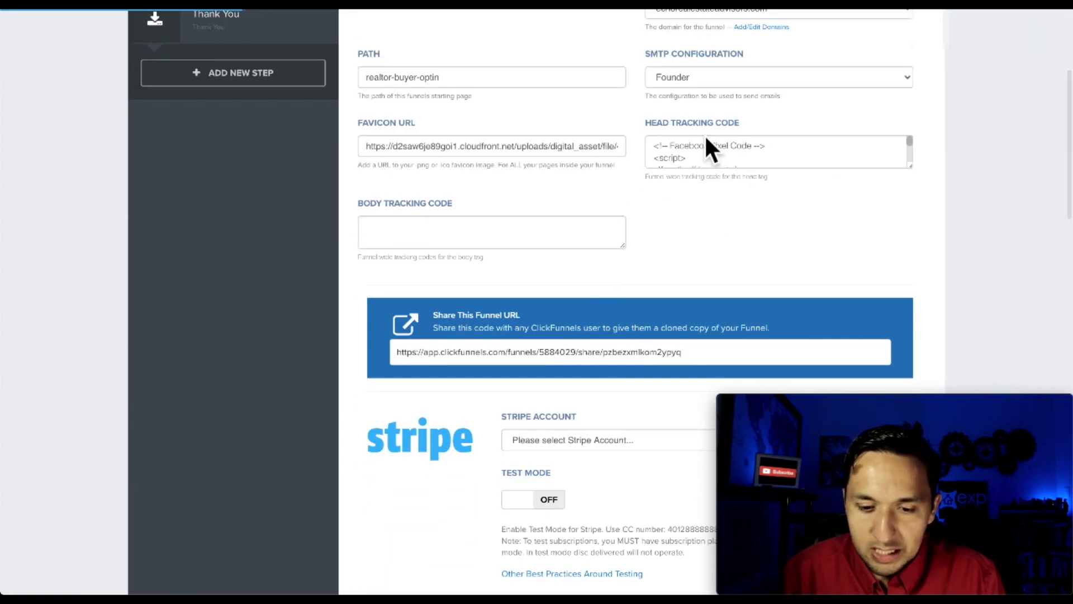
left_click_drag(926, 181, 945, 351)
scroll(766, 233, "down", 1)
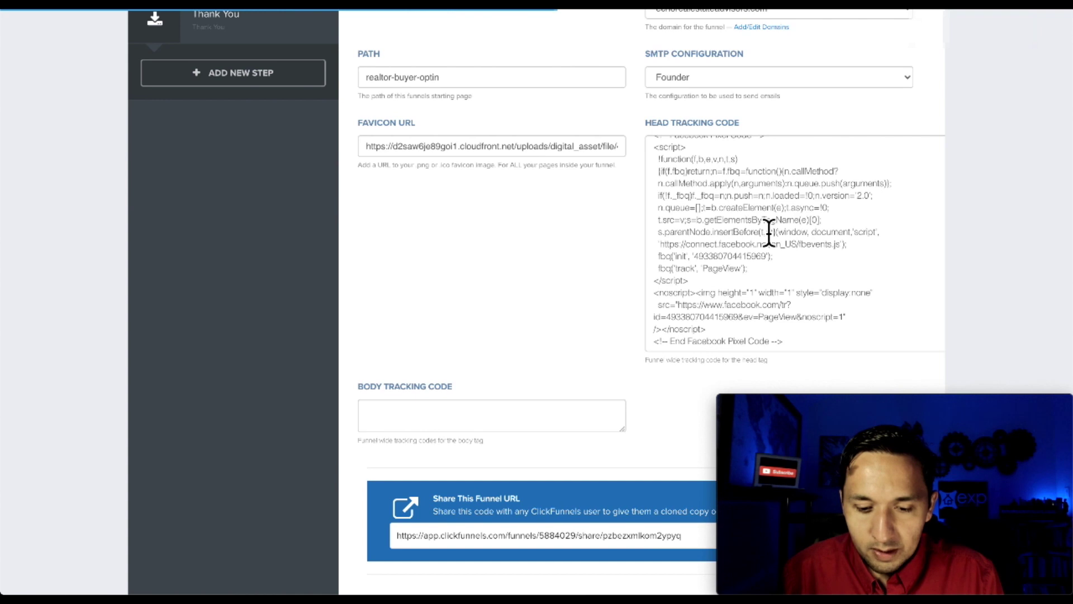
- Add the Google Ads global site tag on a new line below the Facebook Pixel code in the funnel's head tracking code
left_click(808, 347)
key("Return")
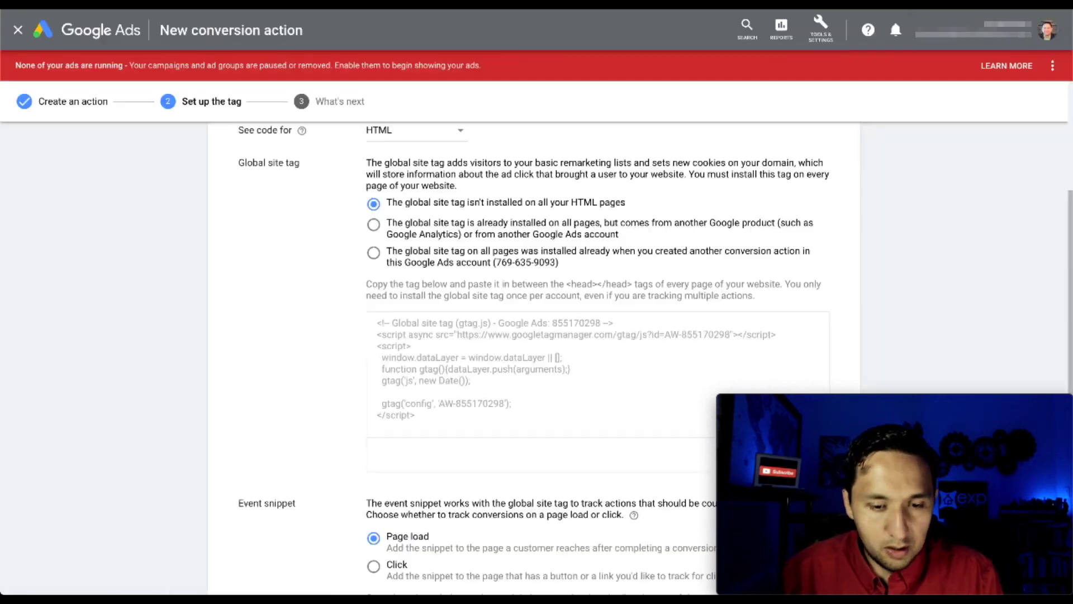
left_click(455, 400)
scroll(455, 400, "down", 3)
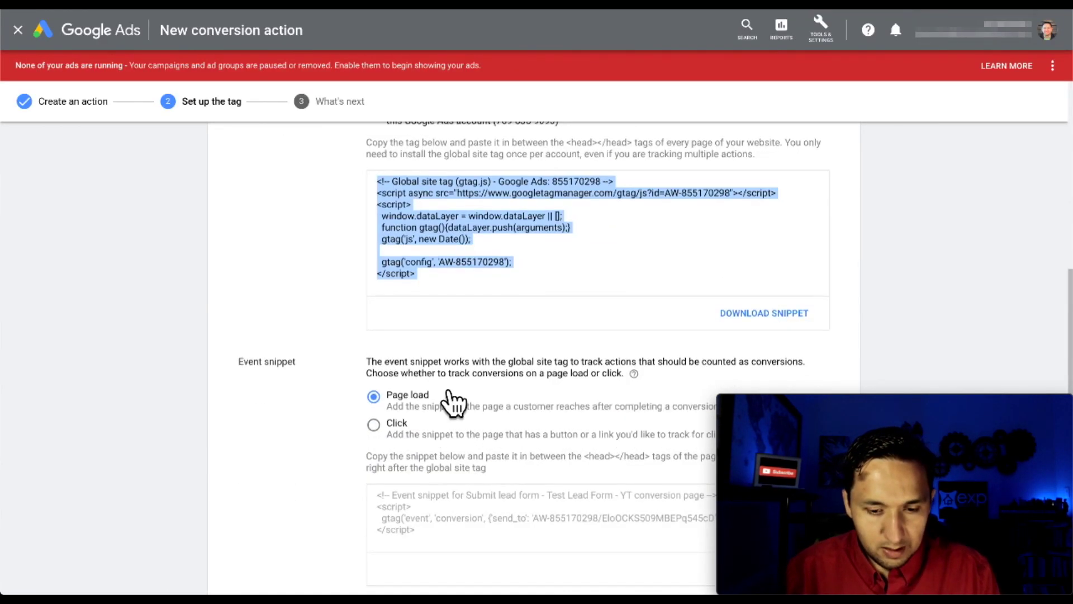
scroll(455, 403, "up", 1)
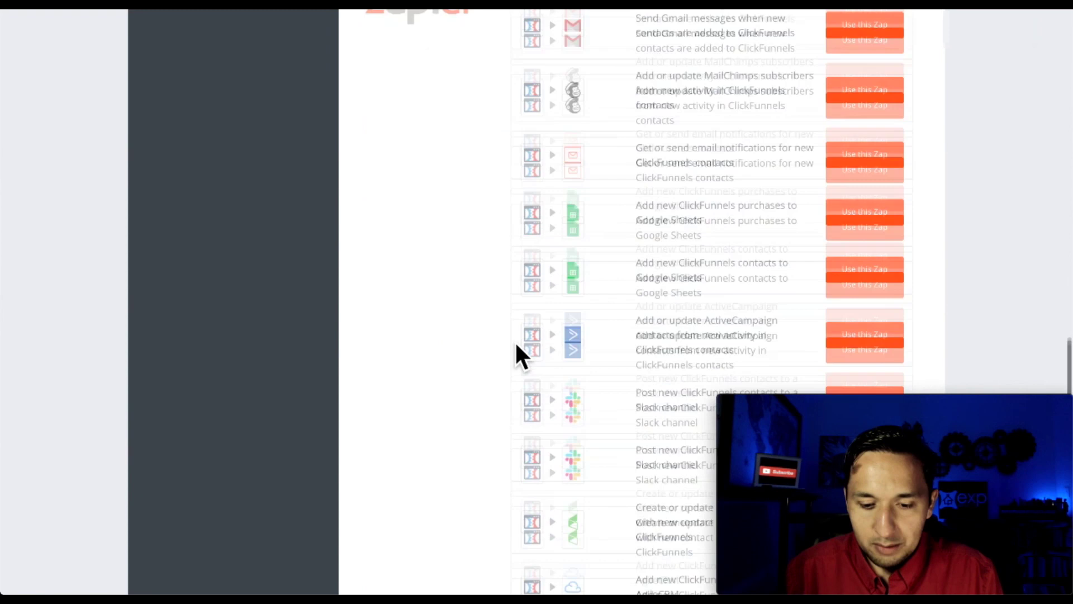
- Save and update the Realtor-Buyer-Optin funnel's settings
scroll(514, 341, "down", 8)
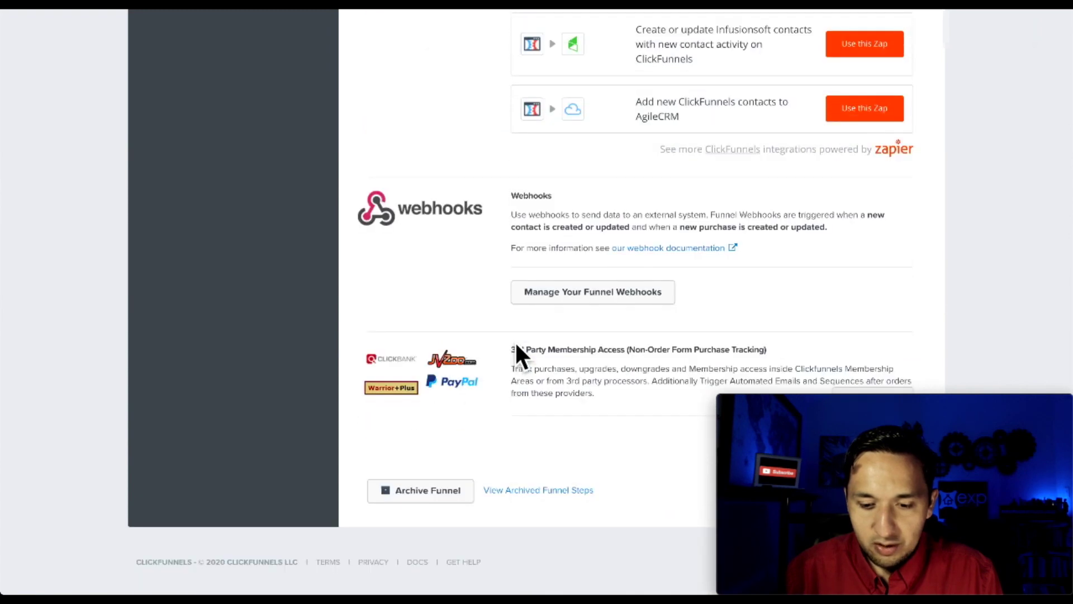
left_click_drag(1018, 410, 1018, 290)
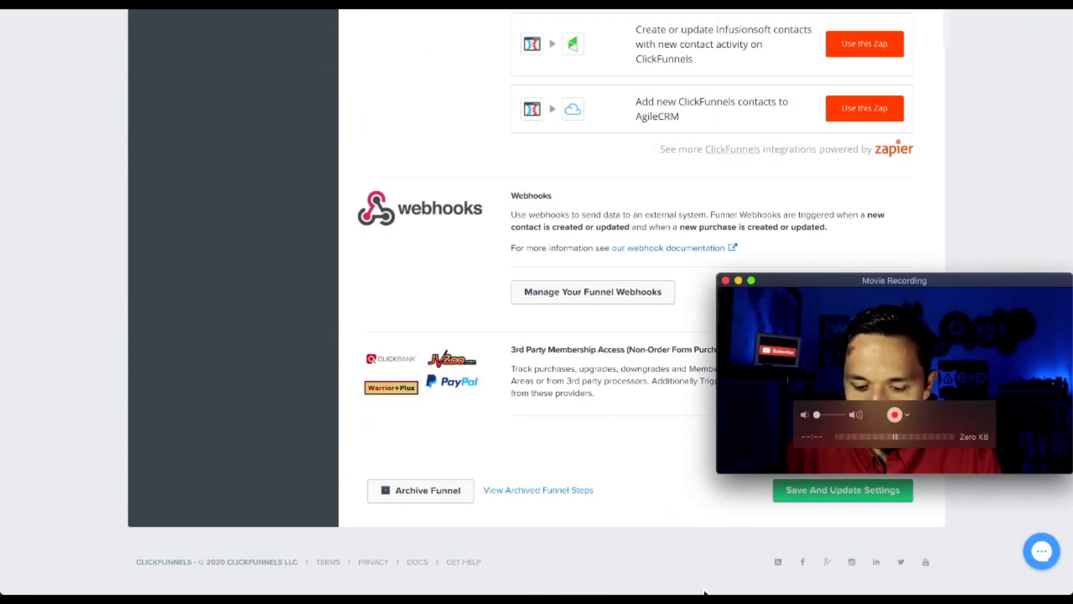
left_click(820, 491)
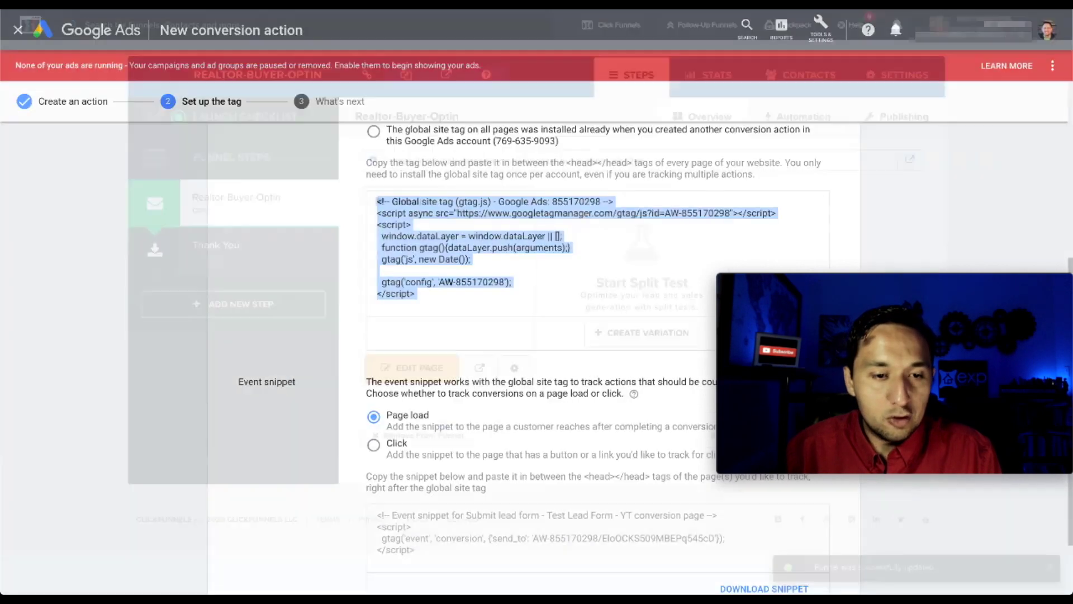
- In Google Ads, copy the page-load event snippet for the "Submit lead form - Test Lead Form - YT" conversion
scroll(523, 305, "up", 4)
scroll(522, 304, "down", 2)
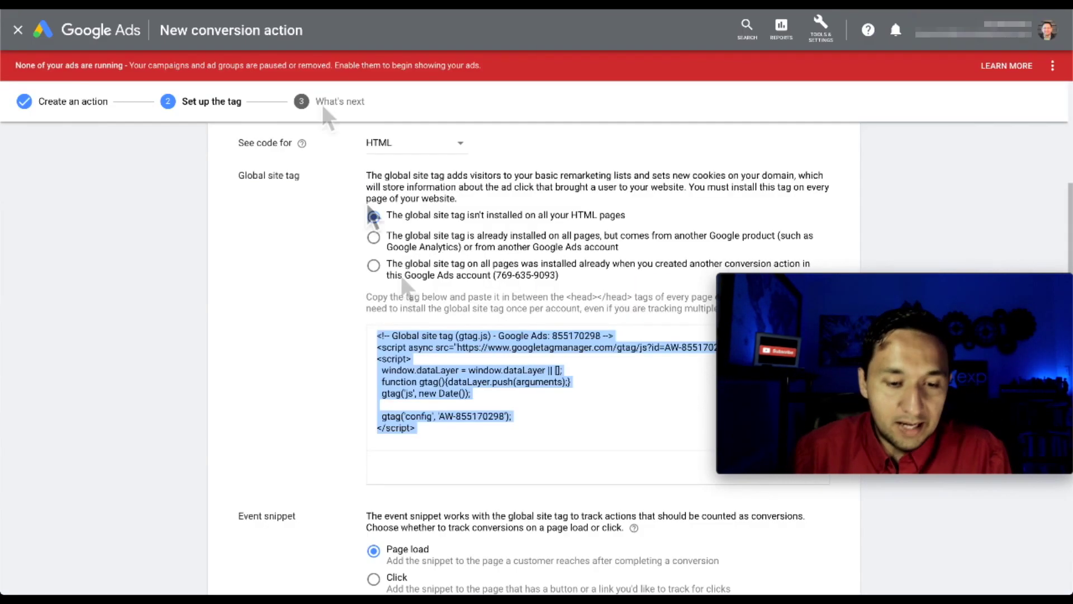
scroll(439, 363, "down", 5)
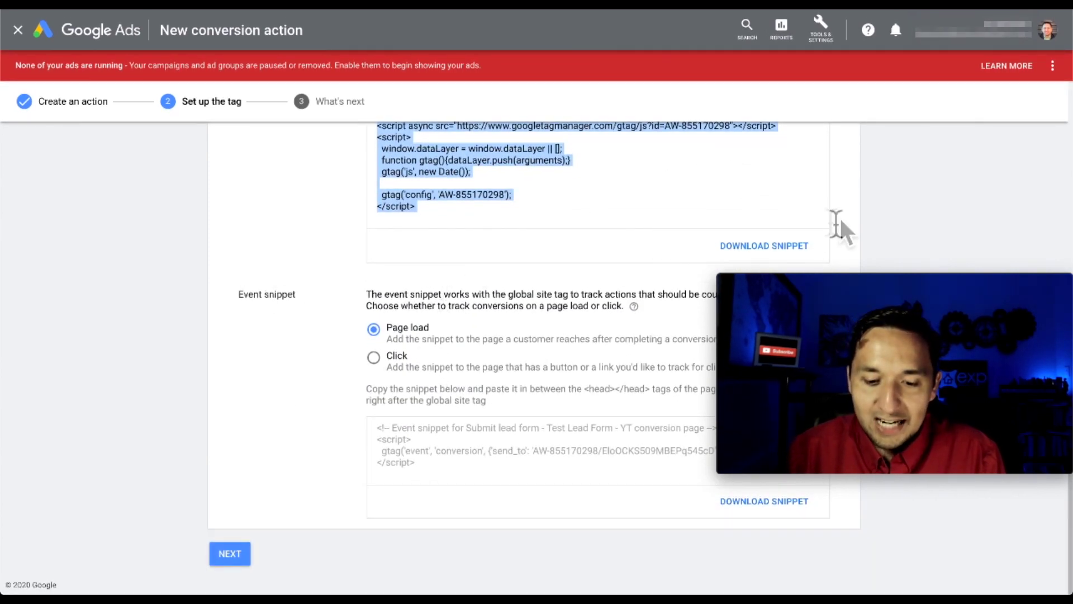
left_click_drag(905, 288, 909, 358)
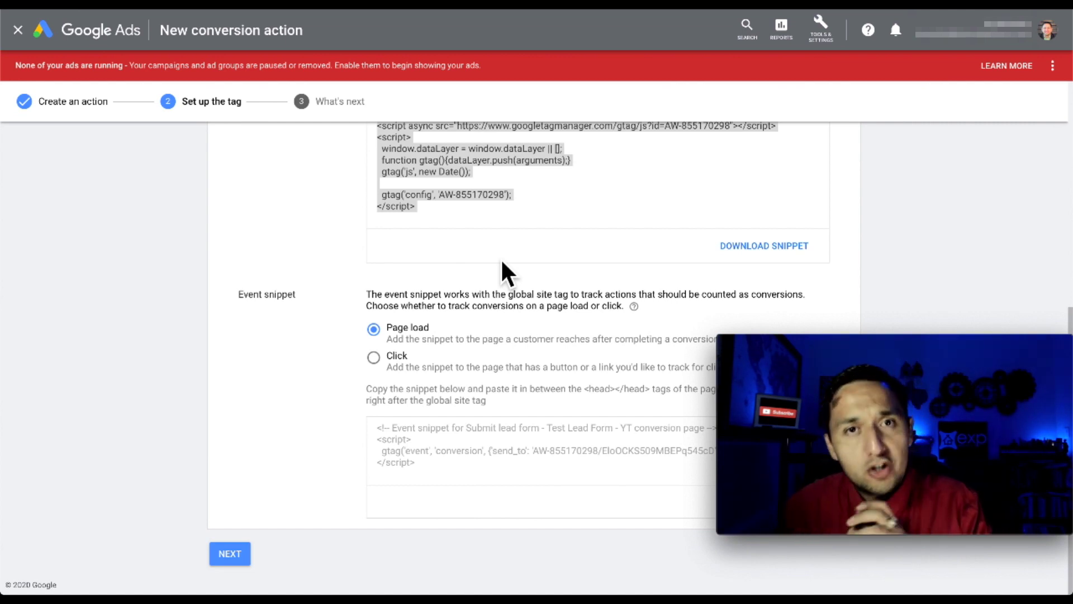
left_click(428, 460)
key("ctrl+c")
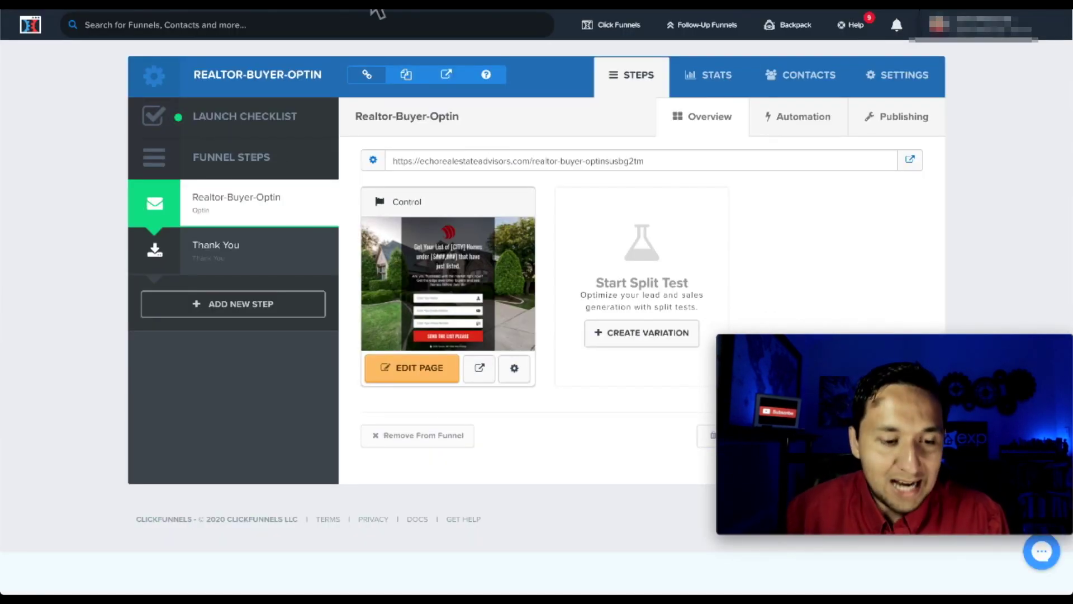
- In ClickFunnels, open the funnel's Thank You page for editing and bring up its tracking code
left_click(229, 260)
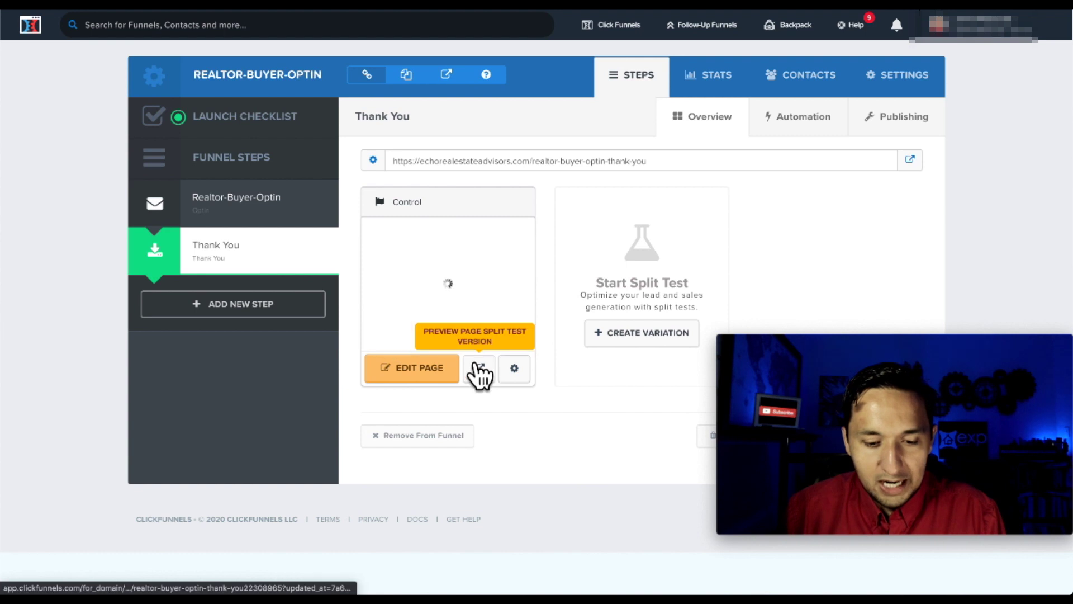
left_click(429, 366)
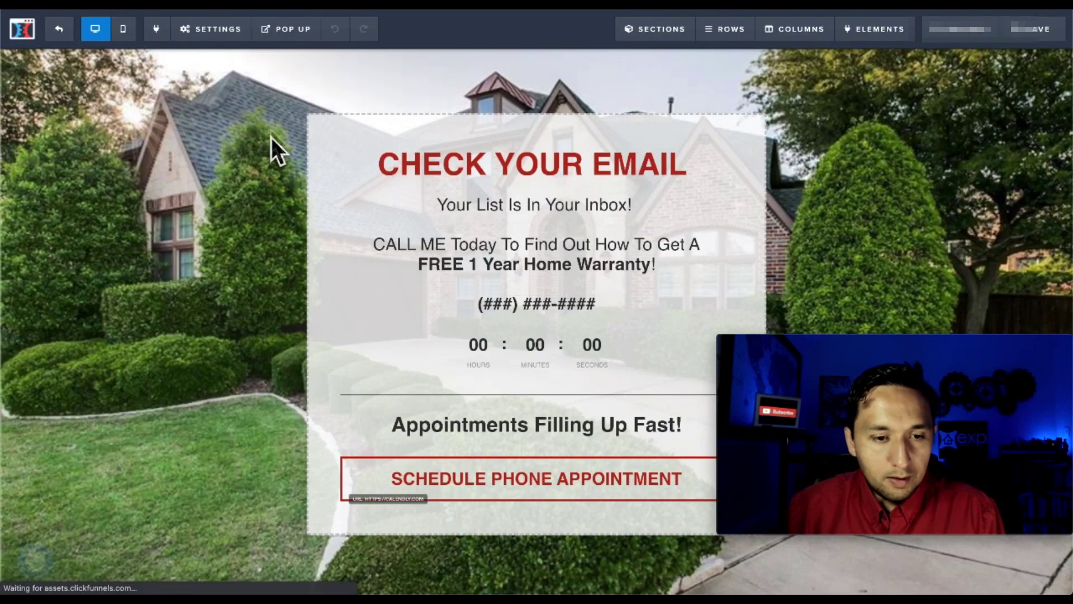
left_click(226, 28)
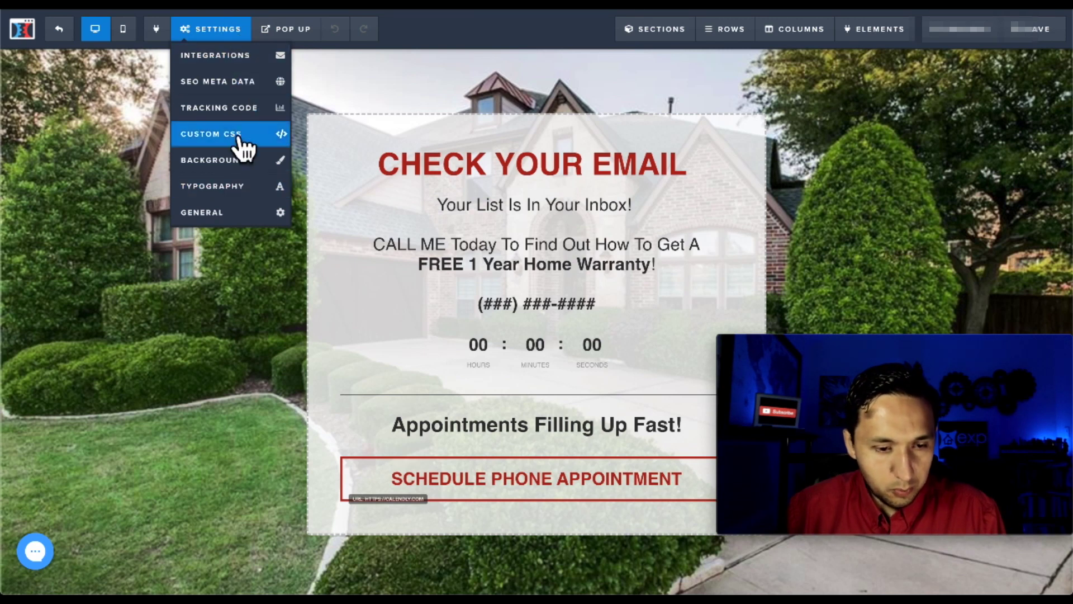
left_click(235, 108)
- Replace the Thank You page's header tracking code with the copied event snippet and save the page
left_click(431, 164)
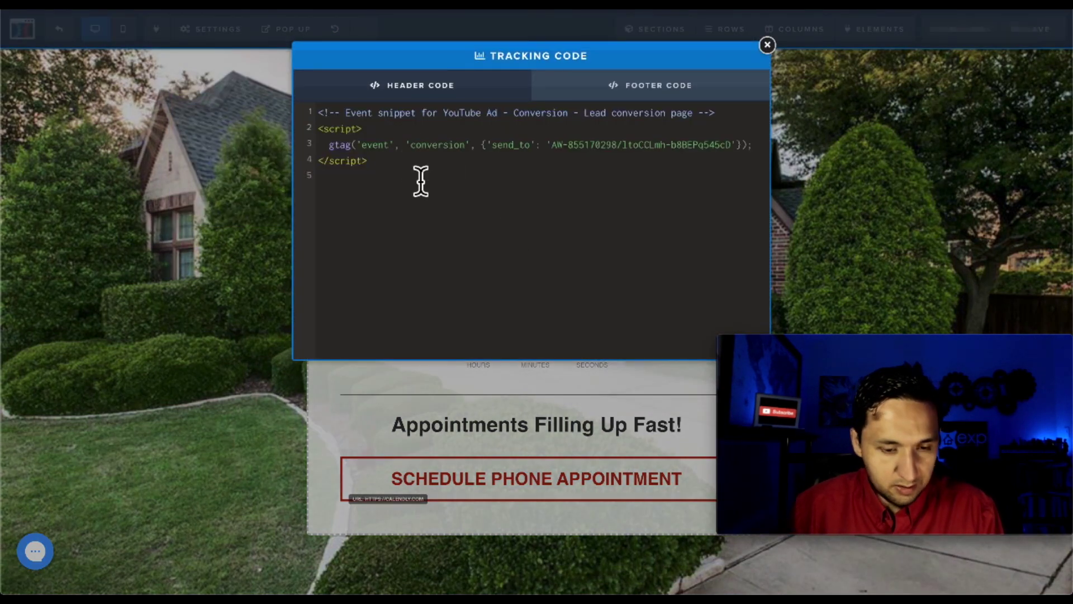
key("ctrl+a")
key("ctrl+v")
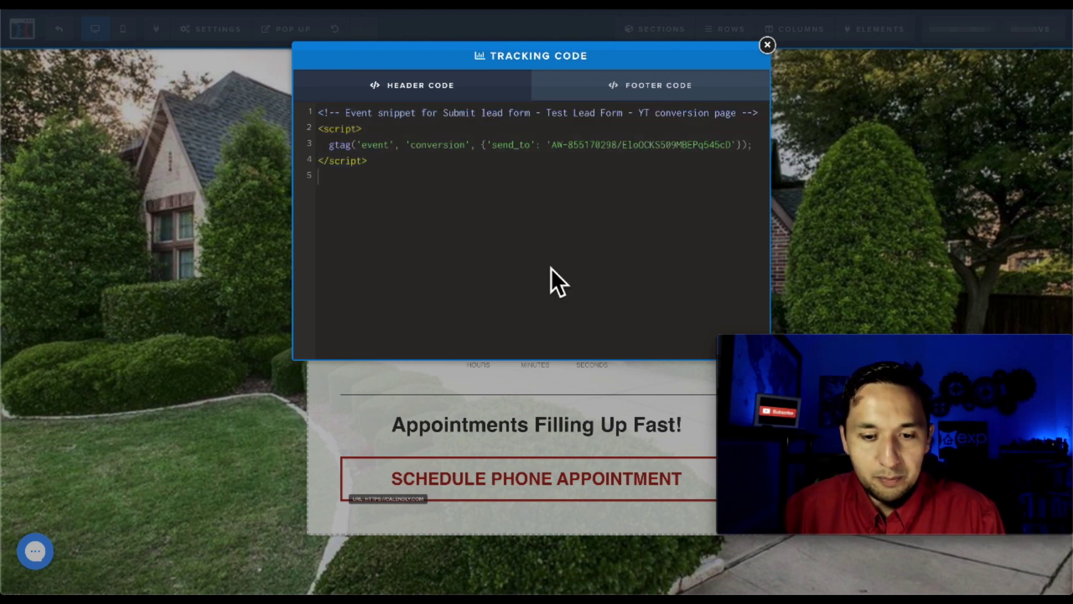
left_click(249, 328)
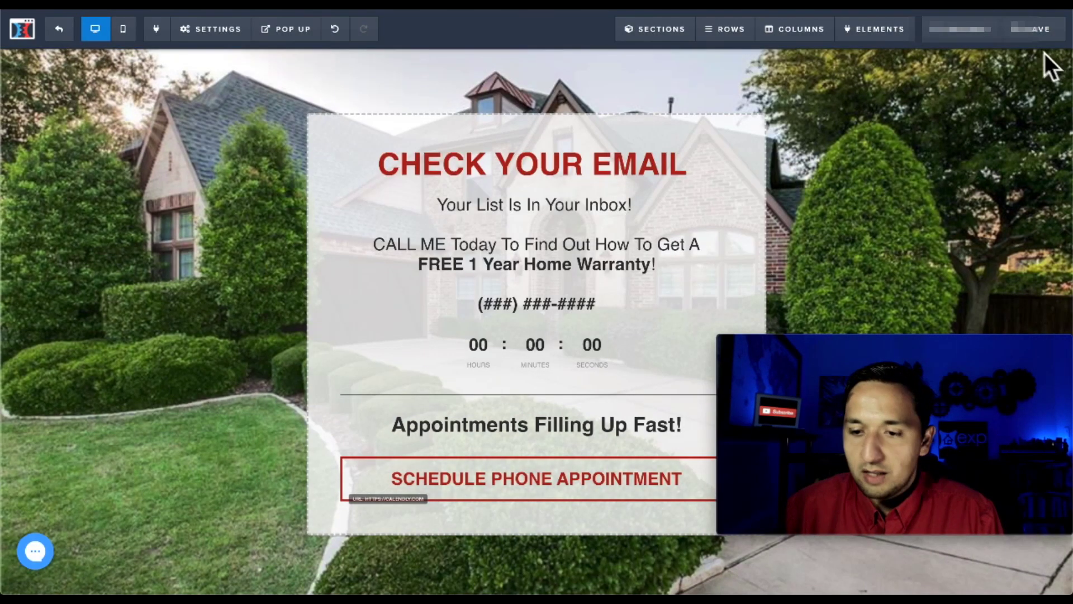
left_click(1033, 30)
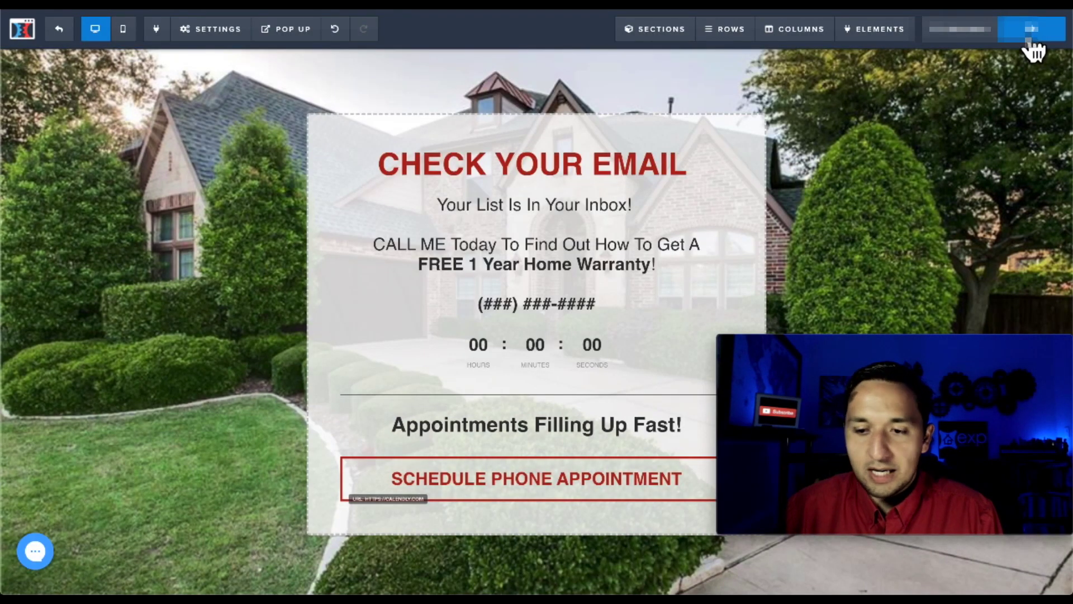
- Exit the page editor and finish the conversion action setup in Google Ads, returning to the list of conversion actions
left_click(59, 29)
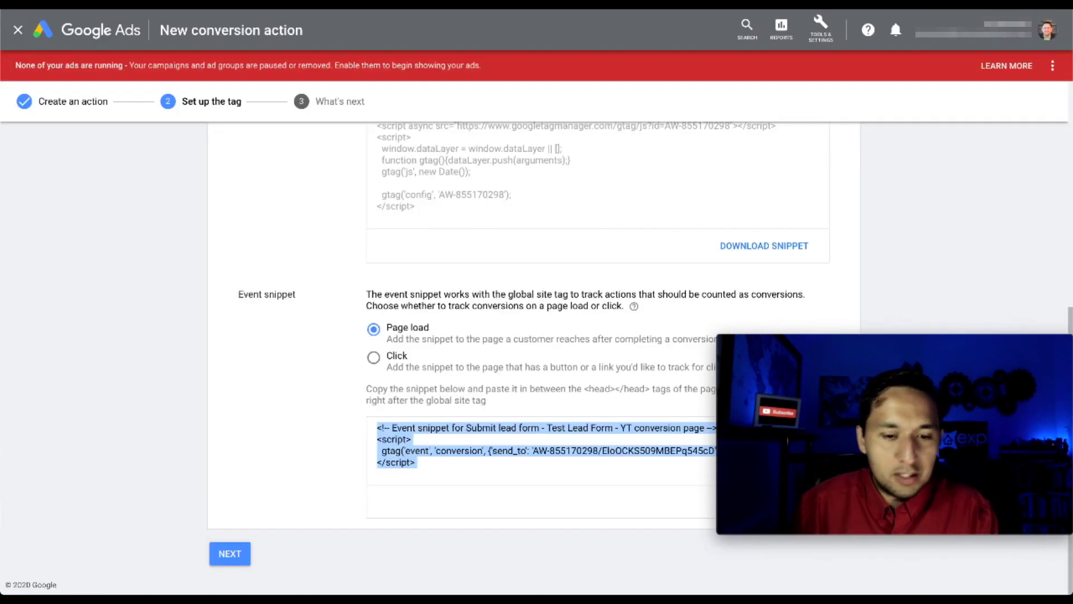
left_click(237, 549)
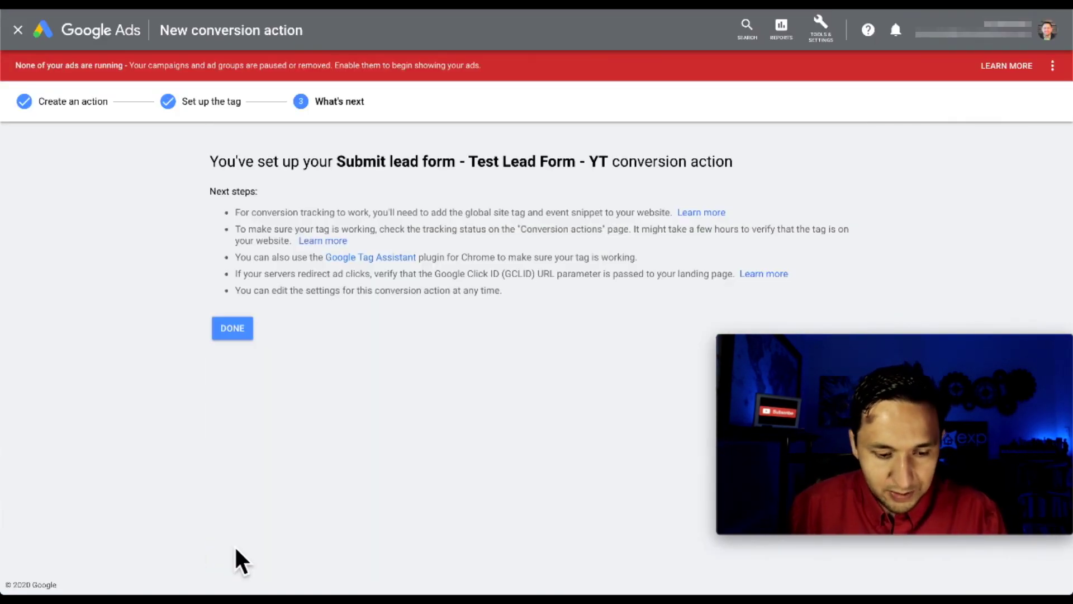
left_click(231, 335)
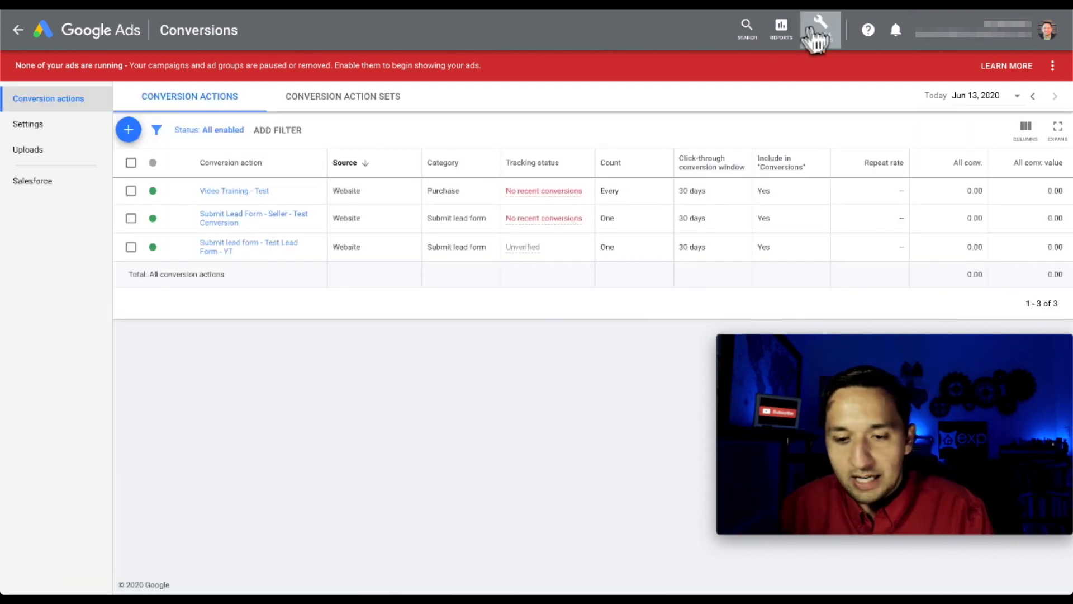
- Go to the Audience manager and start a new remarketing audience of website visitors
left_click(819, 29)
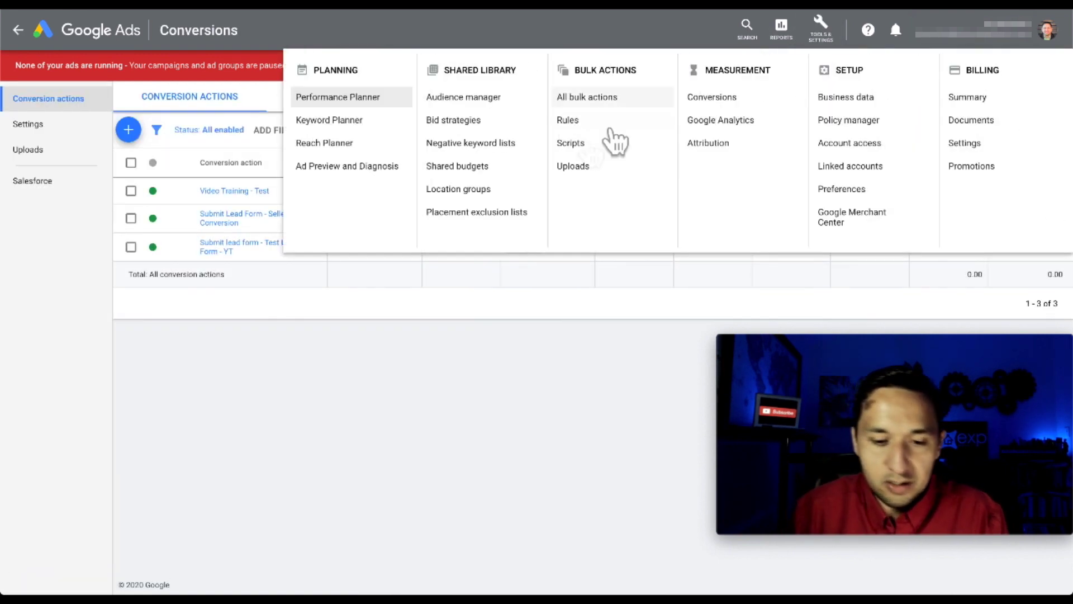
left_click(472, 98)
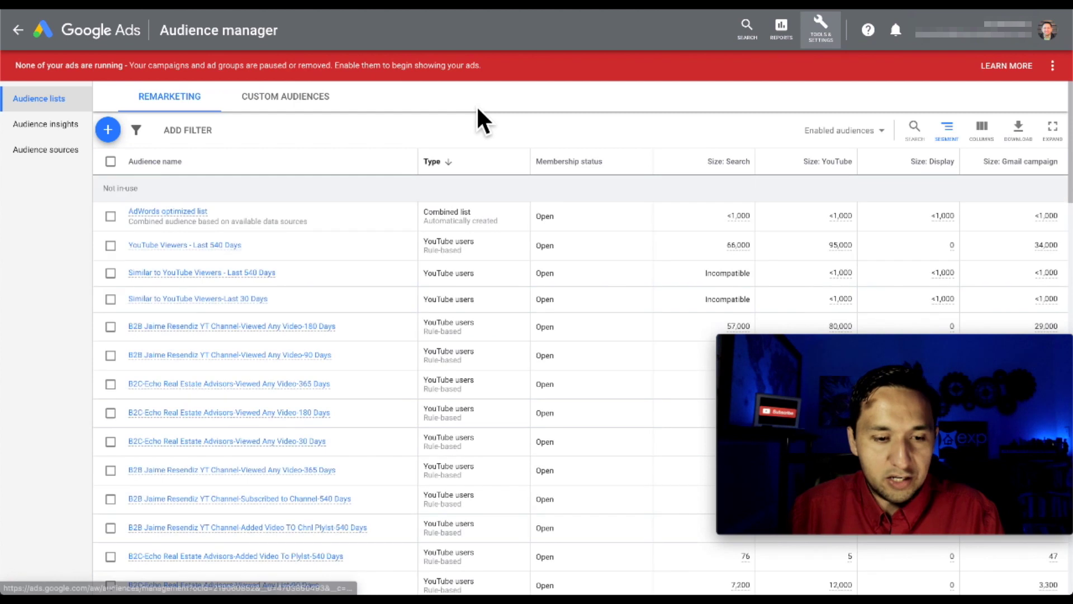
left_click(108, 130)
left_click(191, 178)
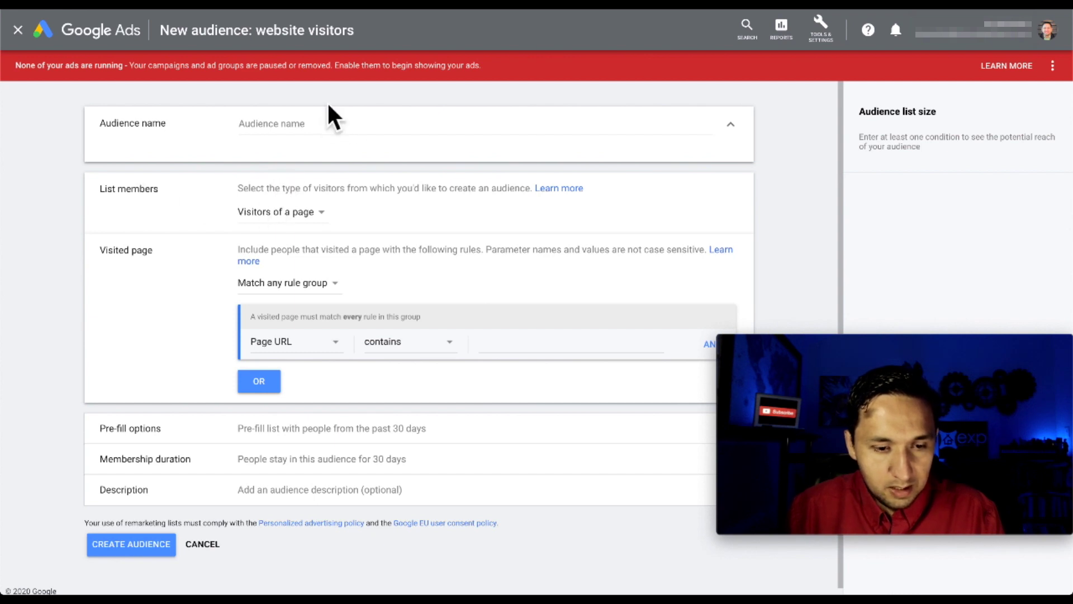
- Name the new audience "Lead Form Option - Test - YT"
left_click(307, 134)
key("ctrl+v")
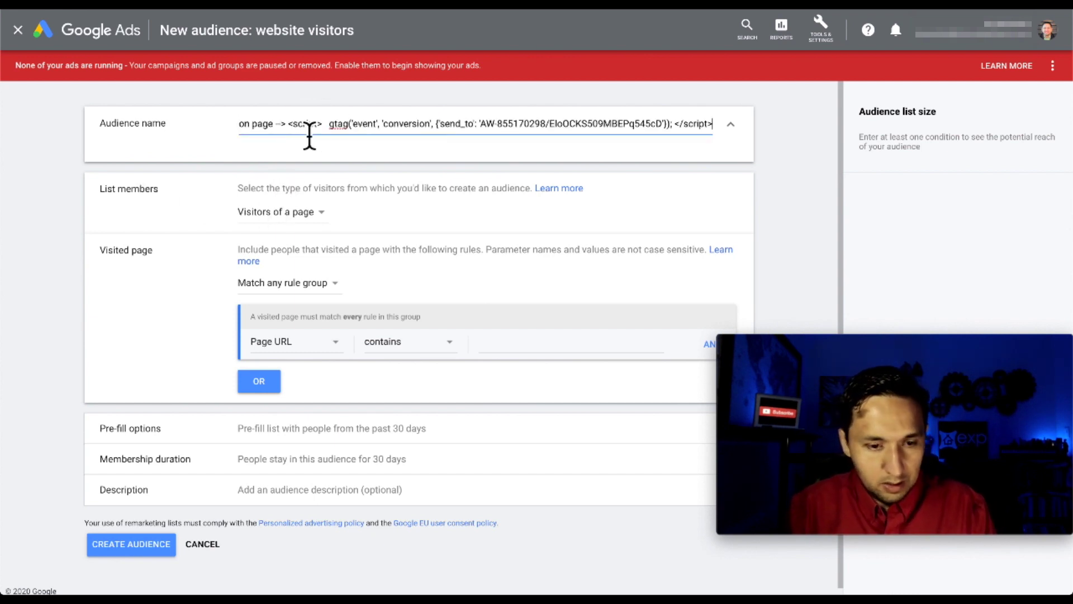
key("ctrl+a")
key("BackSpace")
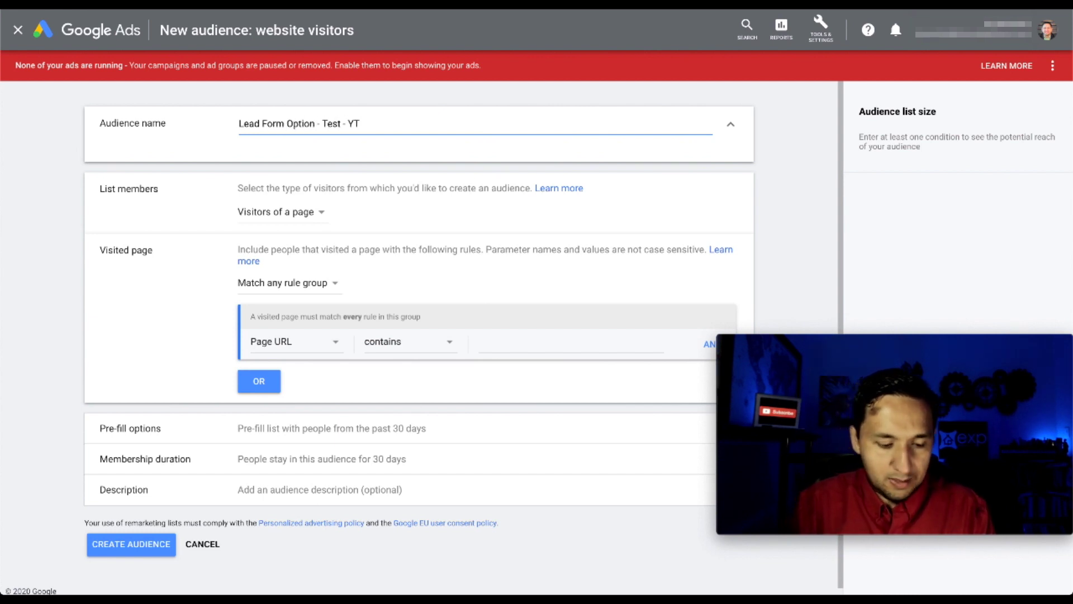
key("ctrl+a")
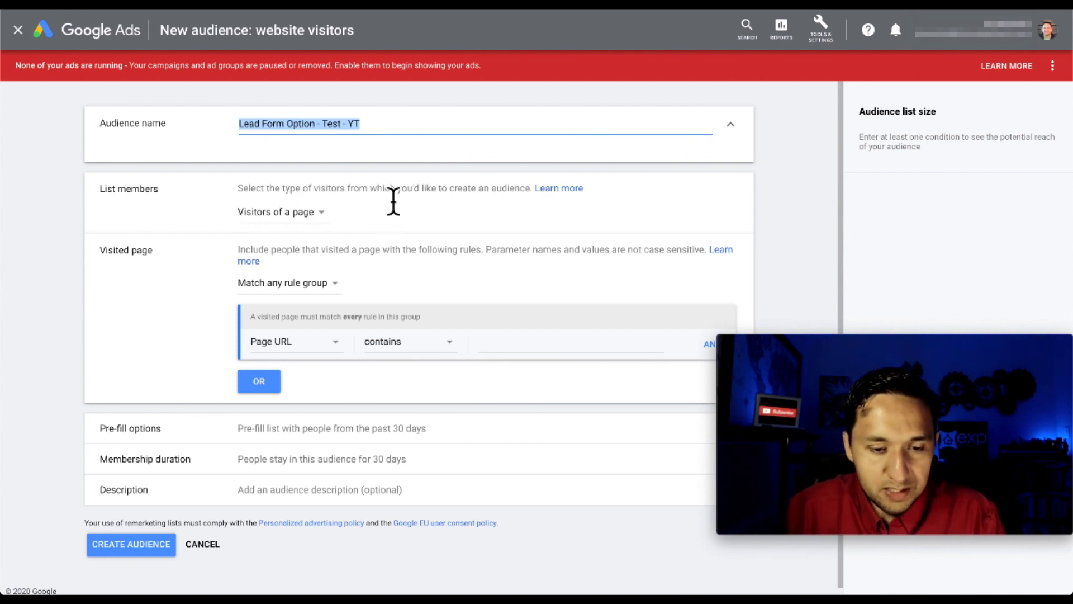
- Set the list members to "Visitors of a page" and the visited page rule to "Page URL" "contains"
left_click(270, 215)
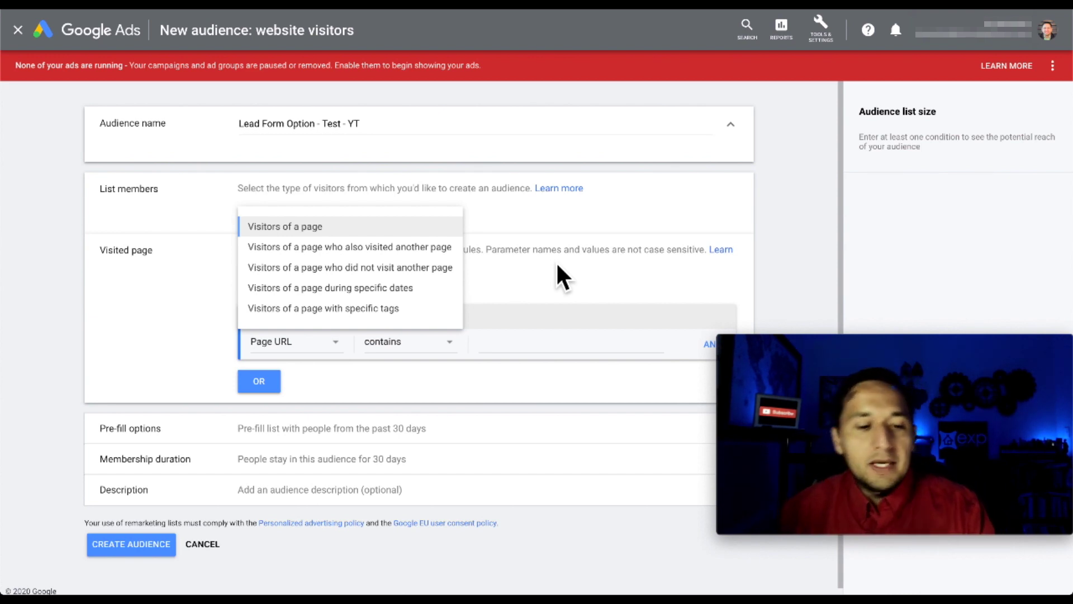
left_click(342, 227)
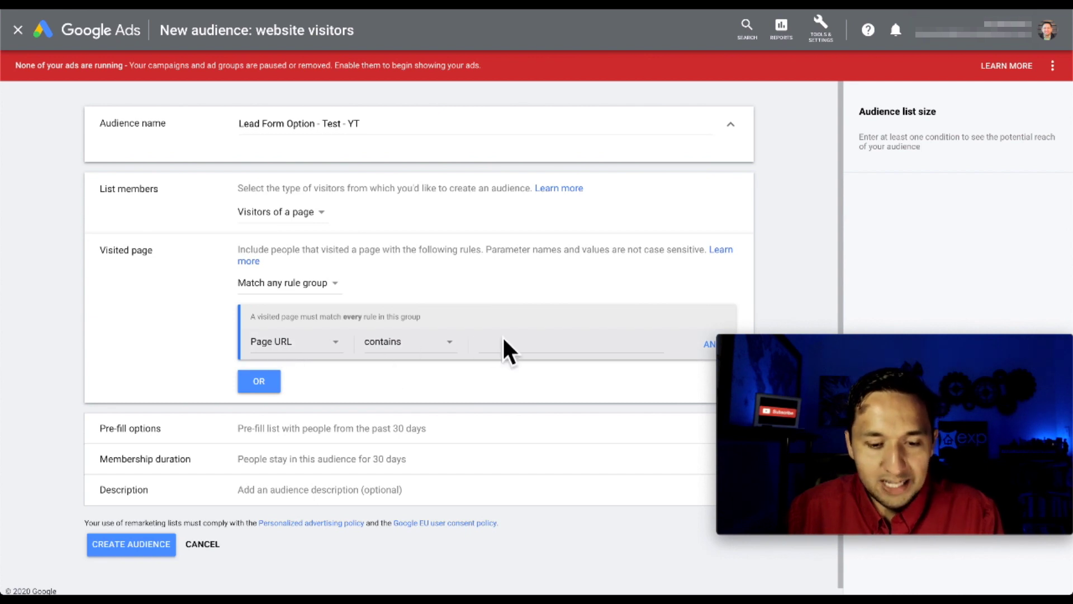
scroll(502, 335, "down", 1)
left_click(328, 337)
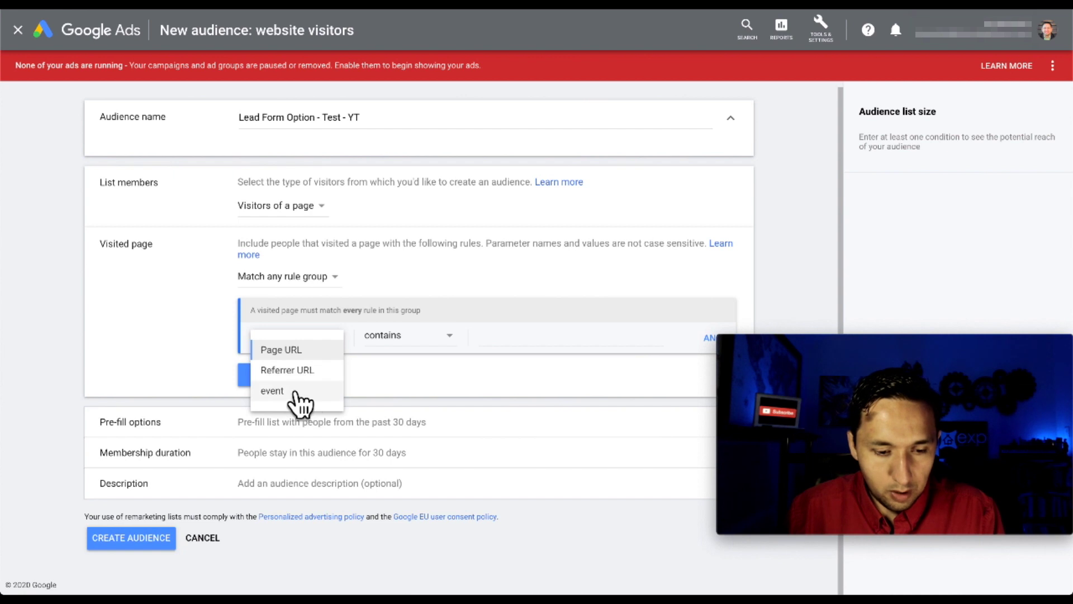
left_click(297, 351)
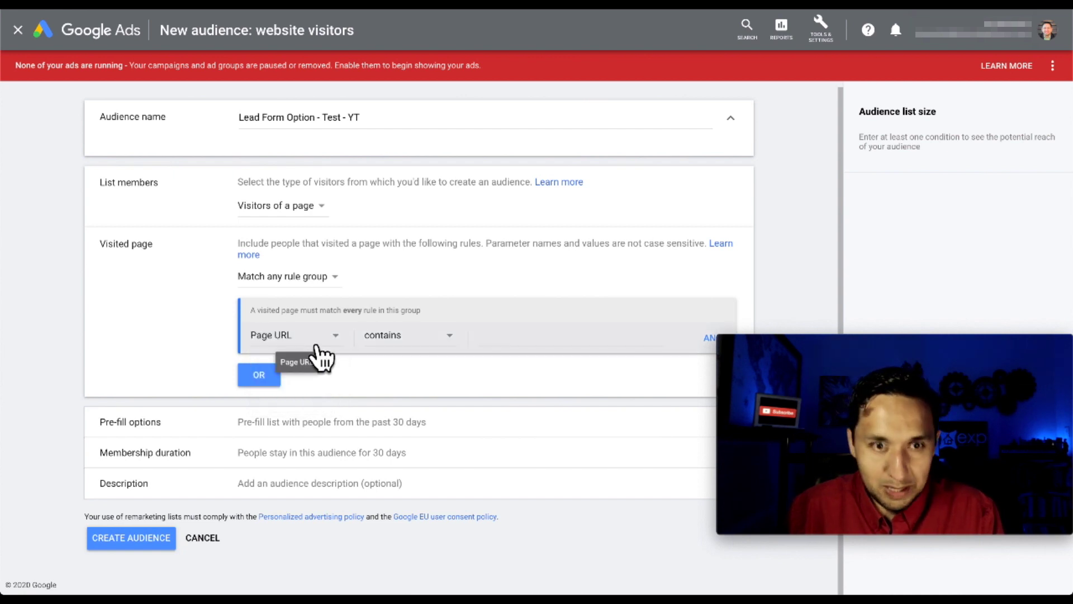
left_click(405, 338)
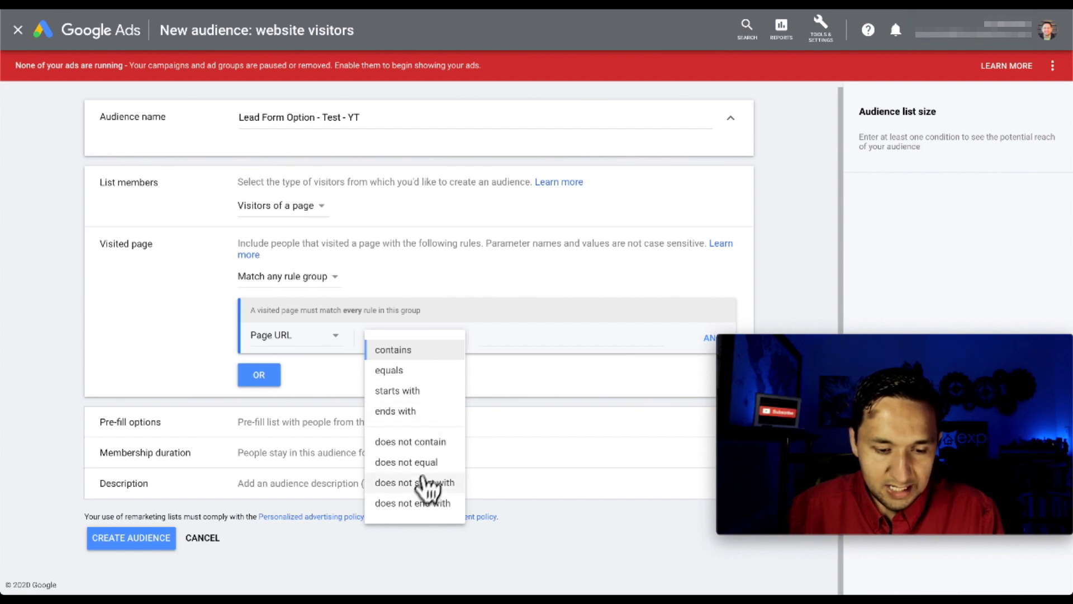
left_click(414, 350)
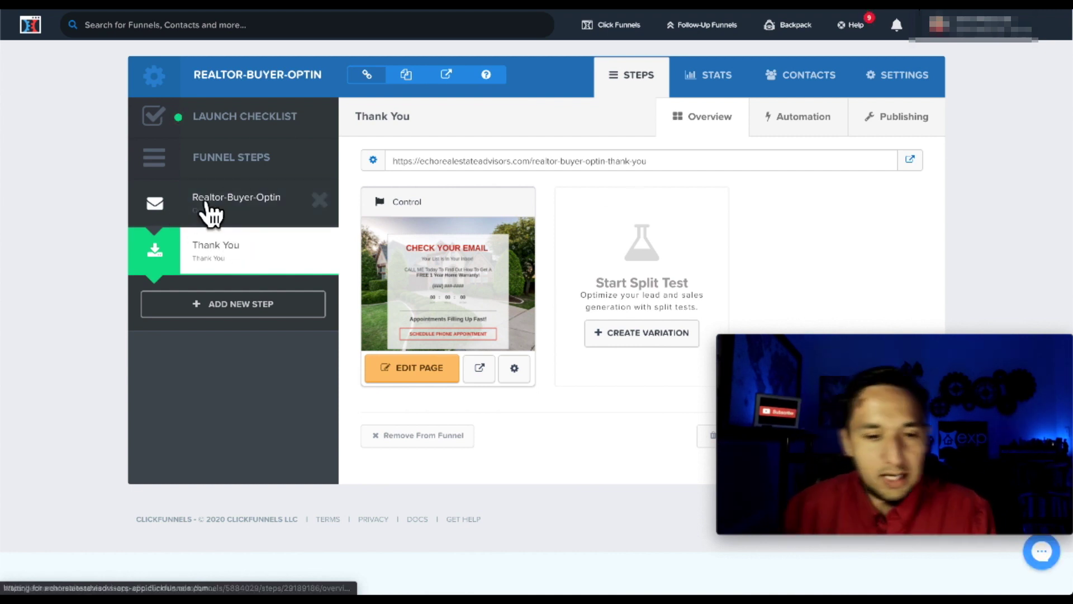
- Copy the full URL of the Realtor-Buyer-Optin page in ClickFunnels and open it in a new browser tab to check the page
left_click(616, 161)
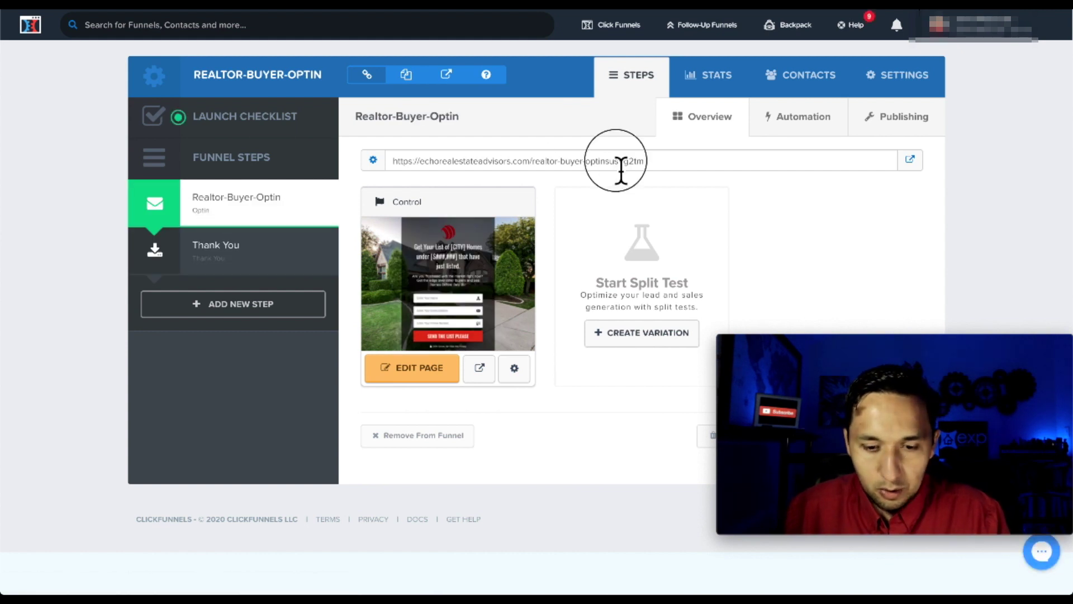
left_click(608, 163)
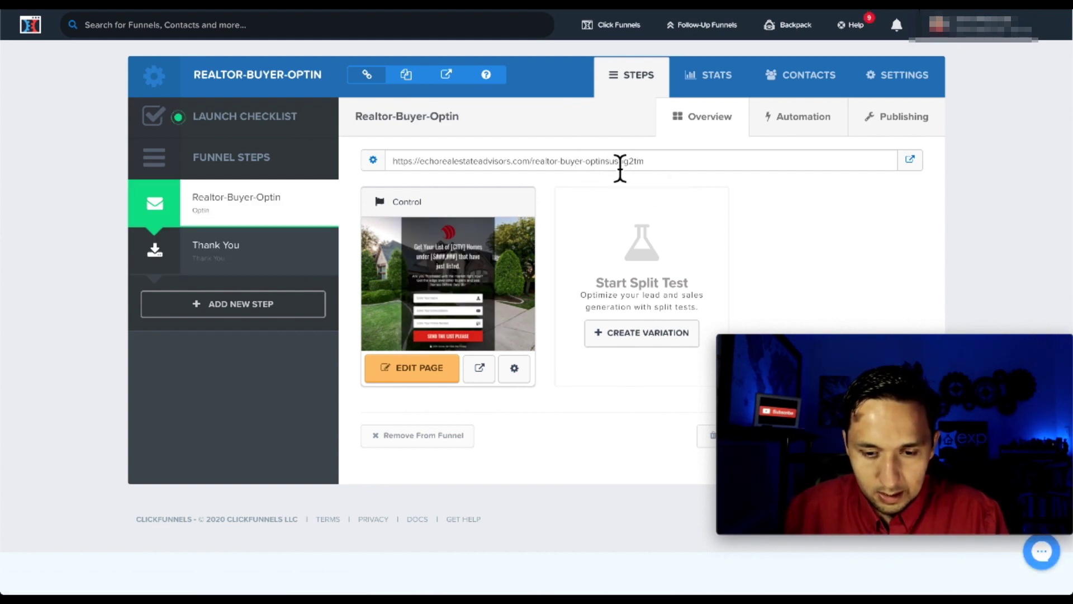
double_click(565, 166)
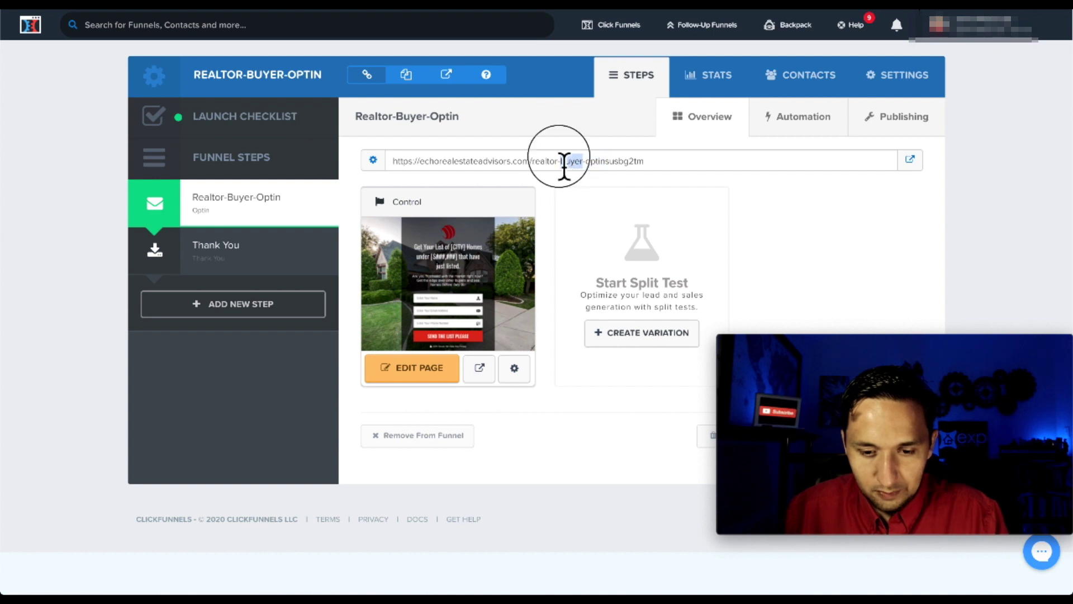
triple_click(564, 165)
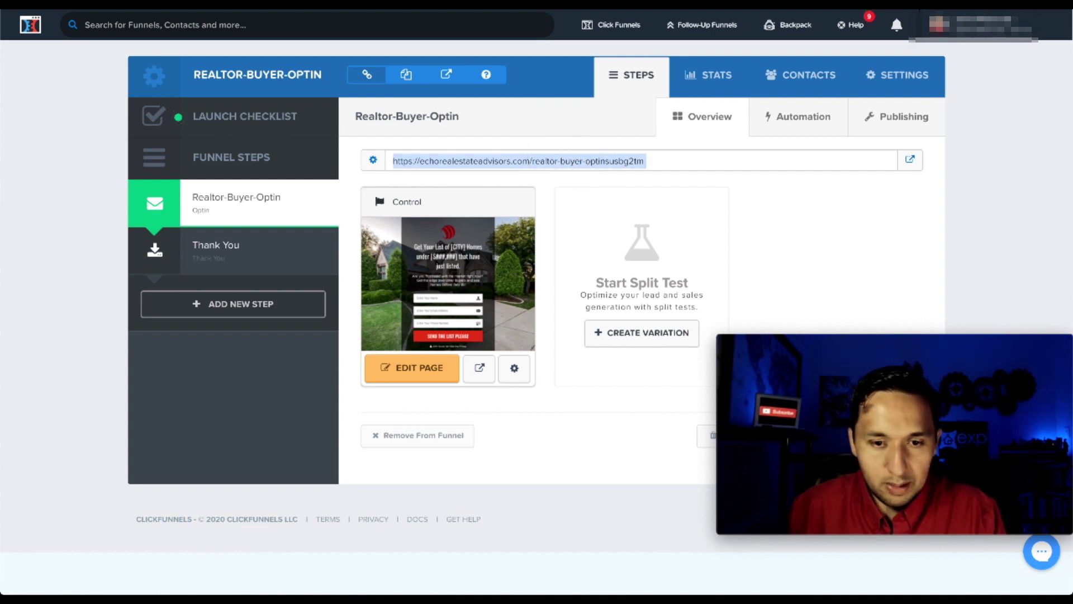
key("super+c")
key("super+t")
key("super+v")
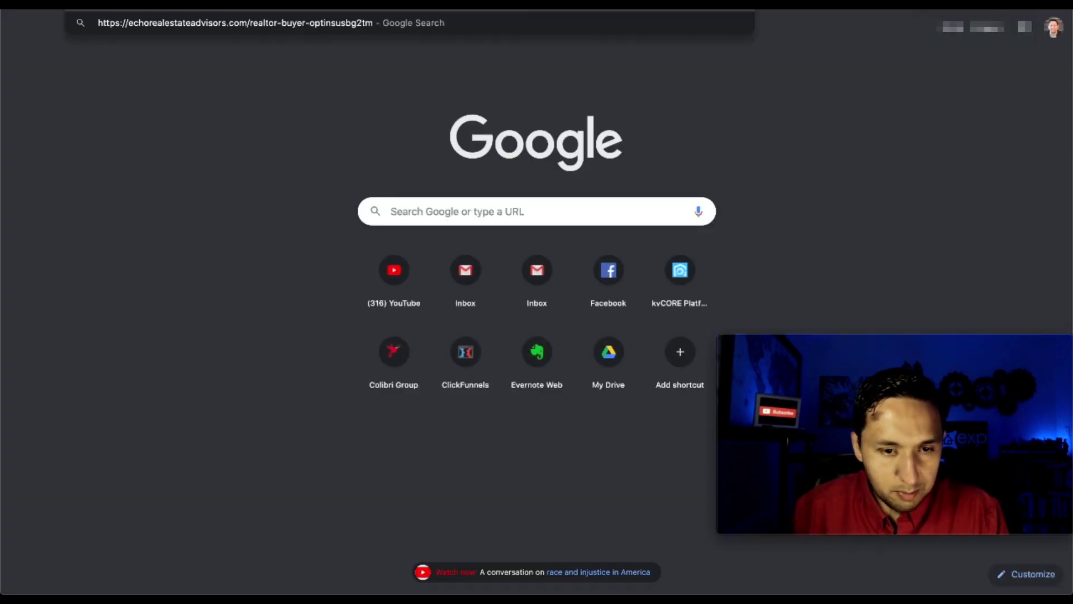
key("Return")
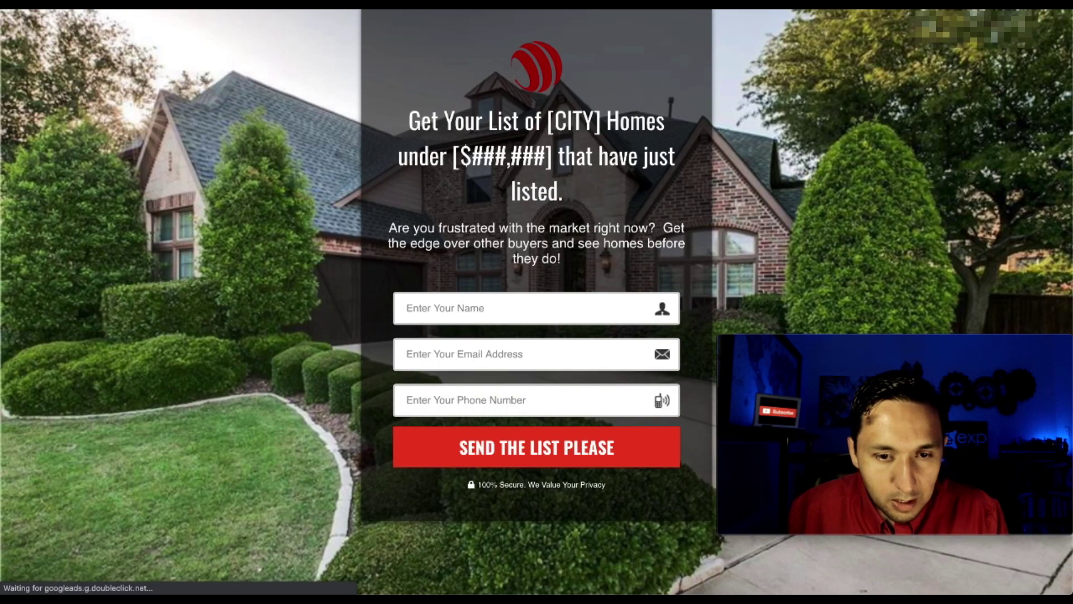
key("super+w")
left_click(612, 167)
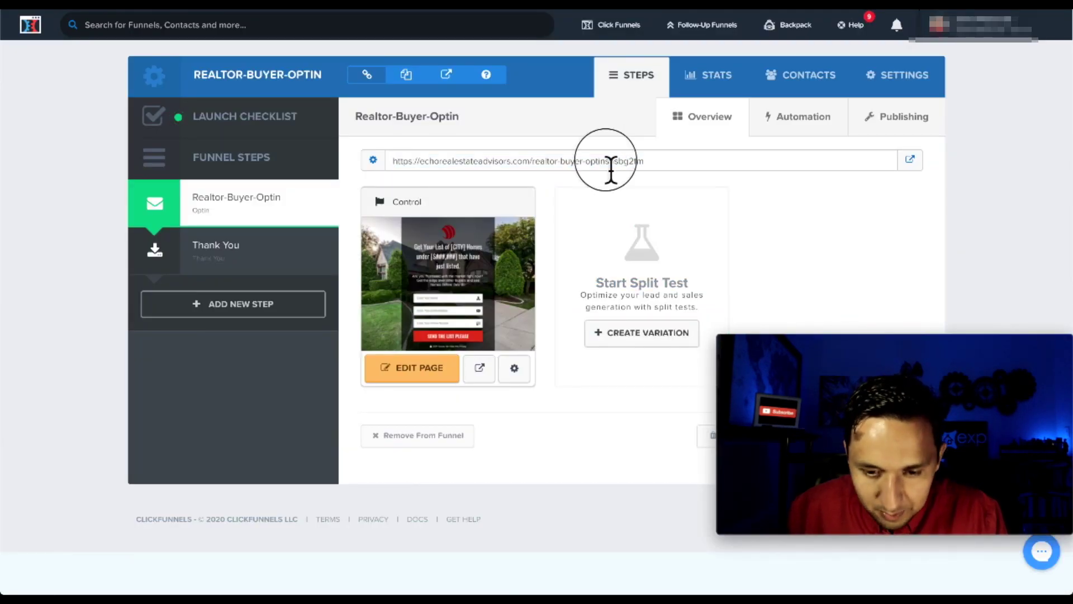
left_click_drag(609, 167, 367, 158)
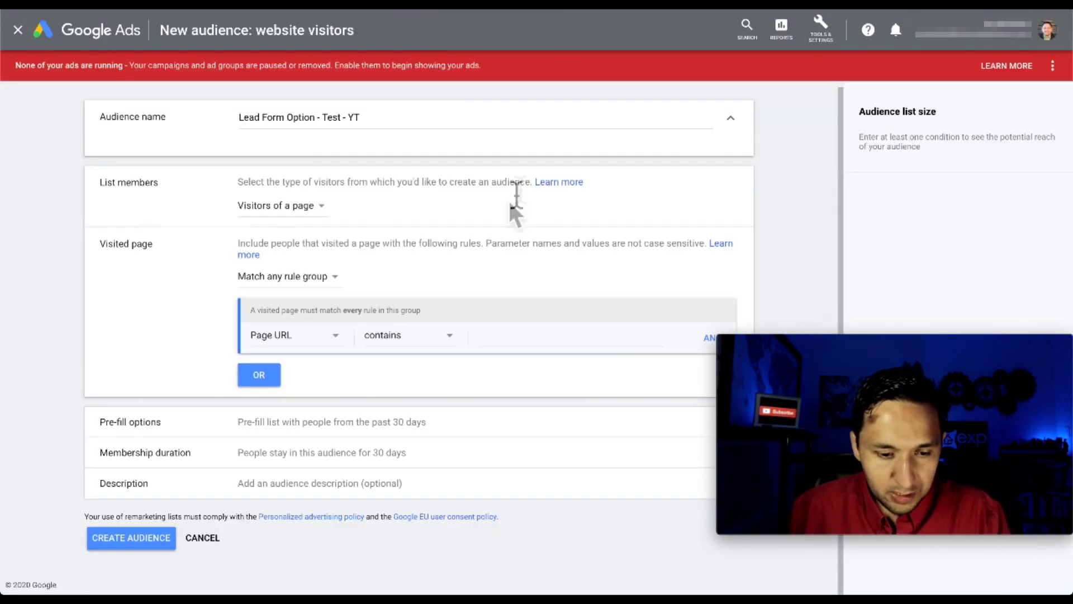
left_click(497, 339)
key("ctrl+v")
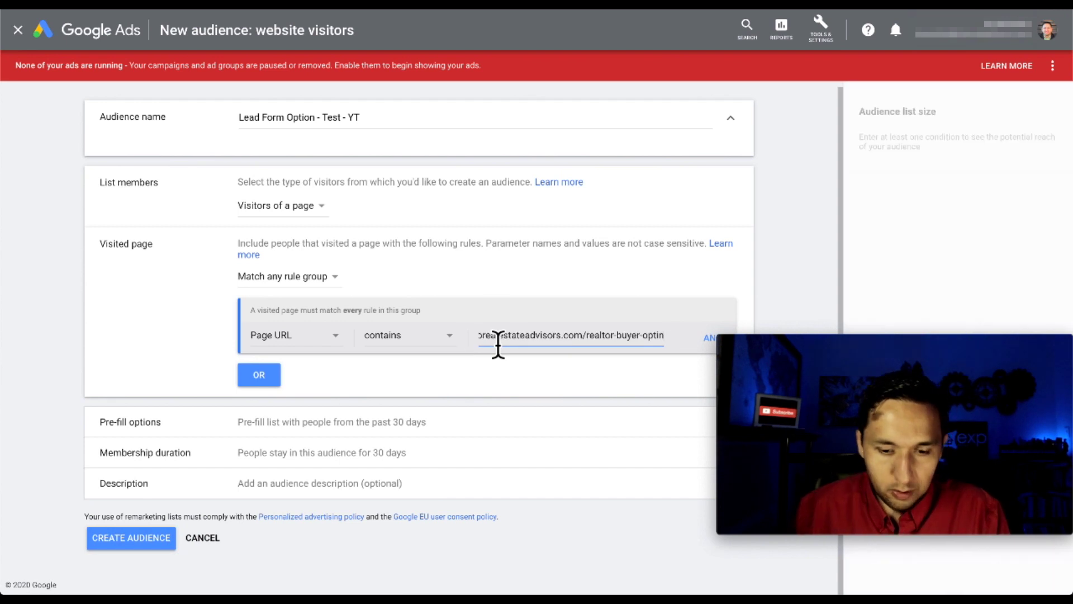
left_click(545, 405)
- Expand the audience's pre-fill options and set the membership duration to 540 days
scroll(560, 459, "down", 2)
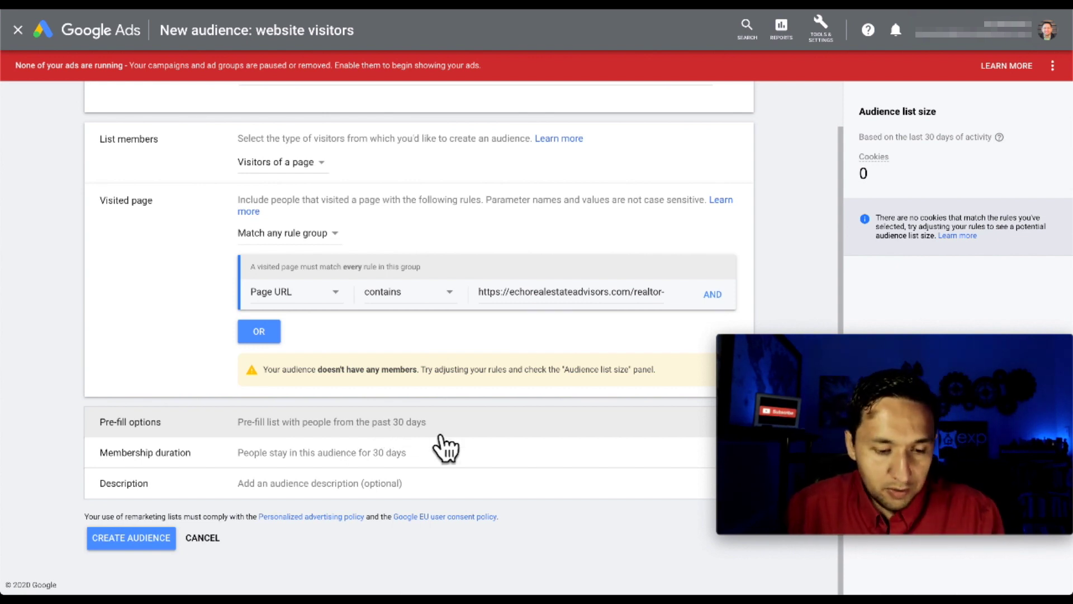
left_click(414, 429)
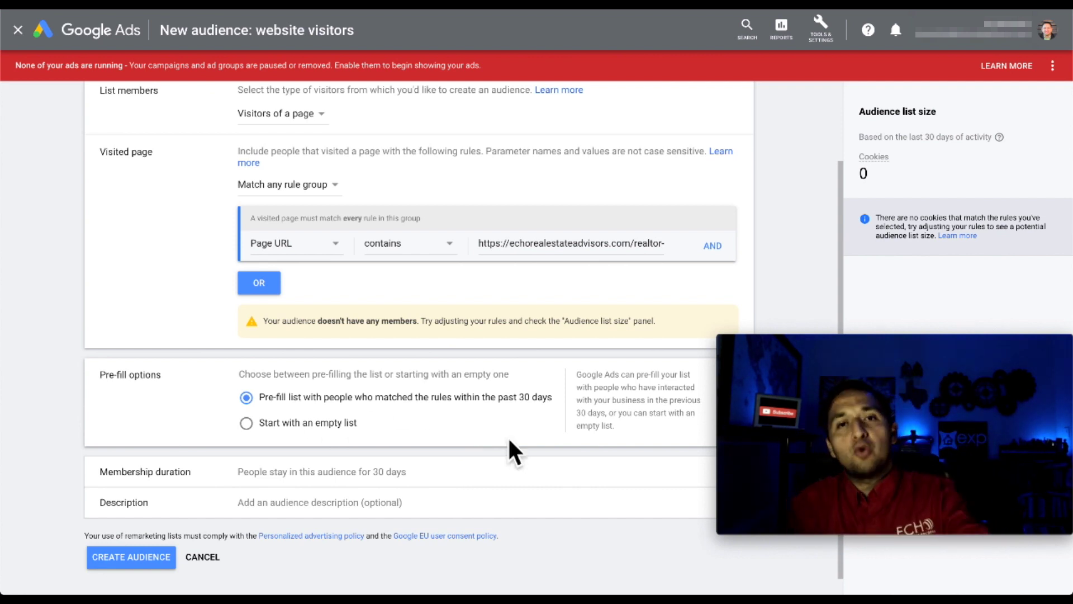
left_click(396, 472)
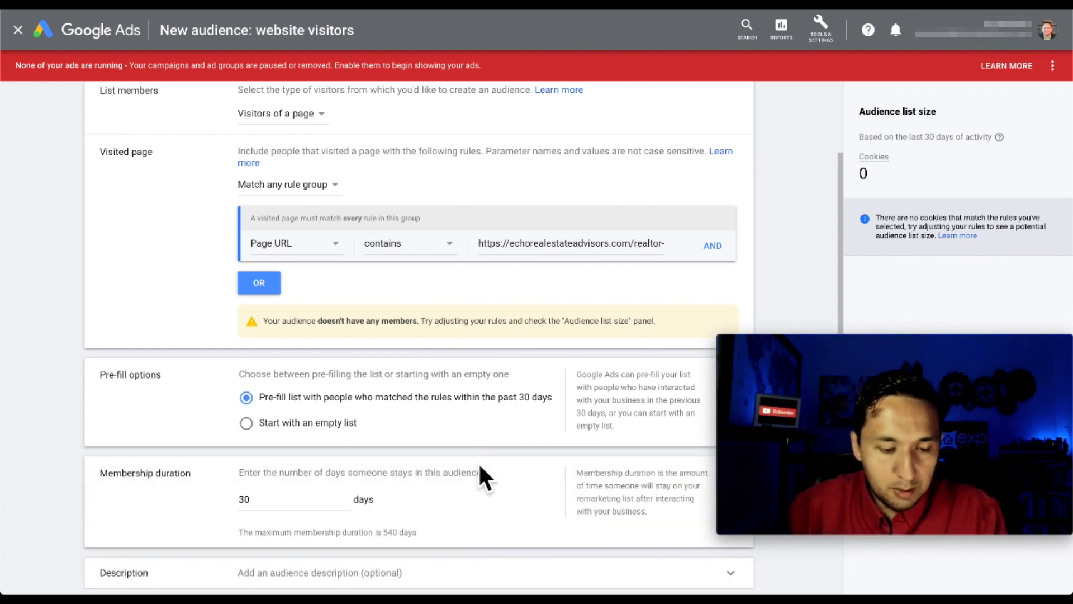
left_click(313, 412)
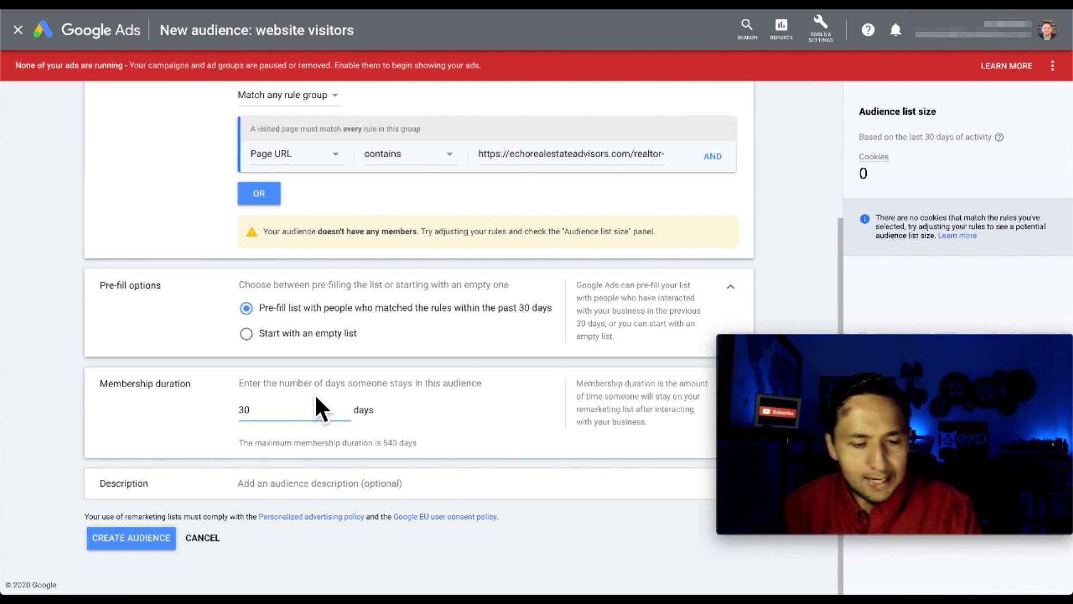
key("BackSpace")
key("BackSpace")
type("54")
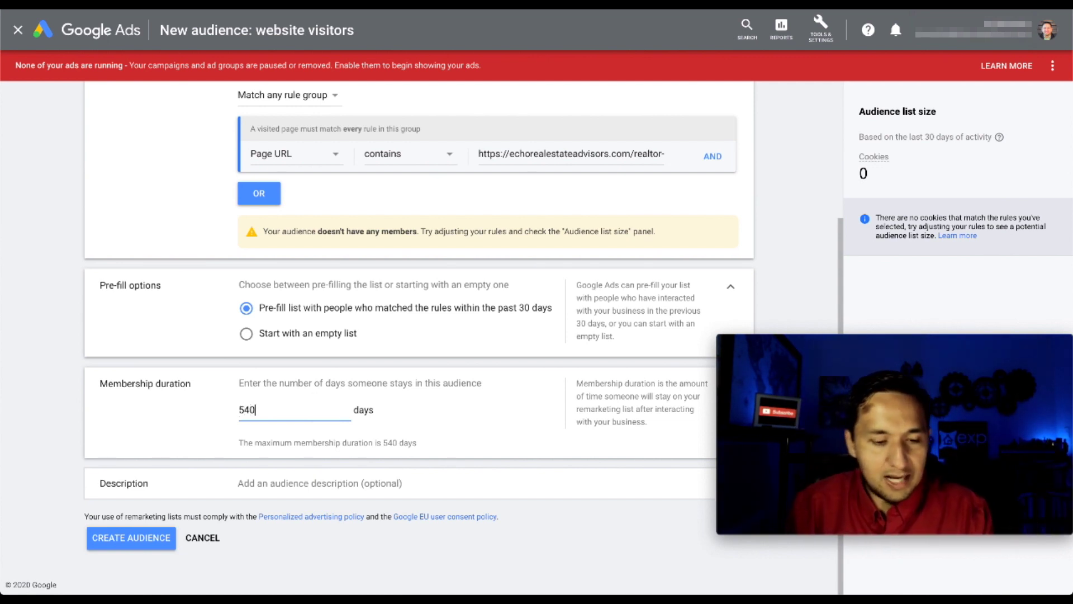
left_click(452, 412)
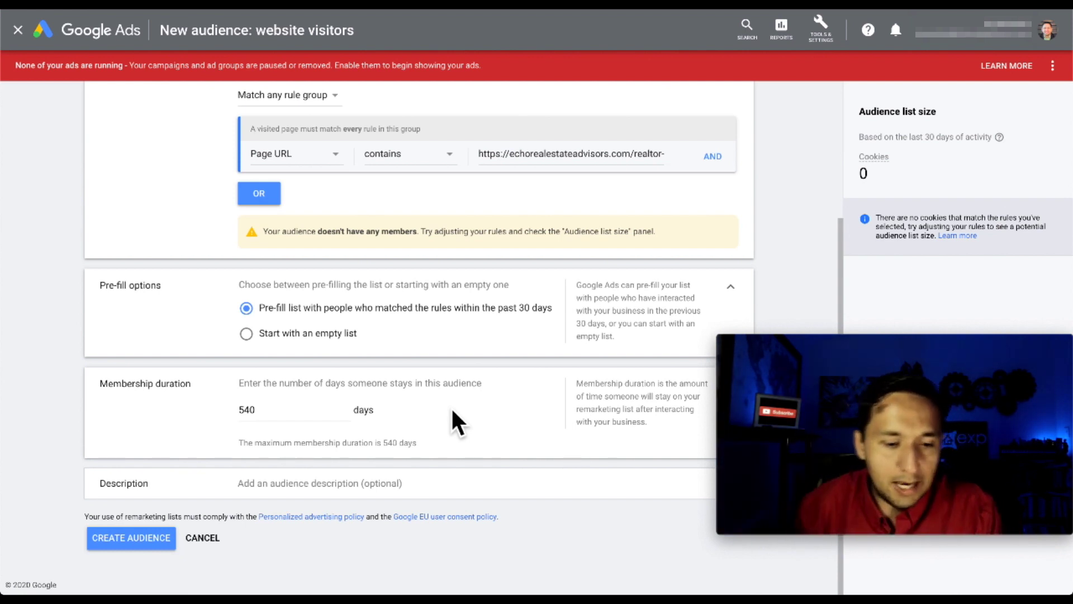
- Open the audience's optional description, leave it blank and create the audience
left_click(339, 483)
left_click(330, 469)
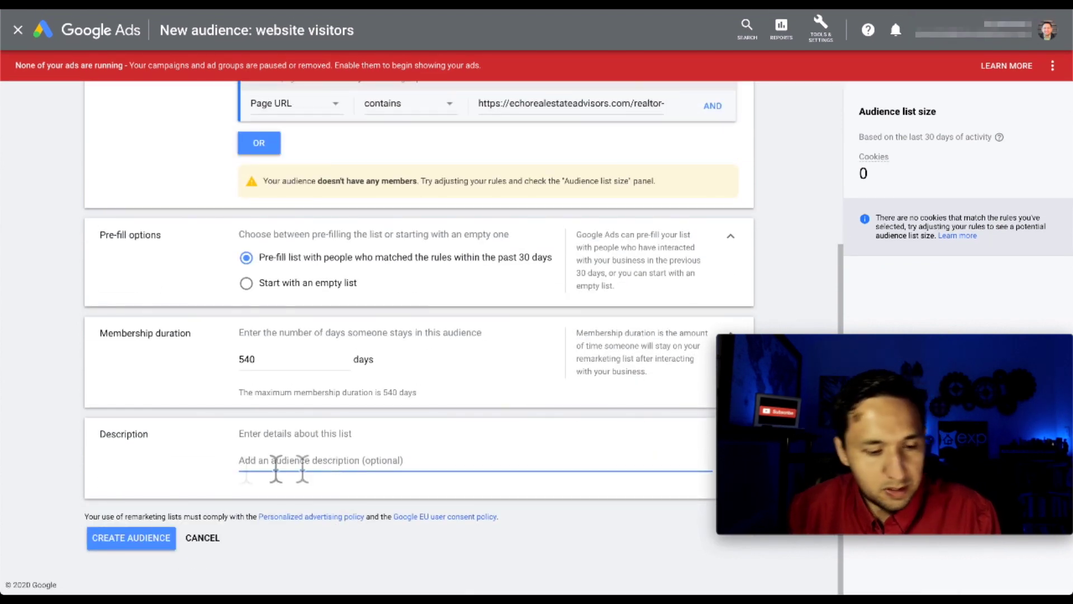
left_click(129, 540)
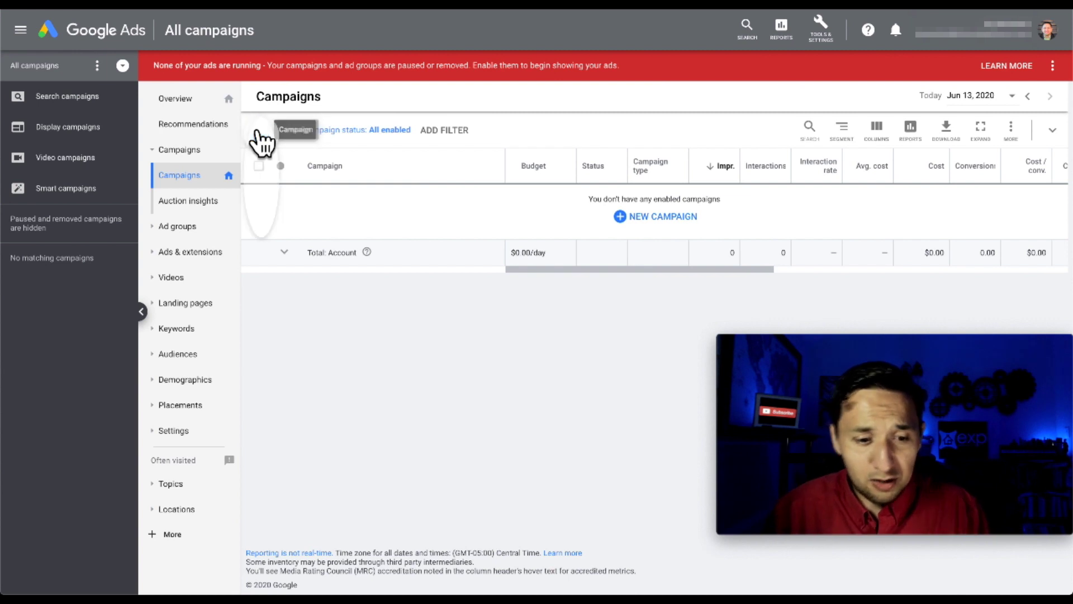
- Start a new Search campaign without a goal's guidance, with website visits as the desired result, and continue to its settings
left_click(257, 131)
left_click(338, 179)
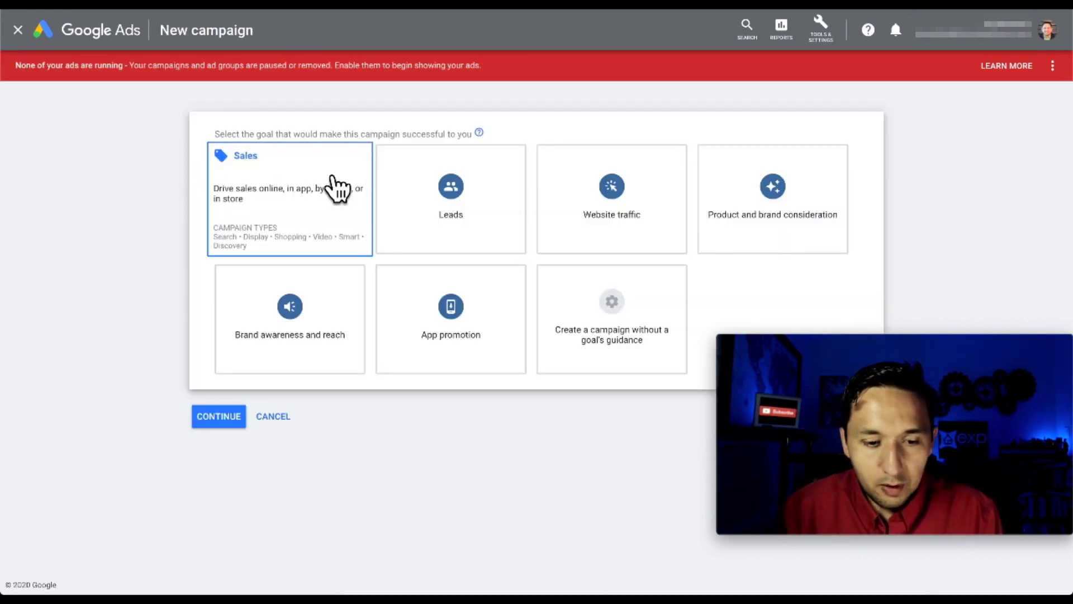
left_click(625, 315)
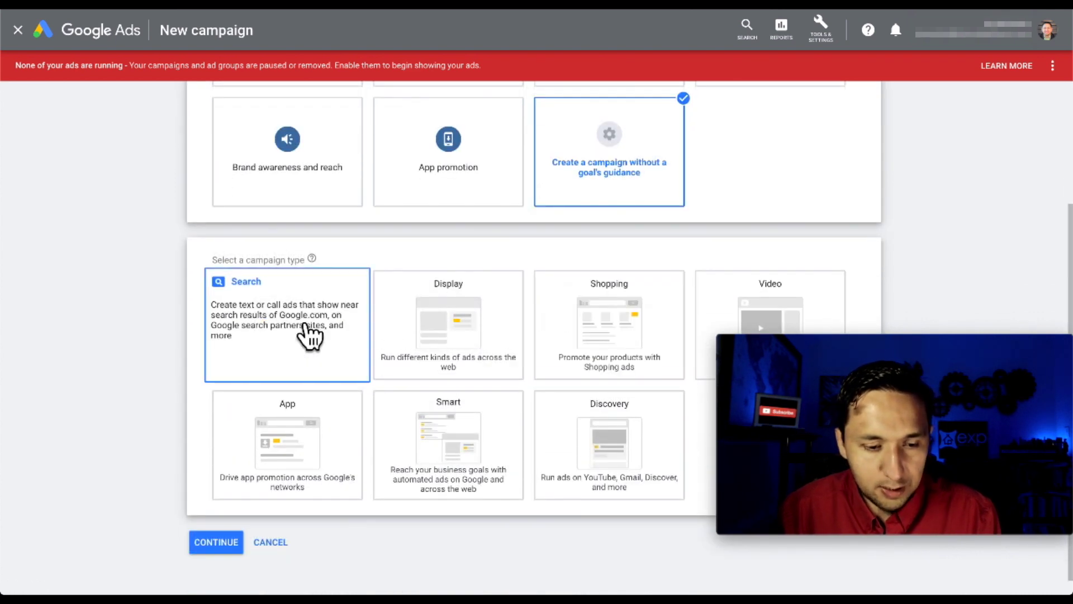
left_click(309, 334)
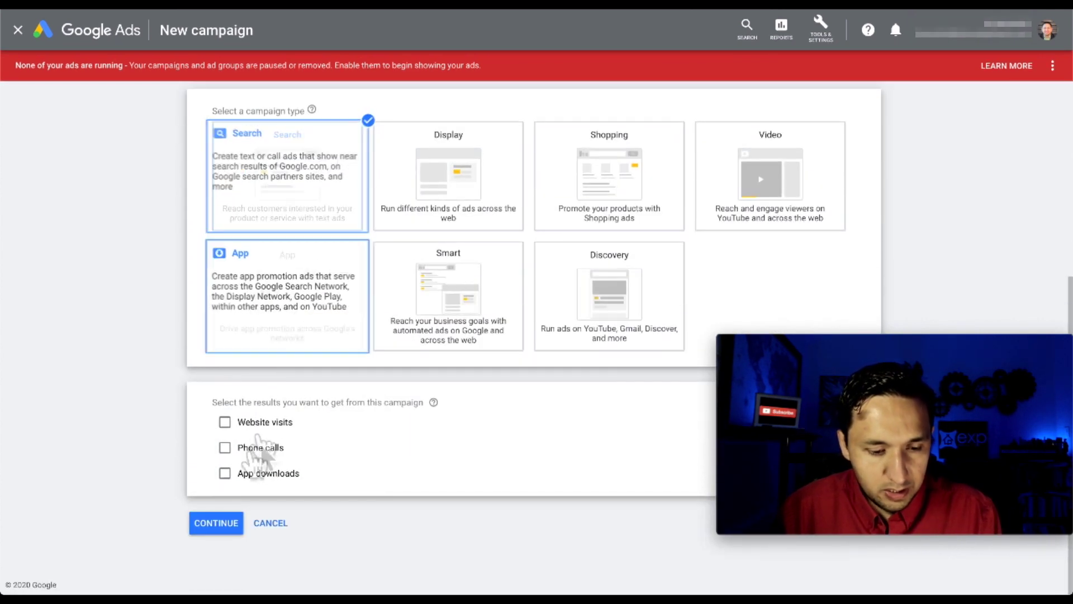
left_click(224, 423)
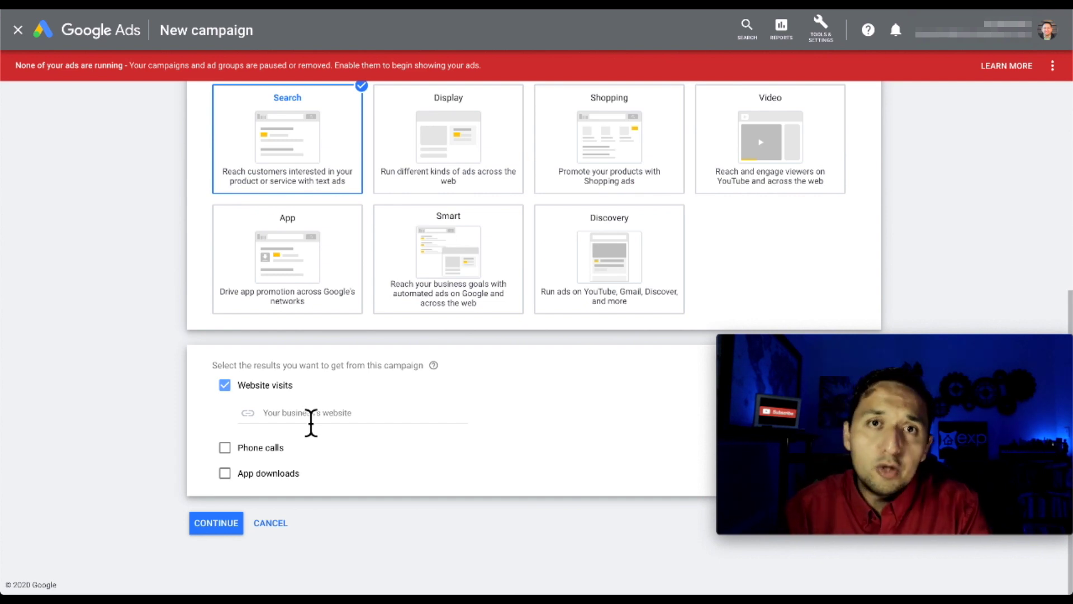
left_click(213, 524)
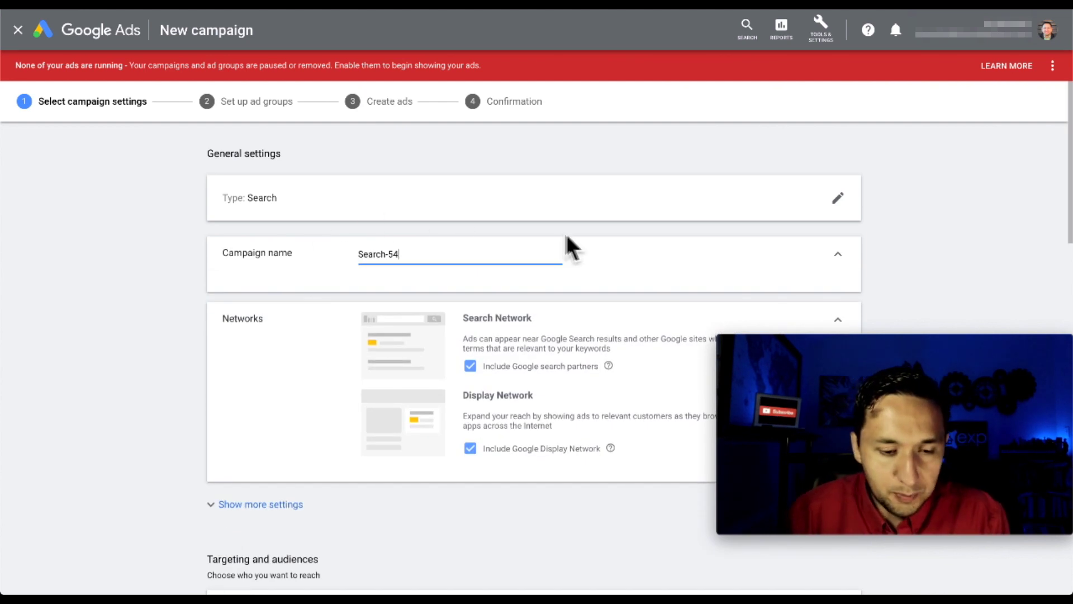
- Exclude Google search partners and the Google Display Network from the campaign's networks
scroll(306, 297, "down", 1)
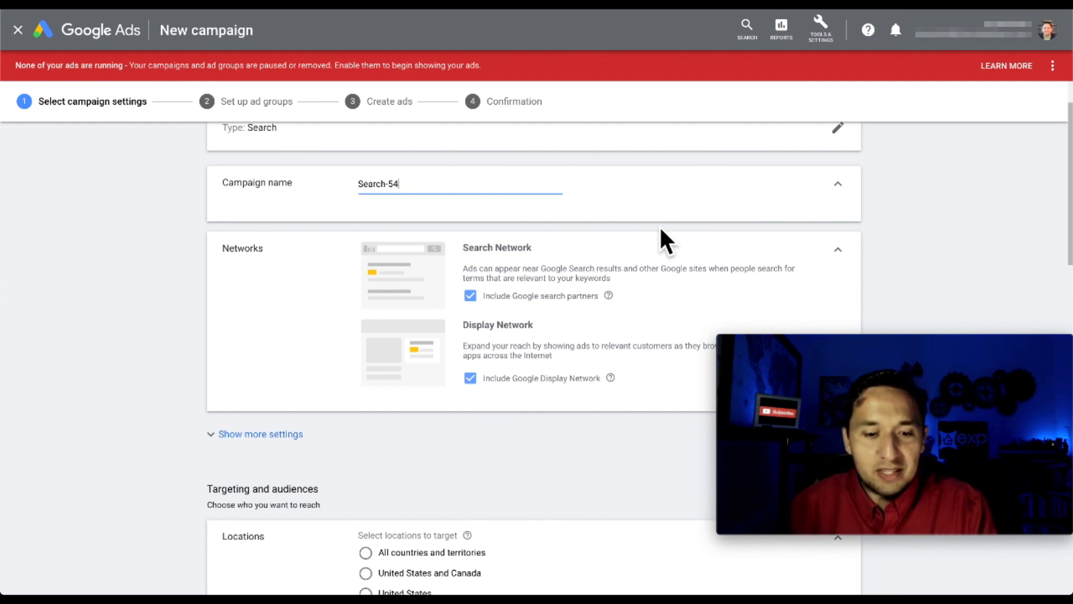
scroll(659, 226, "down", 1)
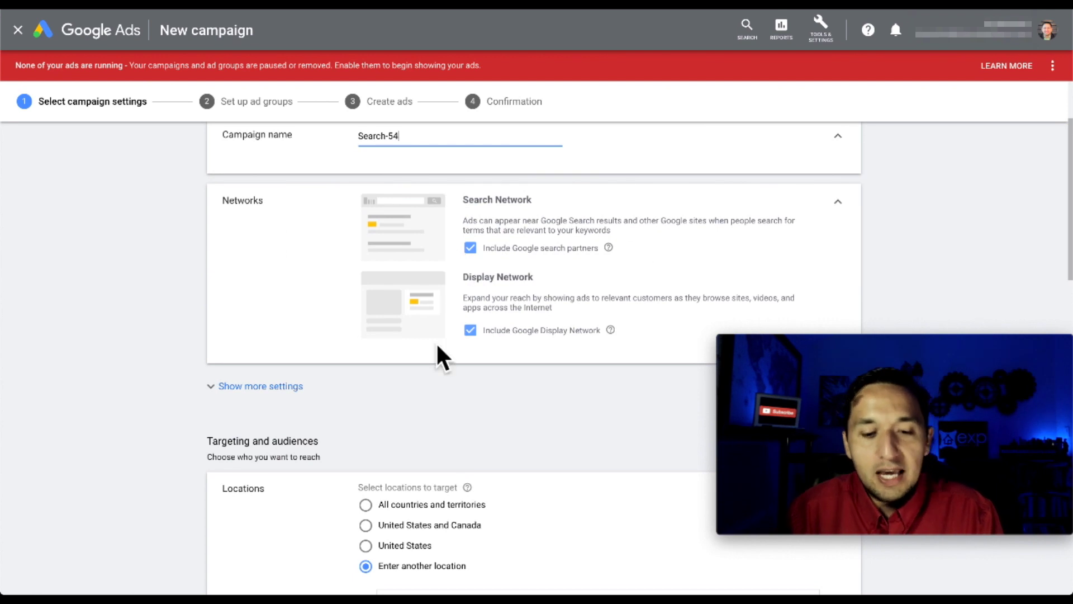
left_click(480, 206)
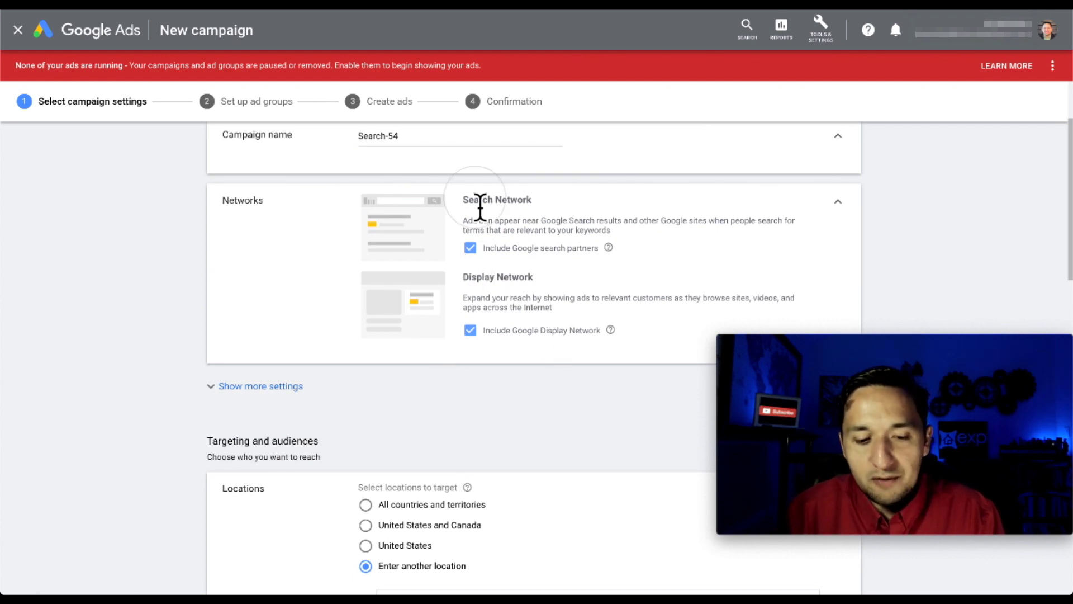
double_click(480, 203)
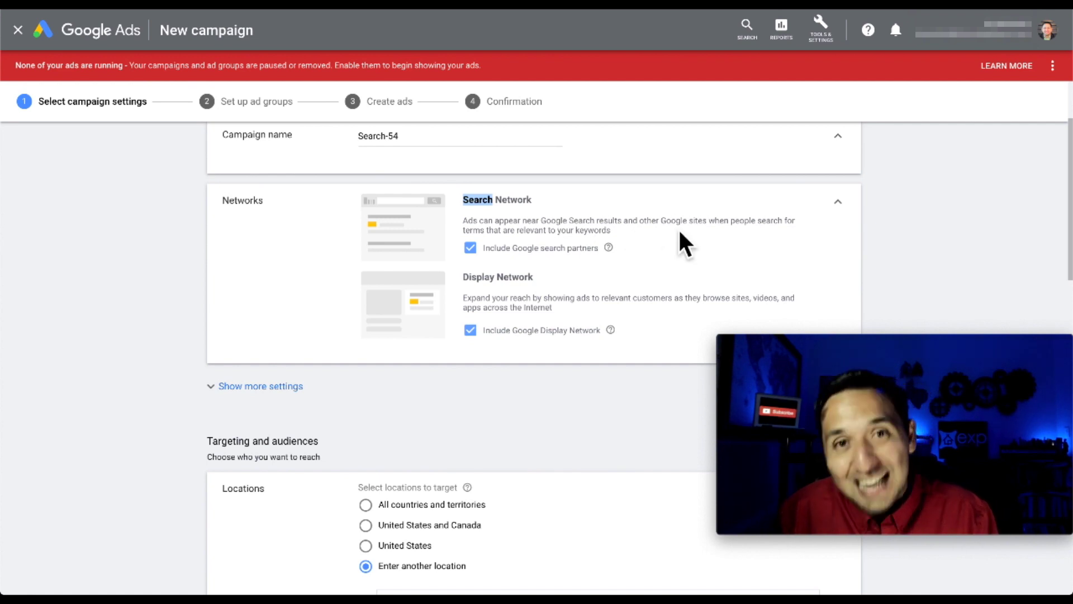
left_click(470, 247)
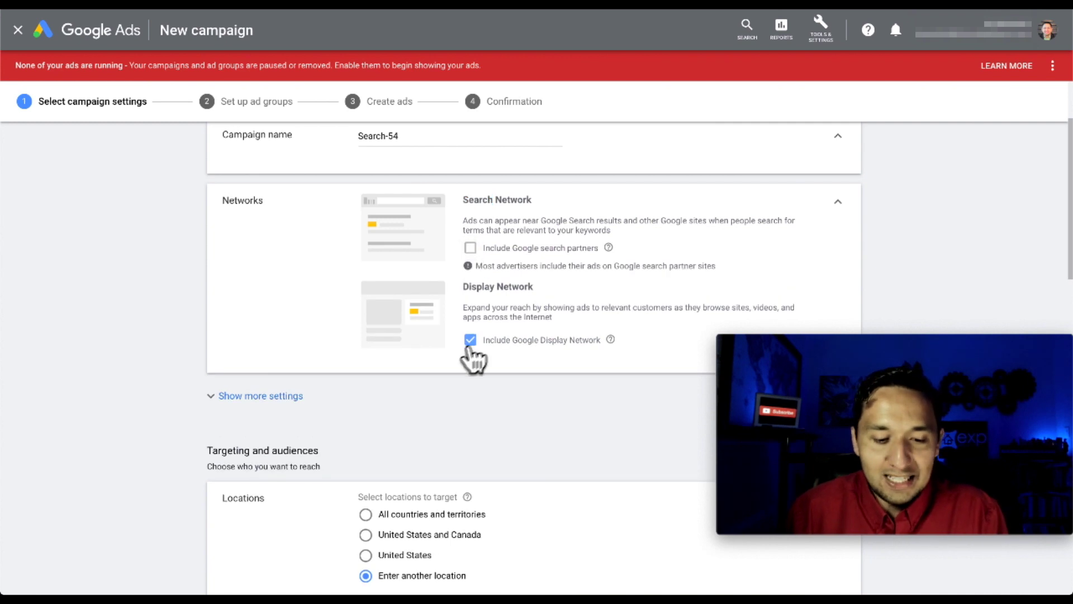
left_click(471, 339)
scroll(476, 346, "down", 1)
scroll(477, 343, "down", 1)
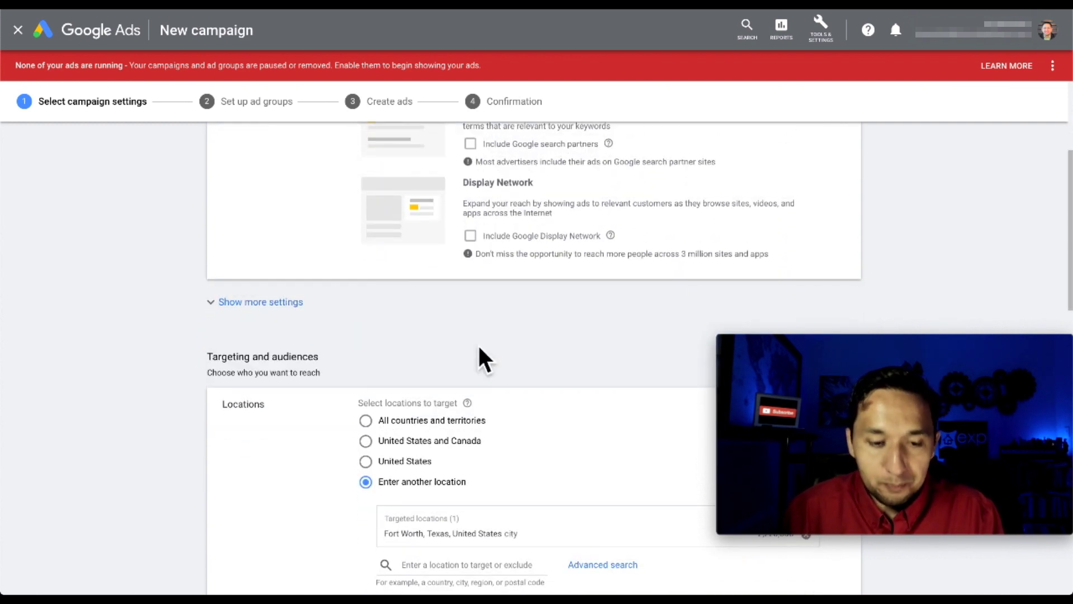
scroll(479, 348, "up", 2)
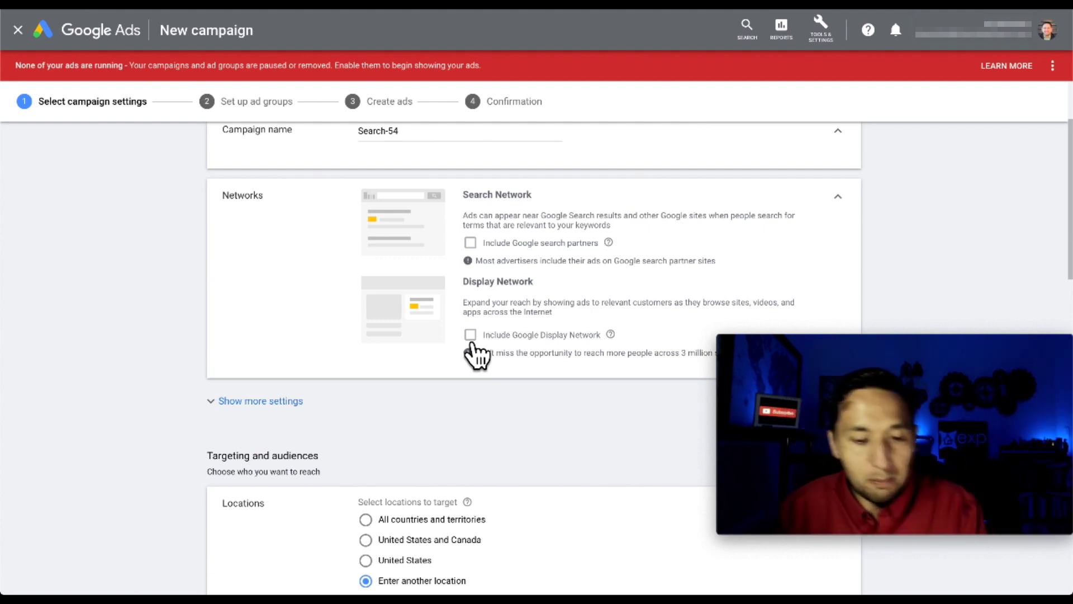
- Expand the additional campaign settings and review the locations, languages, audiences and budget sections
scroll(476, 356, "down", 4)
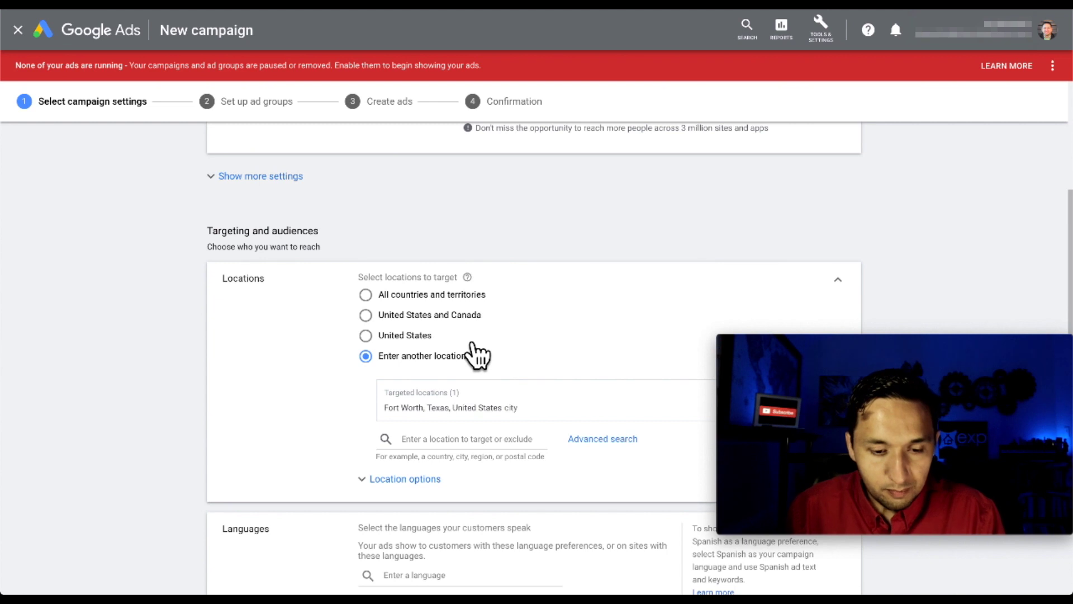
left_click(305, 178)
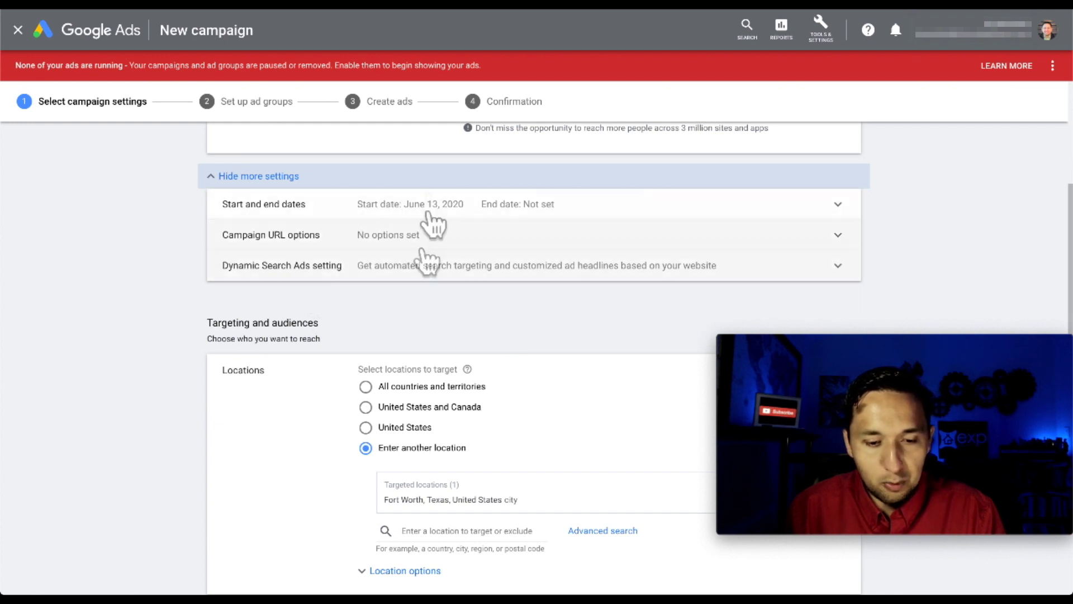
scroll(402, 349, "down", 3)
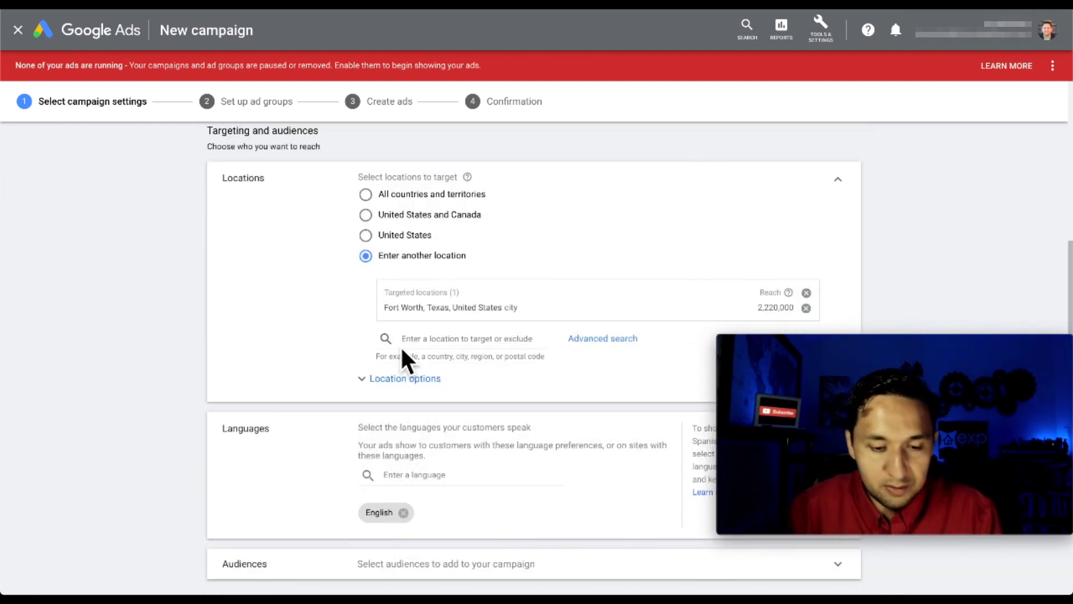
scroll(595, 280, "down", 1)
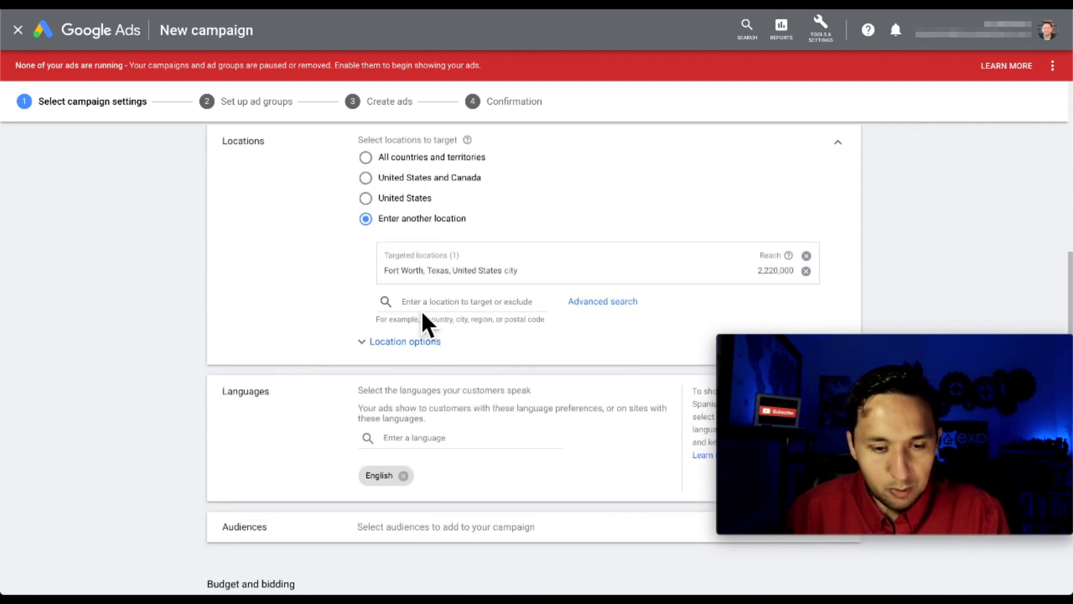
scroll(428, 325, "down", 3)
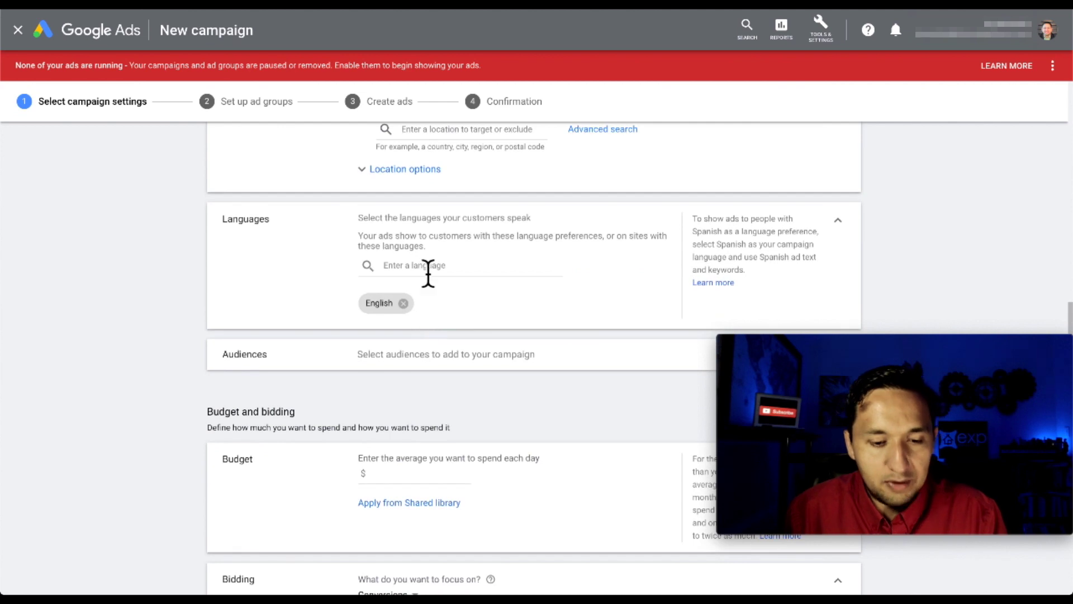
scroll(404, 363, "down", 1)
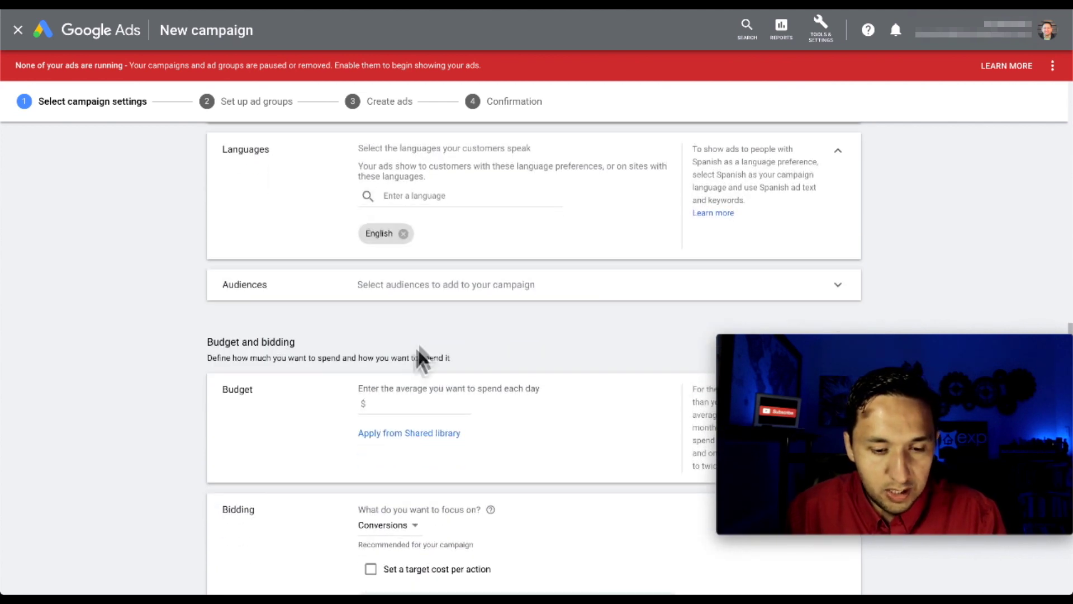
- Browse the campaign's audiences by detailed demographics and expand the homeownership status options
left_click(431, 285)
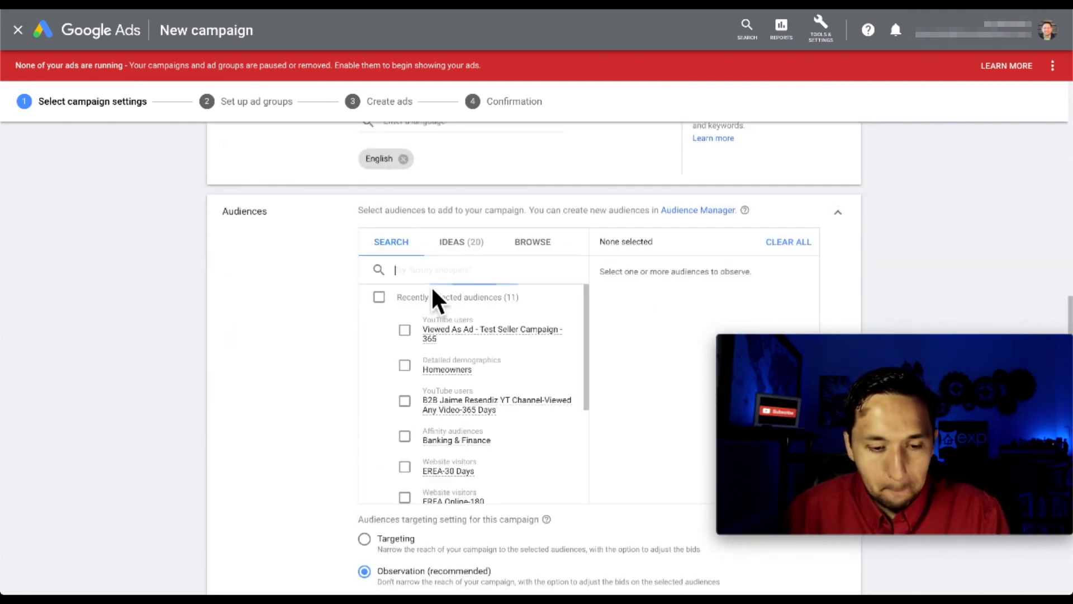
left_click(538, 244)
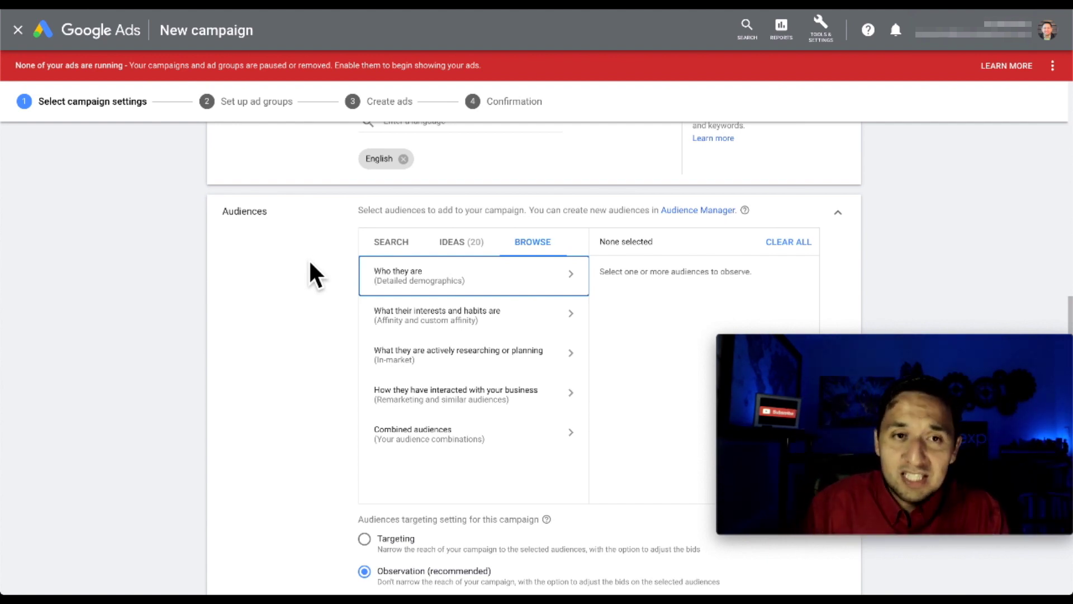
left_click(398, 280)
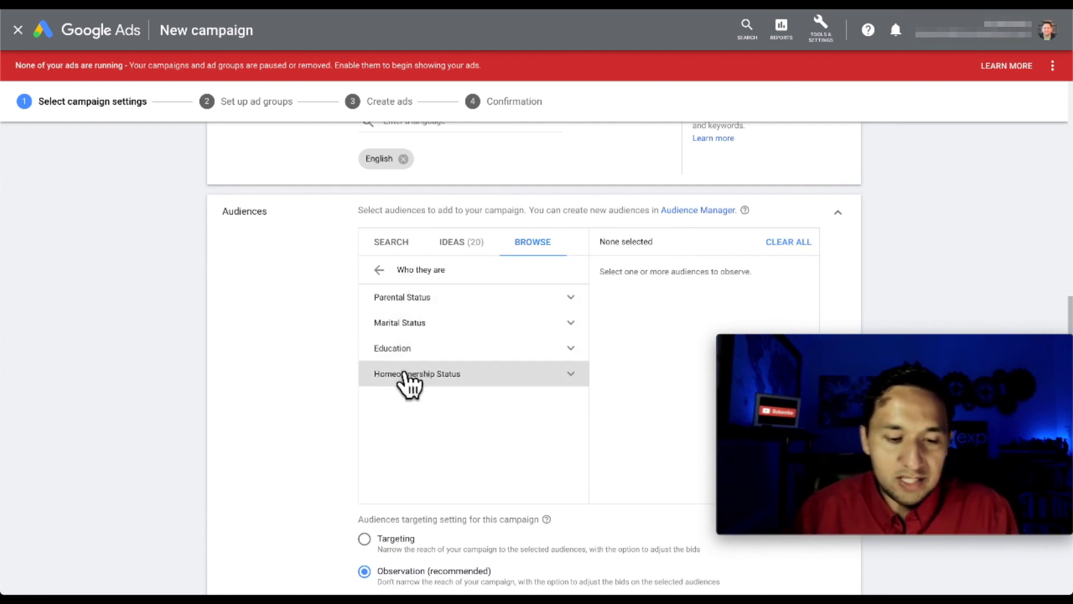
left_click(449, 379)
mouse_move(468, 403)
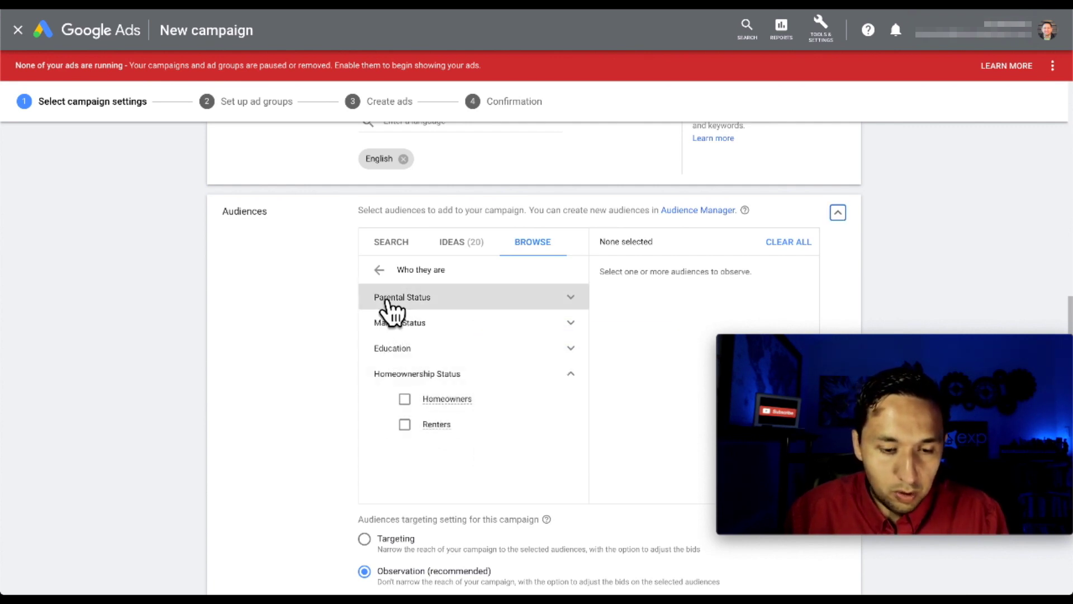
- Try the Homeowners and Renters audiences one after the other, clear each selection, and return to the audience categories
left_click(448, 401)
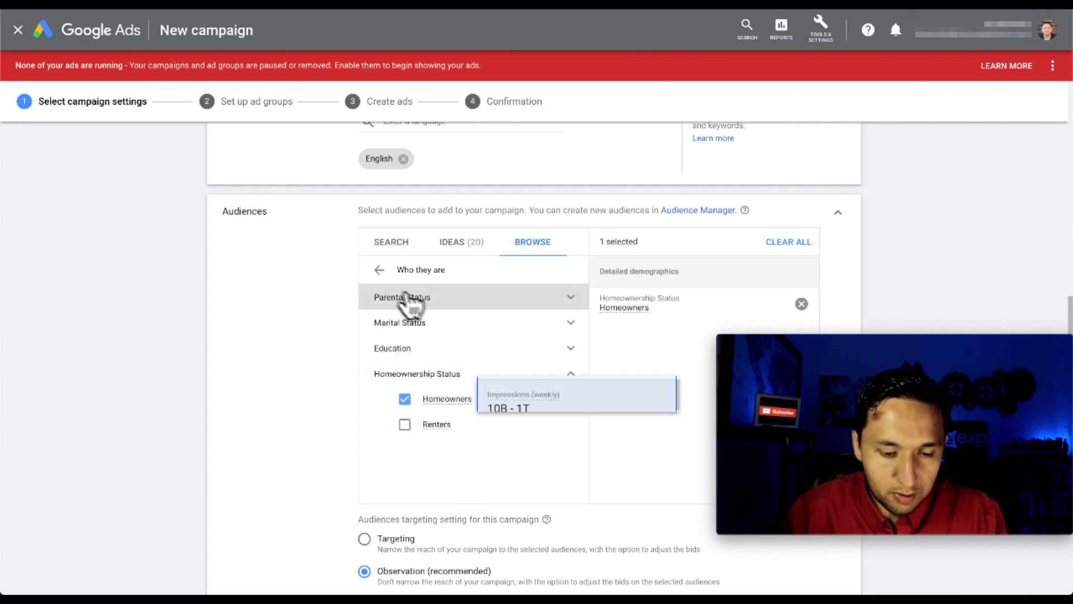
left_click(436, 401)
left_click(433, 426)
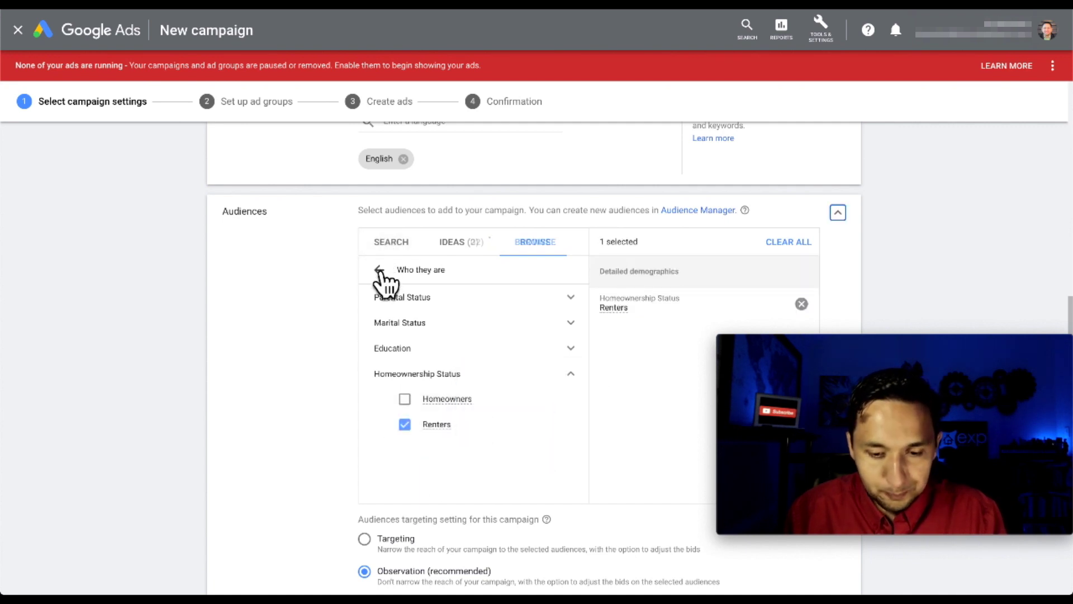
left_click(443, 428)
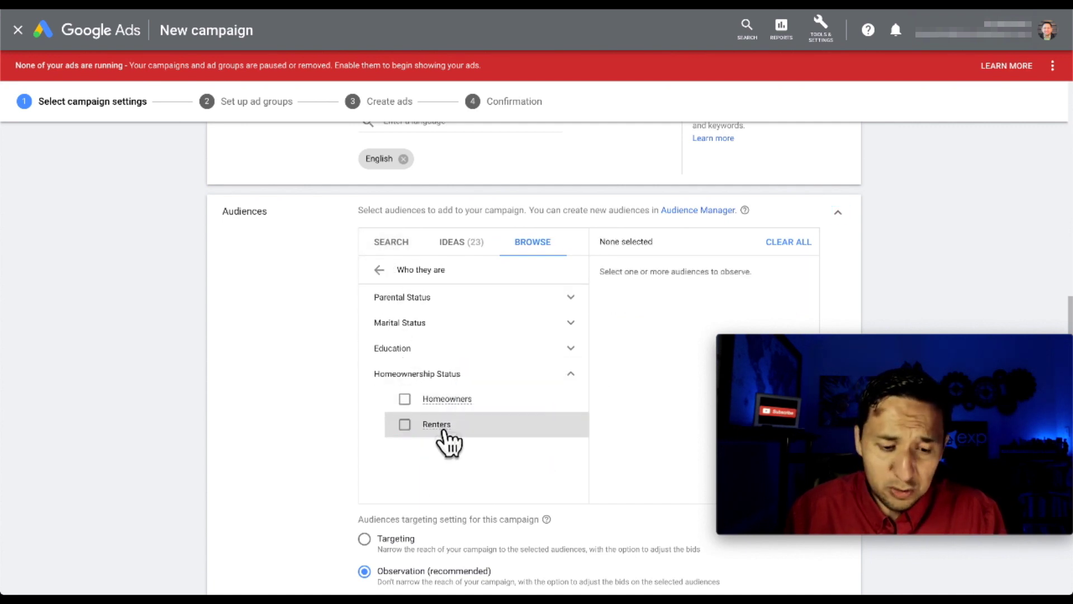
left_click(379, 253)
left_click(535, 245)
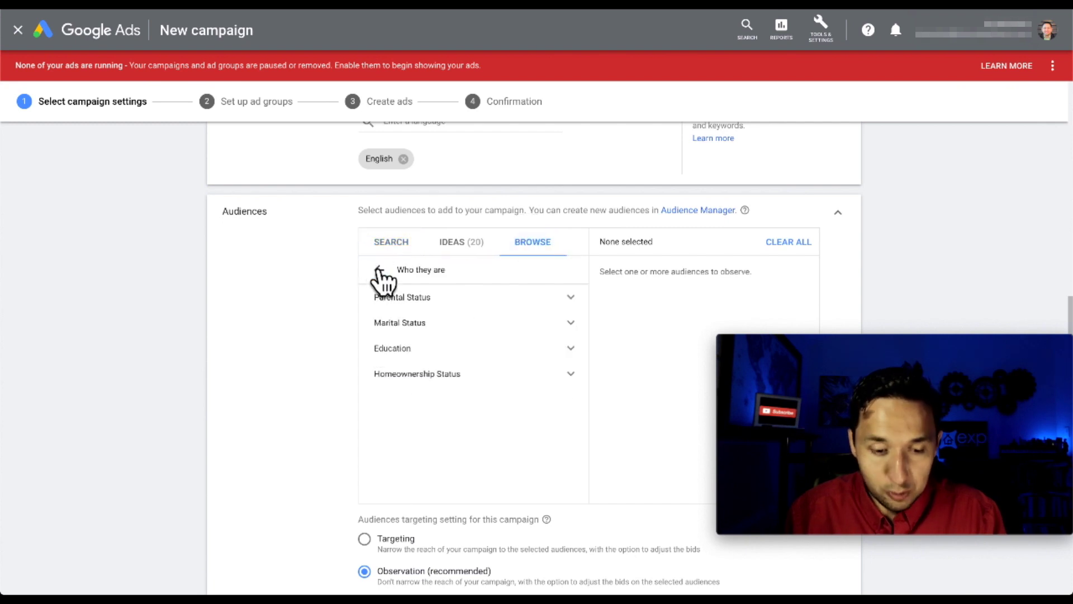
left_click(378, 270)
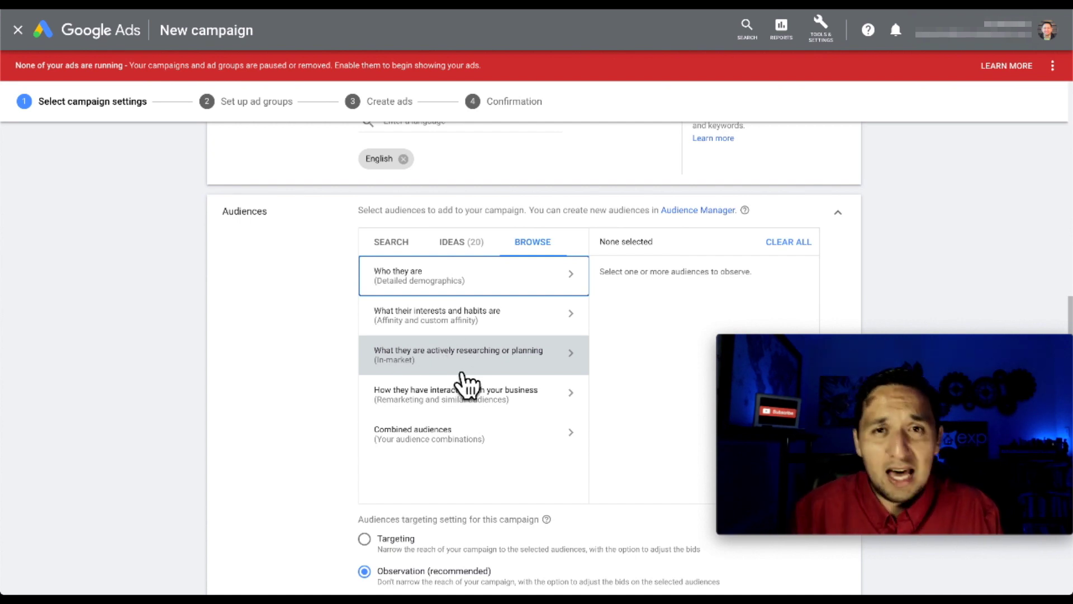
- Add the website visitors audience "Lead Form Option - Test - YT" from the remarketing lists to the campaign
scroll(466, 385, "down", 1)
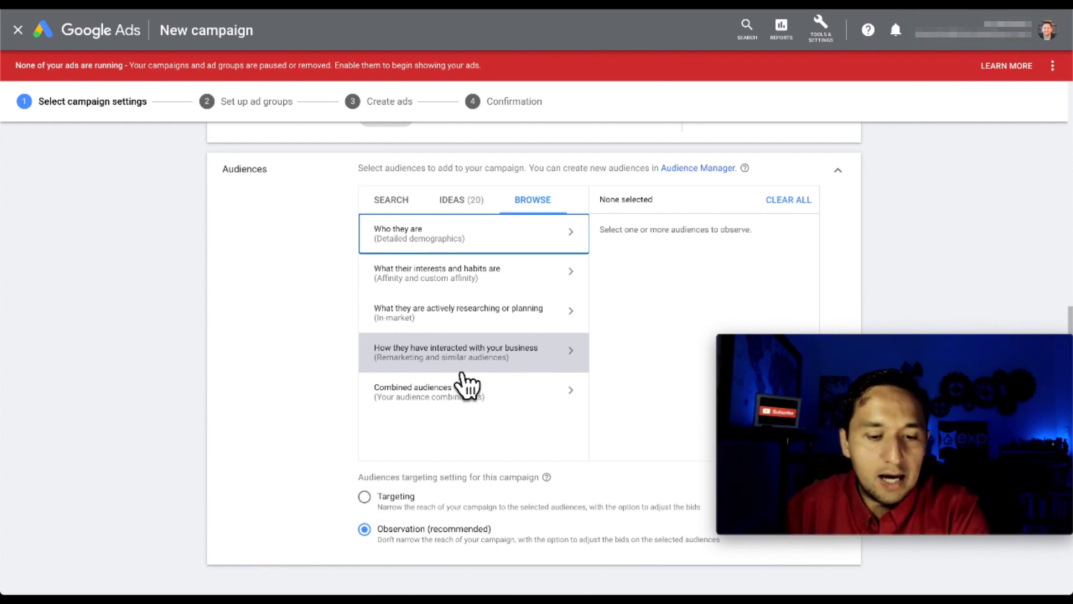
left_click(456, 364)
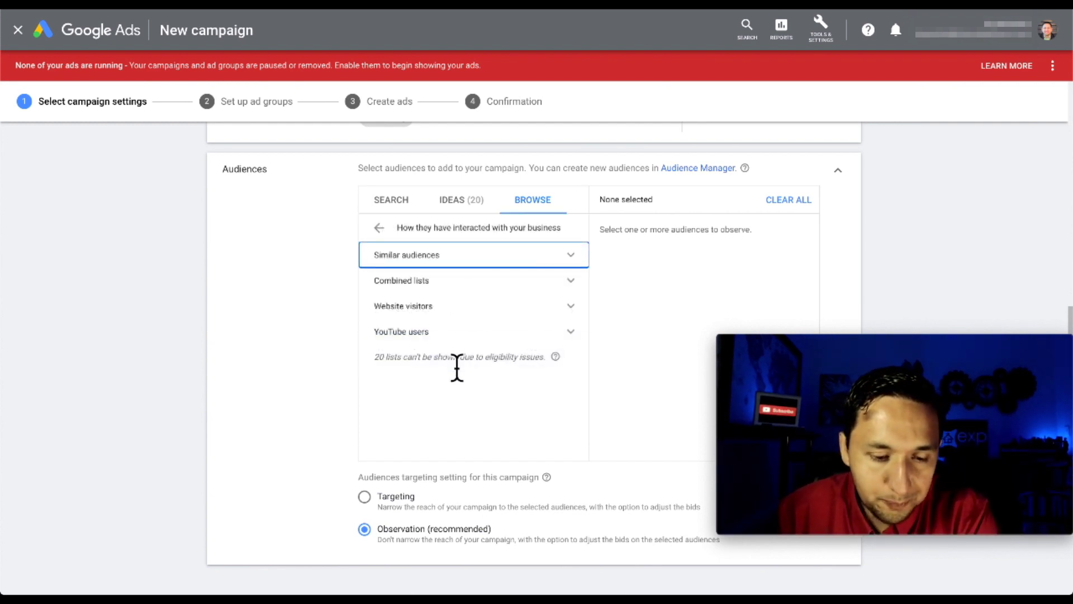
left_click(443, 307)
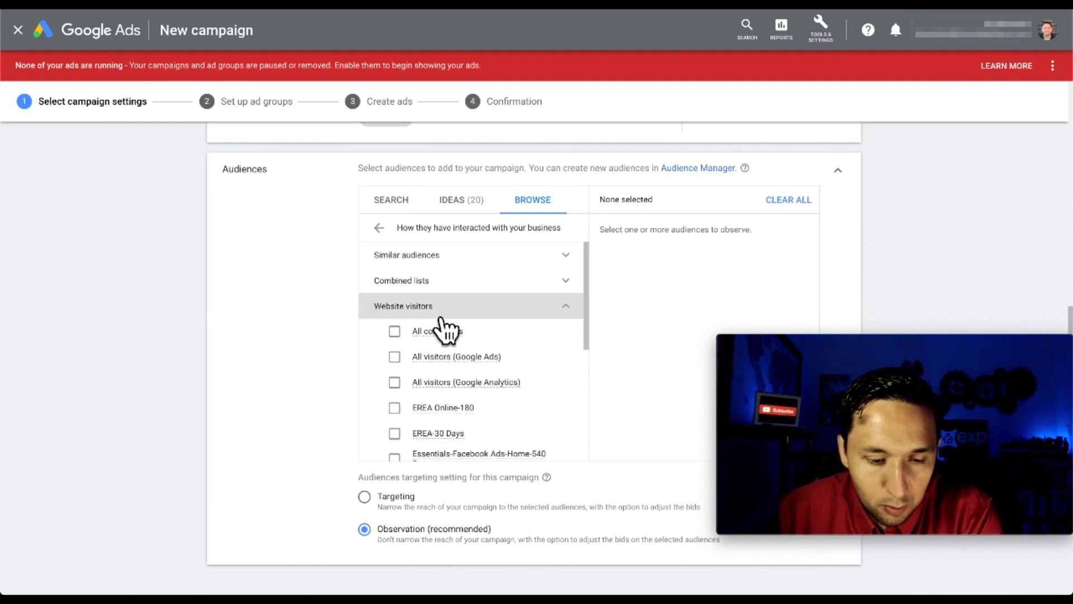
scroll(498, 376, "down", 8)
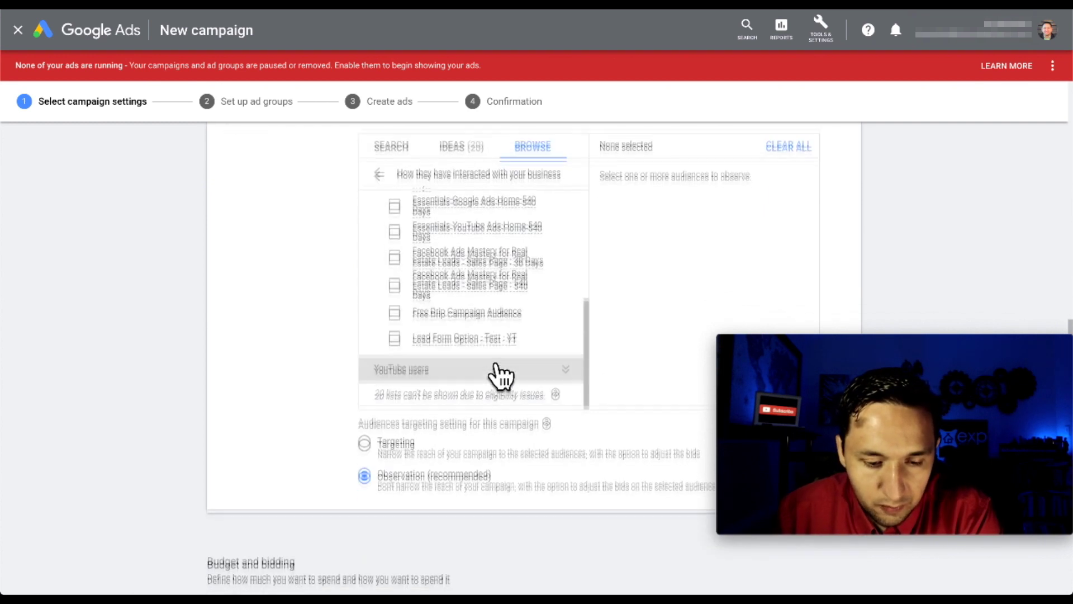
scroll(499, 366, "up", 2)
scroll(495, 361, "down", 1)
left_click(487, 350)
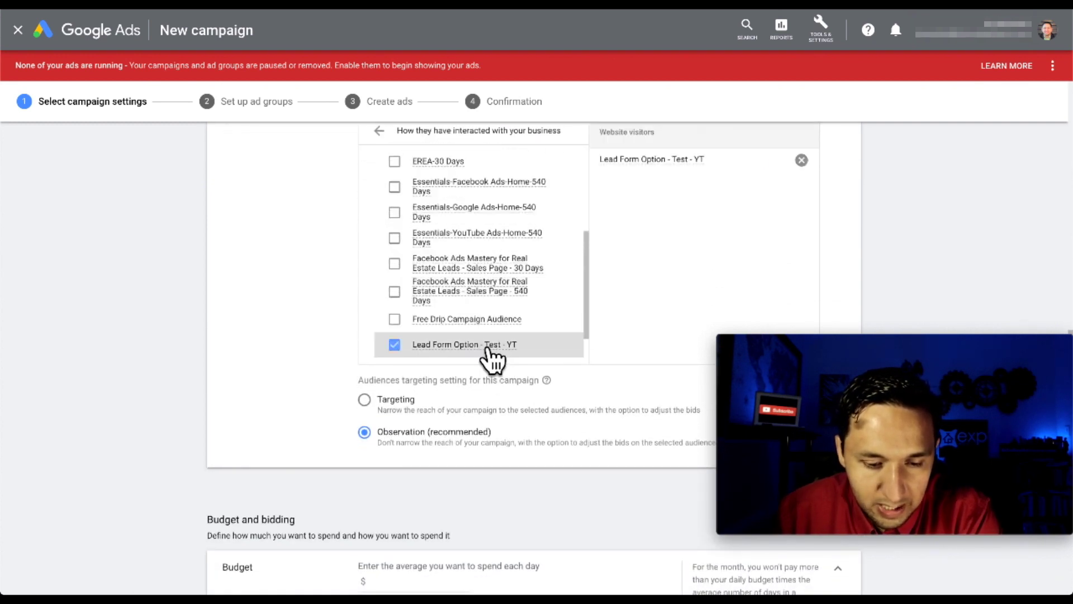
scroll(337, 327, "up", 2)
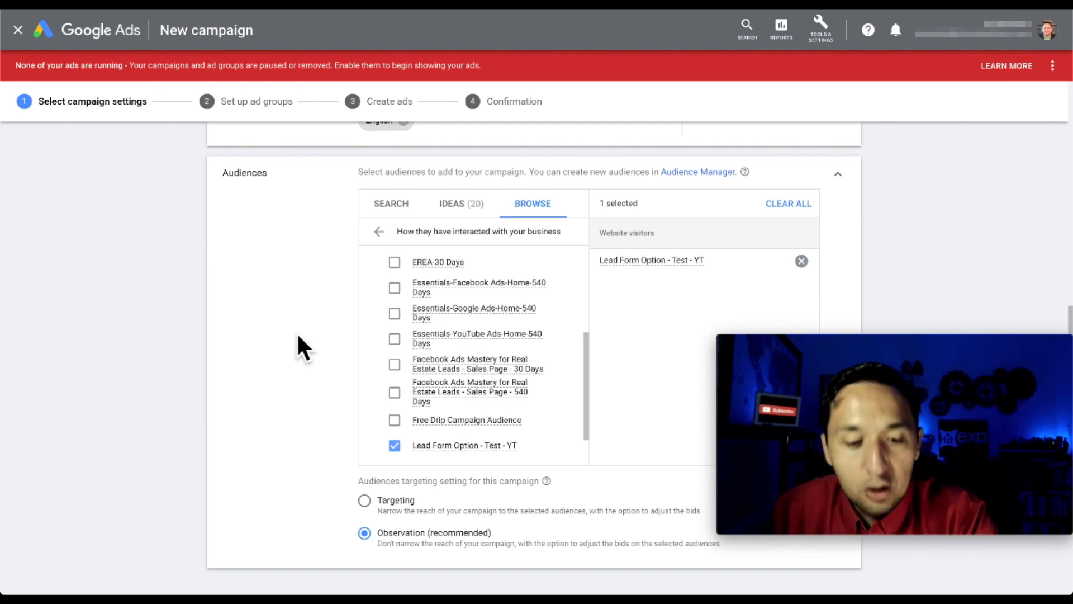
left_click(379, 231)
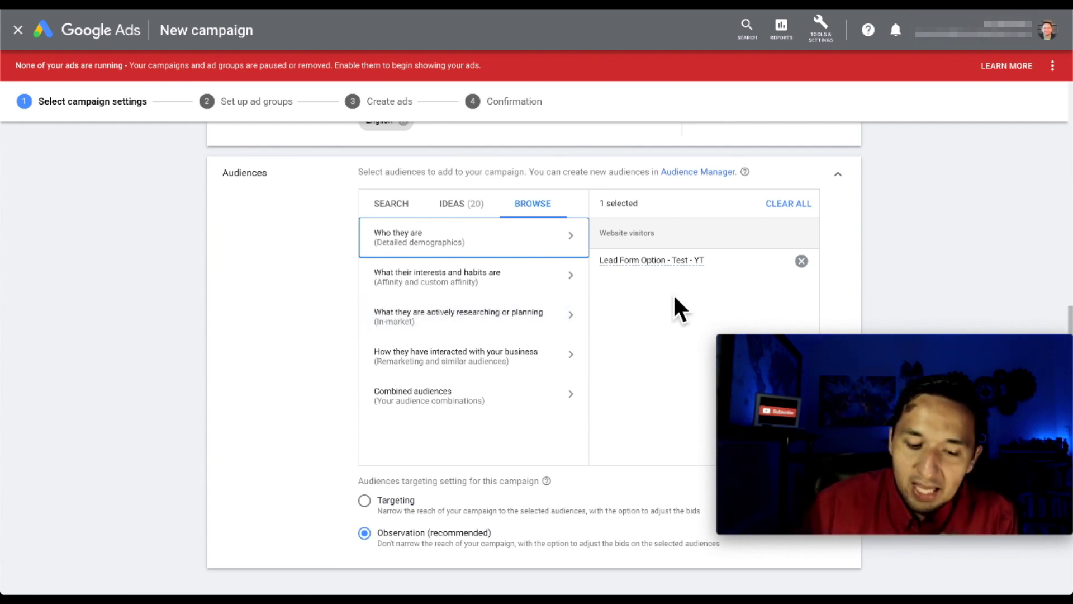
- Set the average daily budget to $50.00 and keep Conversions as the bidding focus
scroll(674, 299, "down", 3)
scroll(674, 299, "down", 2)
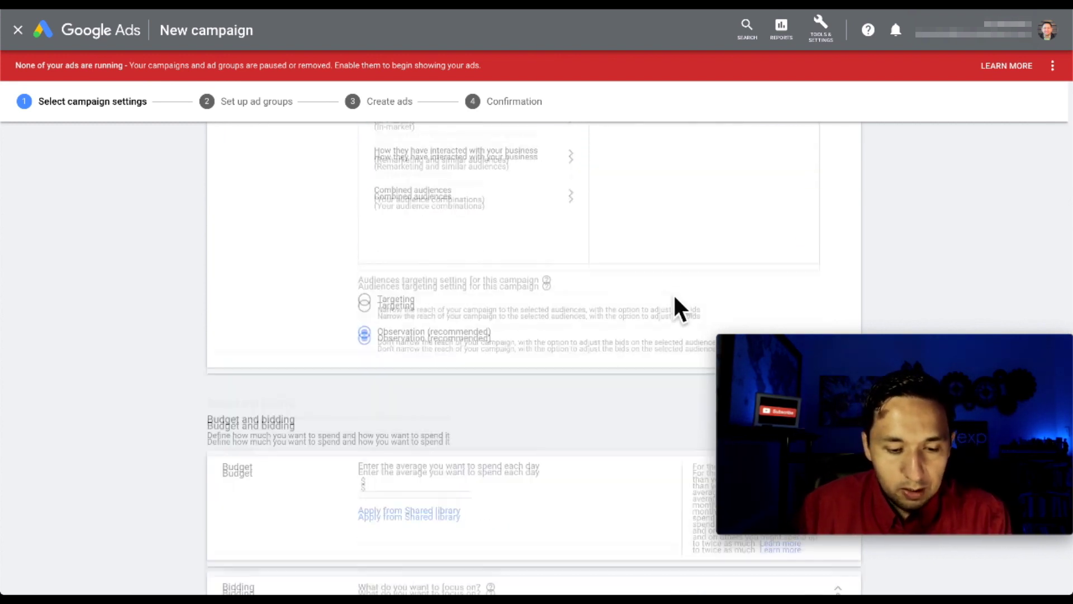
scroll(673, 296, "up", 4)
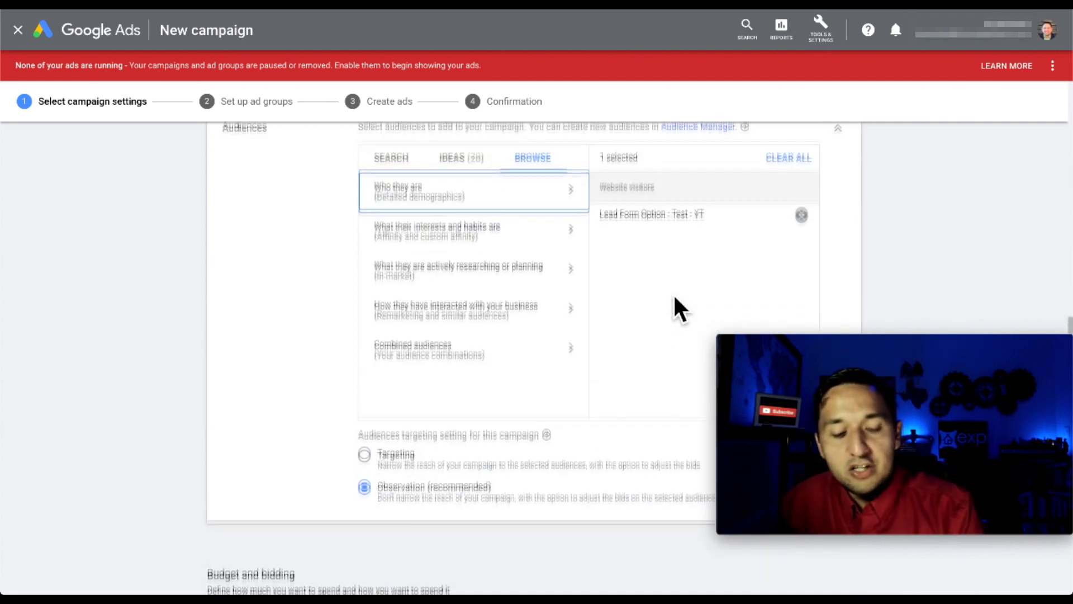
scroll(672, 296, "down", 6)
scroll(675, 306, "down", 2)
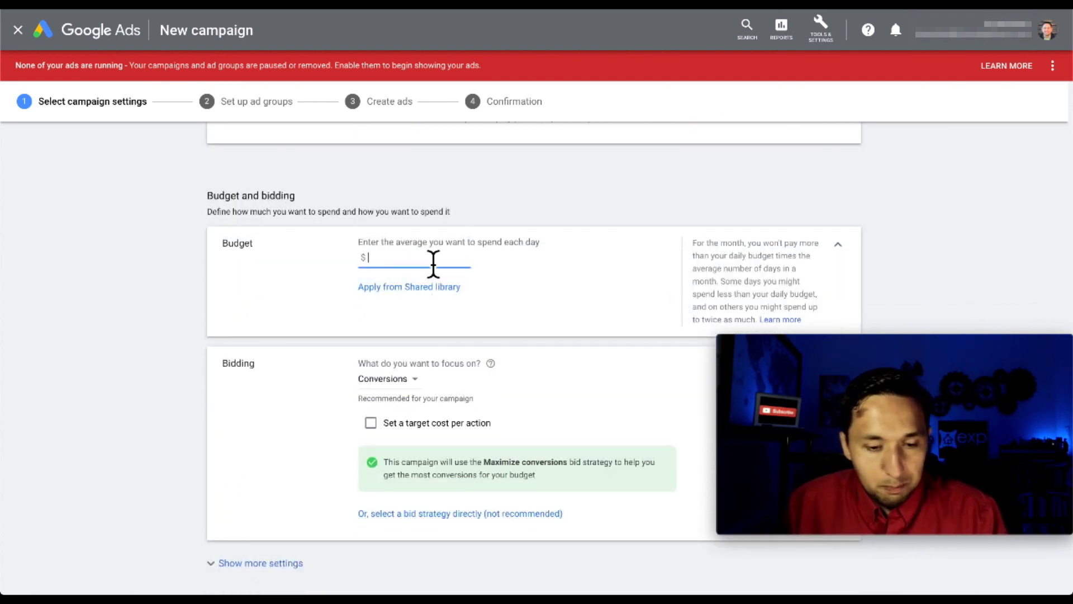
left_click(299, 291)
scroll(298, 291, "down", 1)
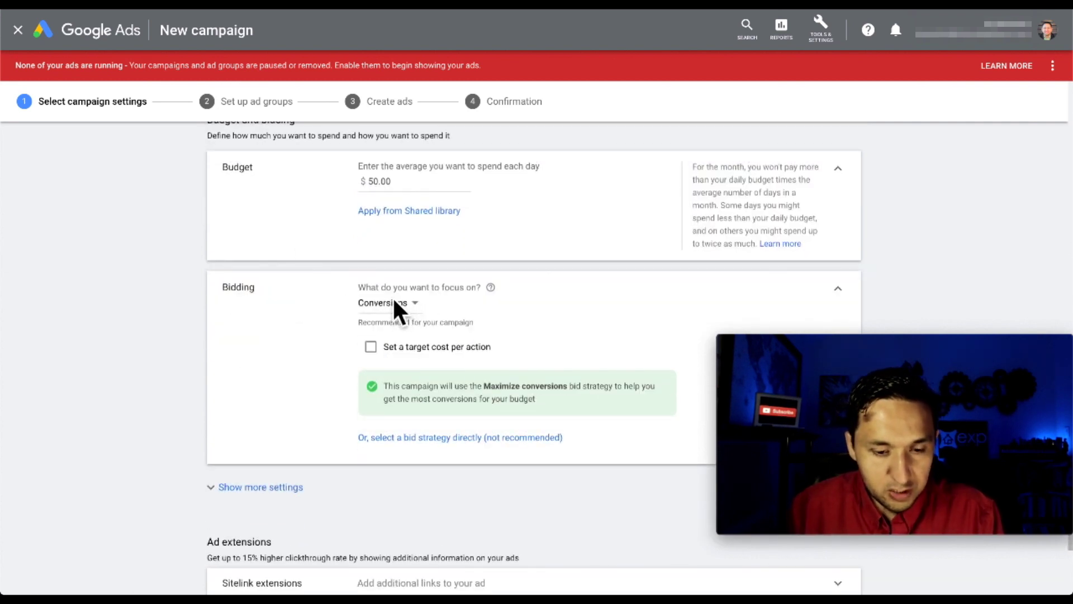
left_click(404, 305)
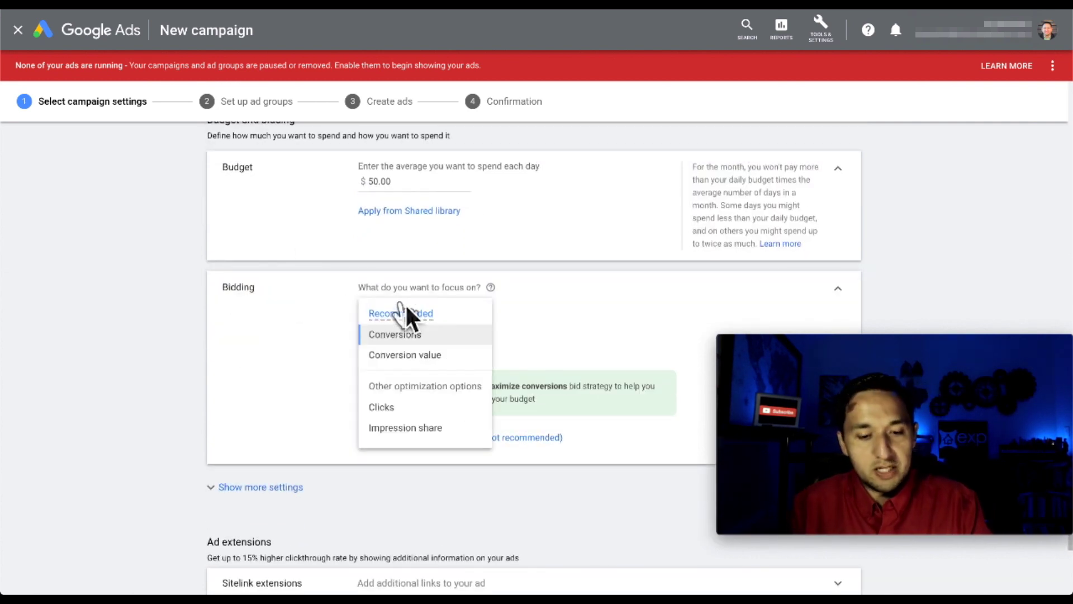
left_click(414, 333)
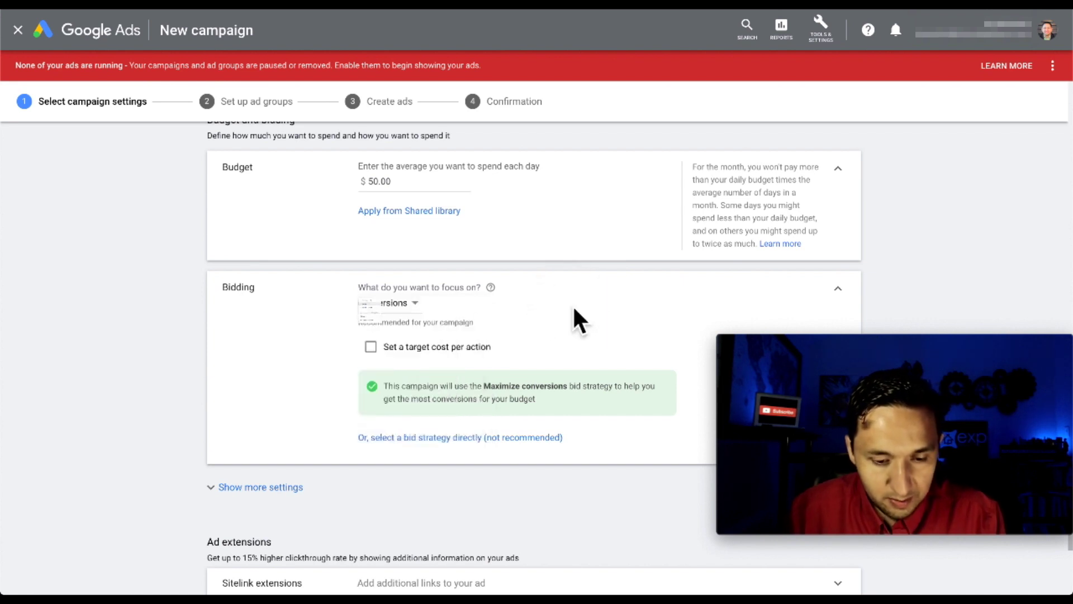
- Choose campaign-specific conversion actions, select only "Submit lead form - Test Lead Form - YT", and save the selection
scroll(573, 306, "down", 1)
scroll(574, 318, "down", 2)
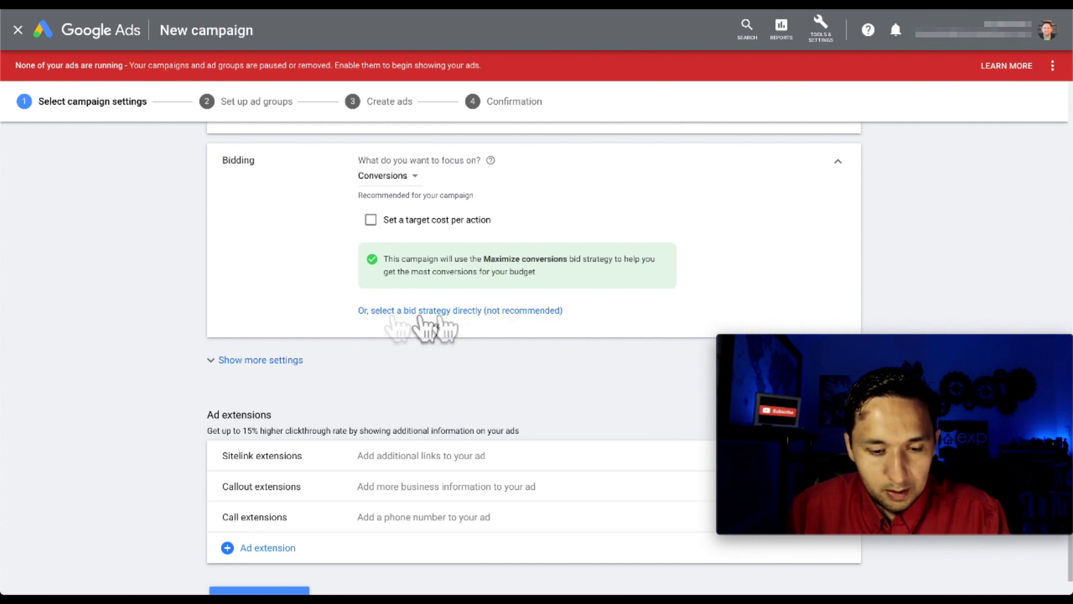
left_click(291, 362)
scroll(512, 429, "down", 1)
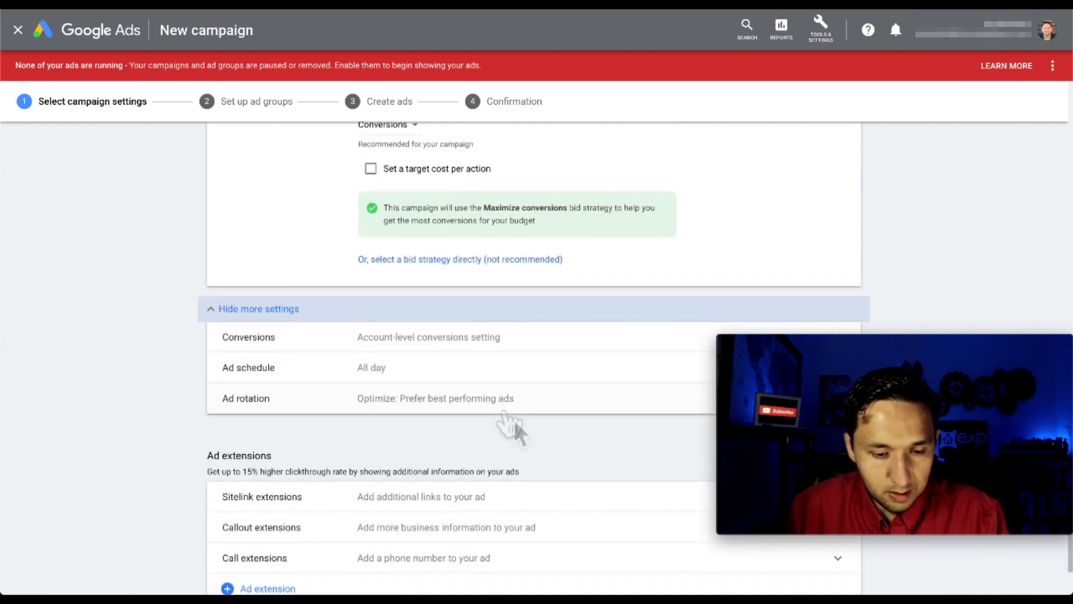
left_click(472, 354)
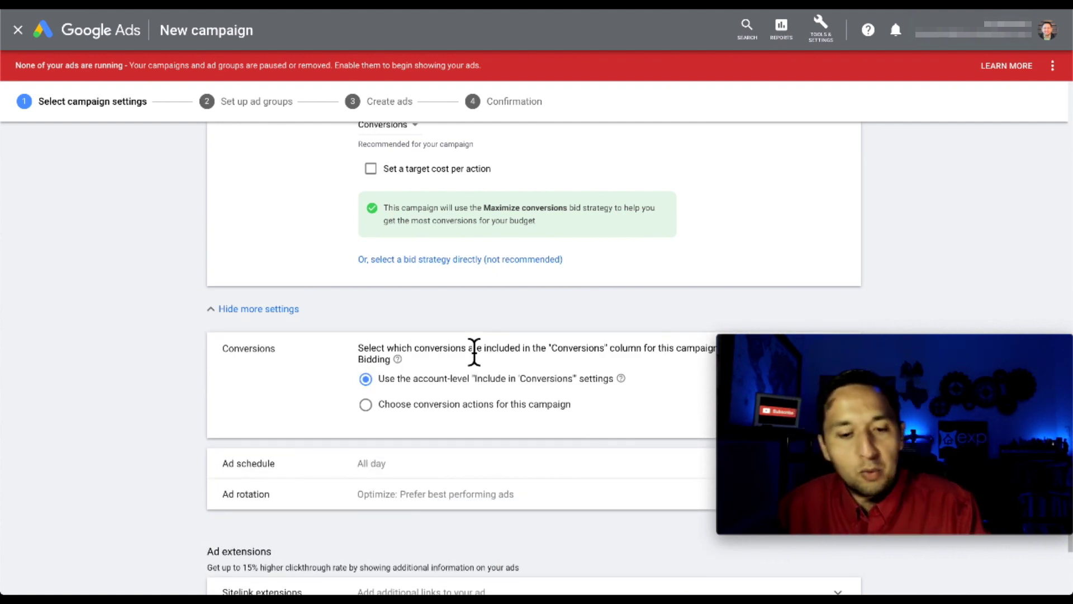
scroll(474, 352, "up", 1)
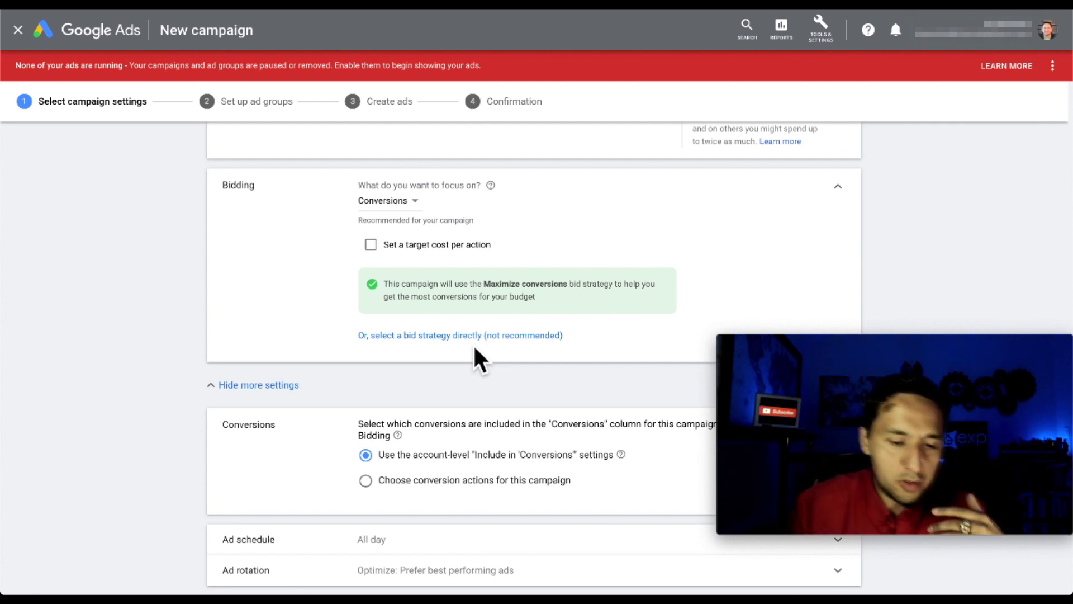
left_click(366, 482)
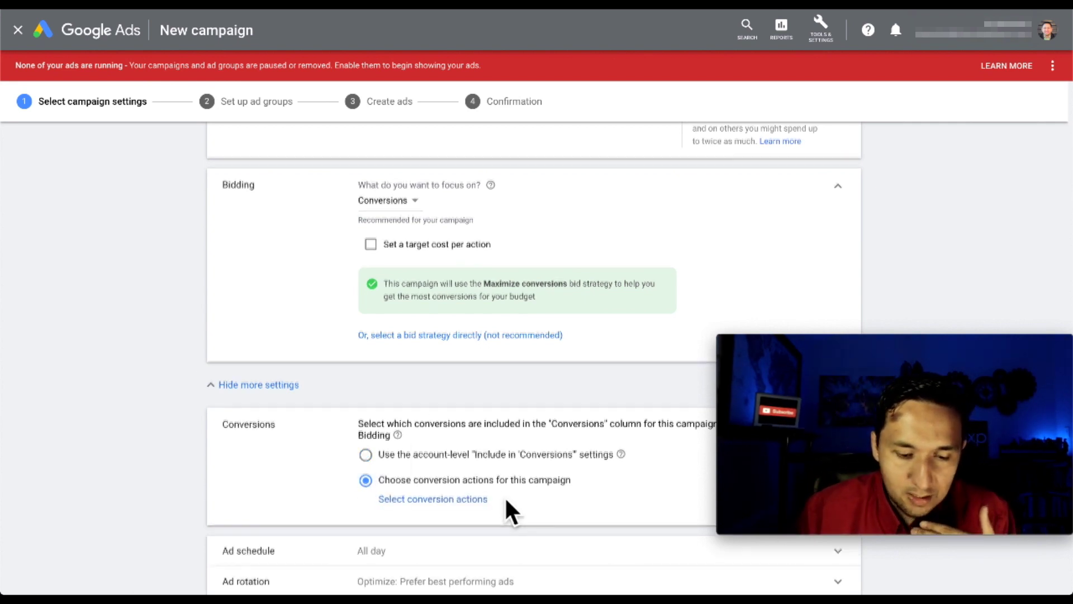
scroll(505, 499, "down", 1)
left_click(464, 455)
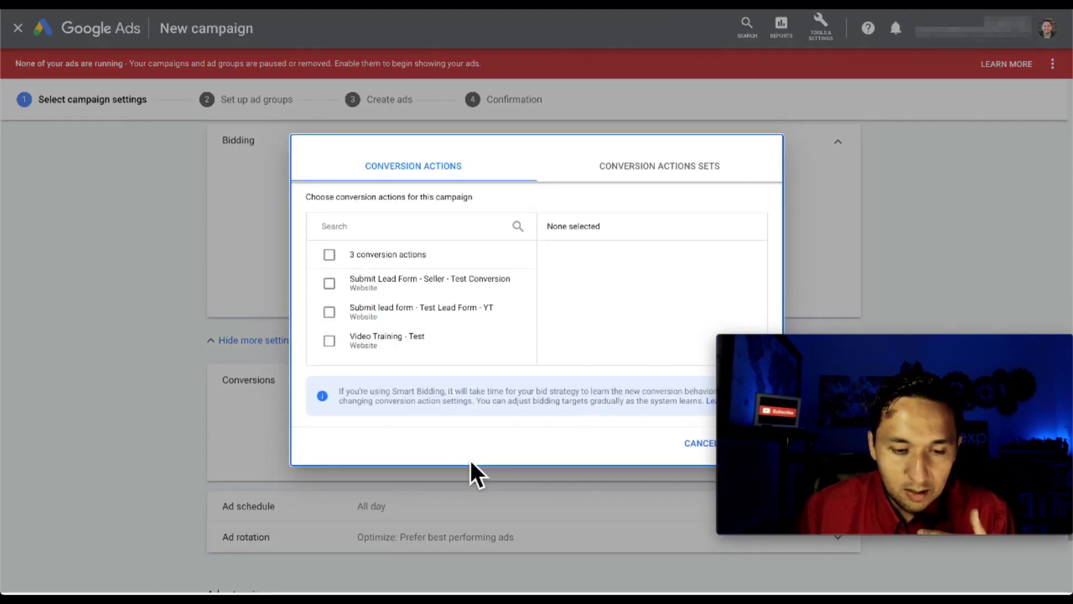
left_click(329, 312)
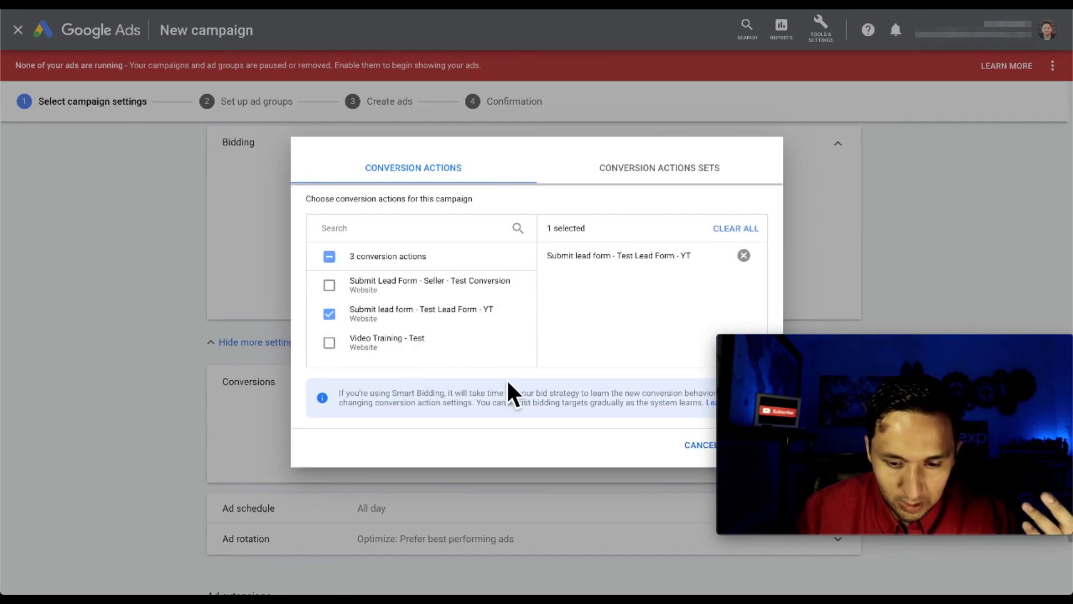
left_click_drag(866, 346, 864, 232)
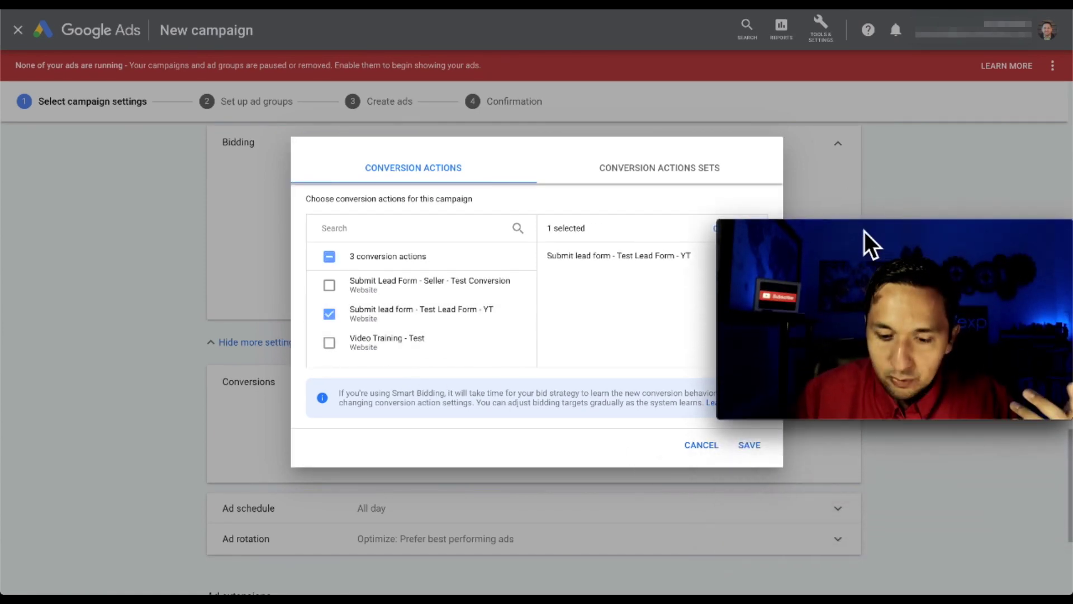
left_click(749, 446)
- Look through the existing sitelinks and the additional ad extension types, and save the campaign settings to continue to the ad groups
scroll(369, 335, "up", 2)
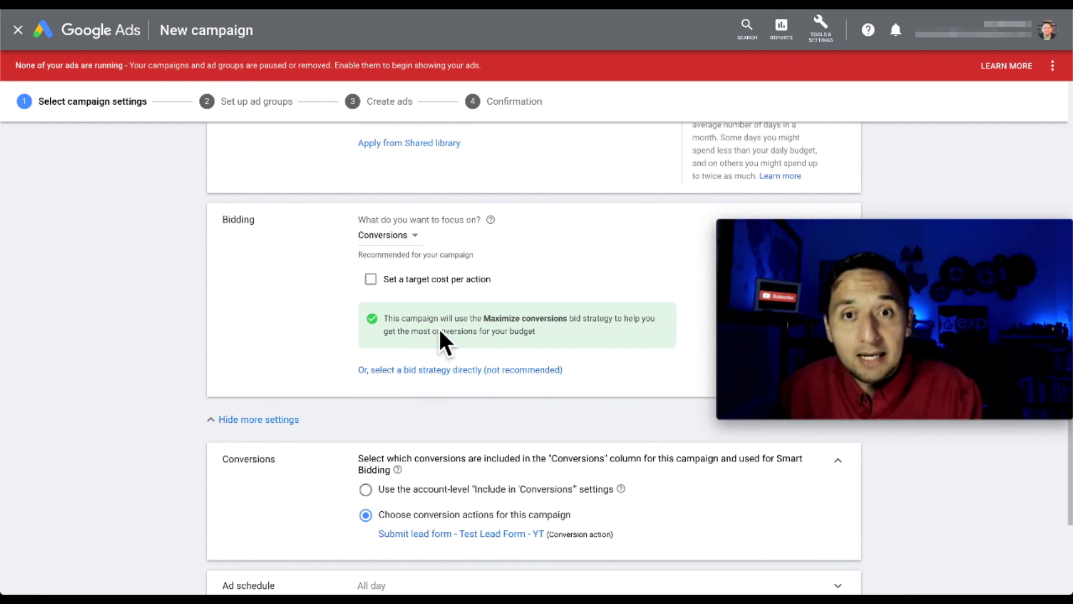
scroll(438, 326, "down", 3)
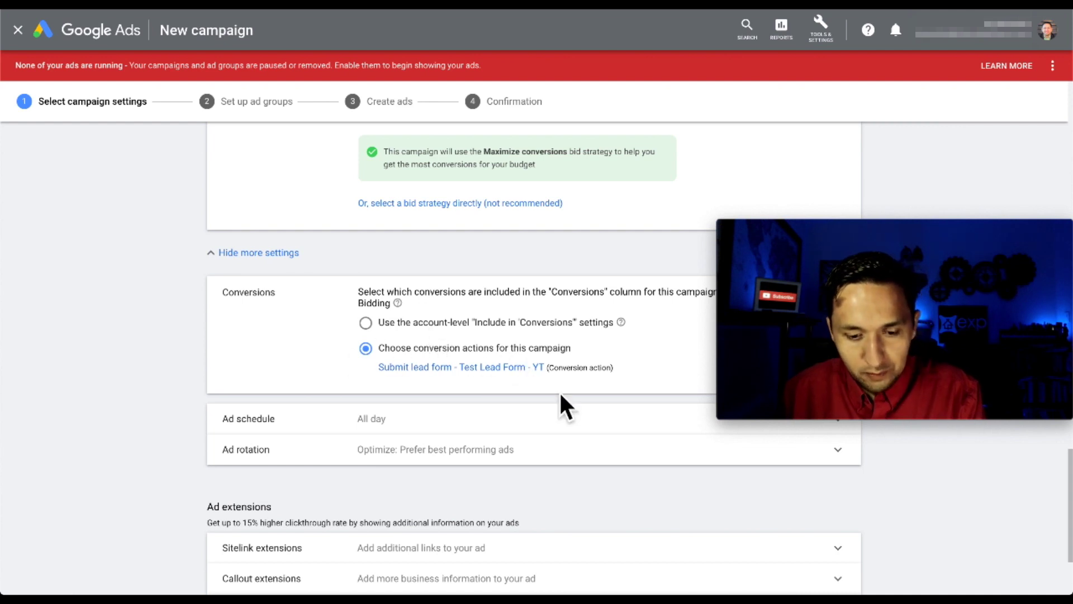
scroll(560, 395, "down", 3)
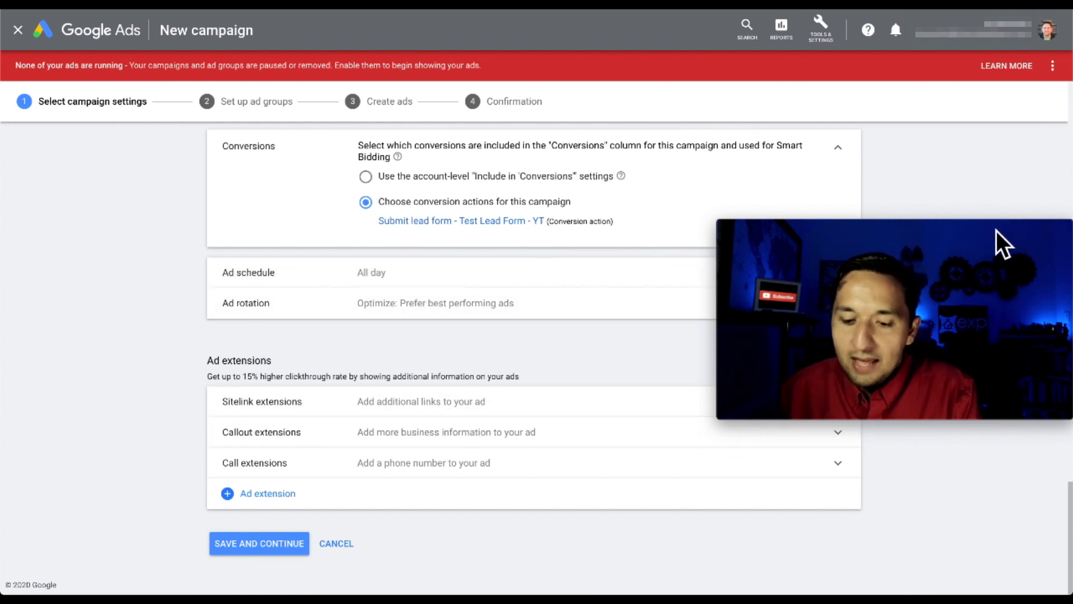
left_click_drag(996, 231, 1001, 190)
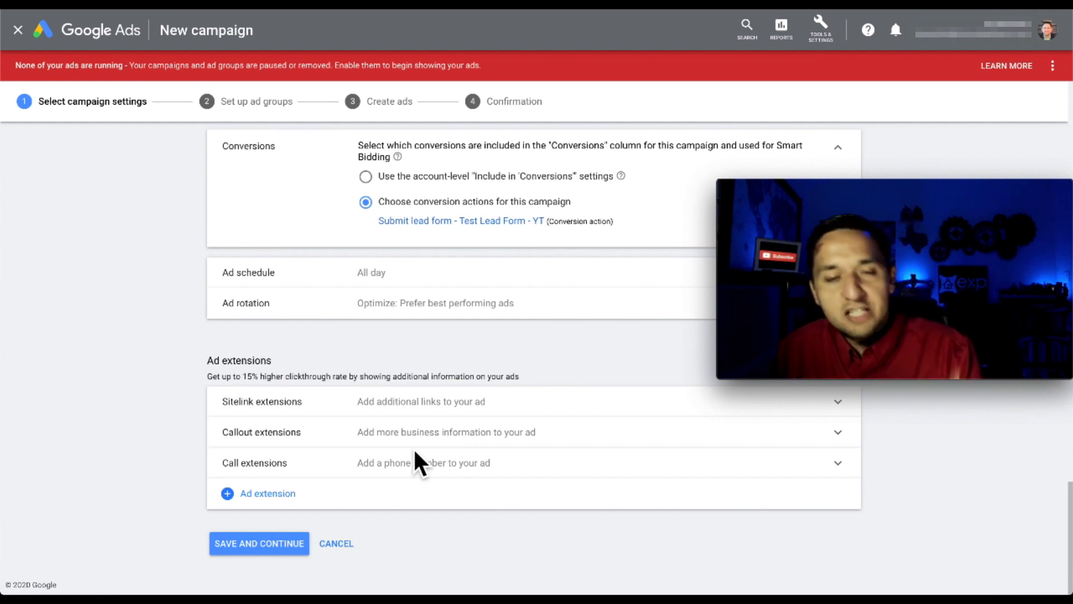
left_click(603, 404)
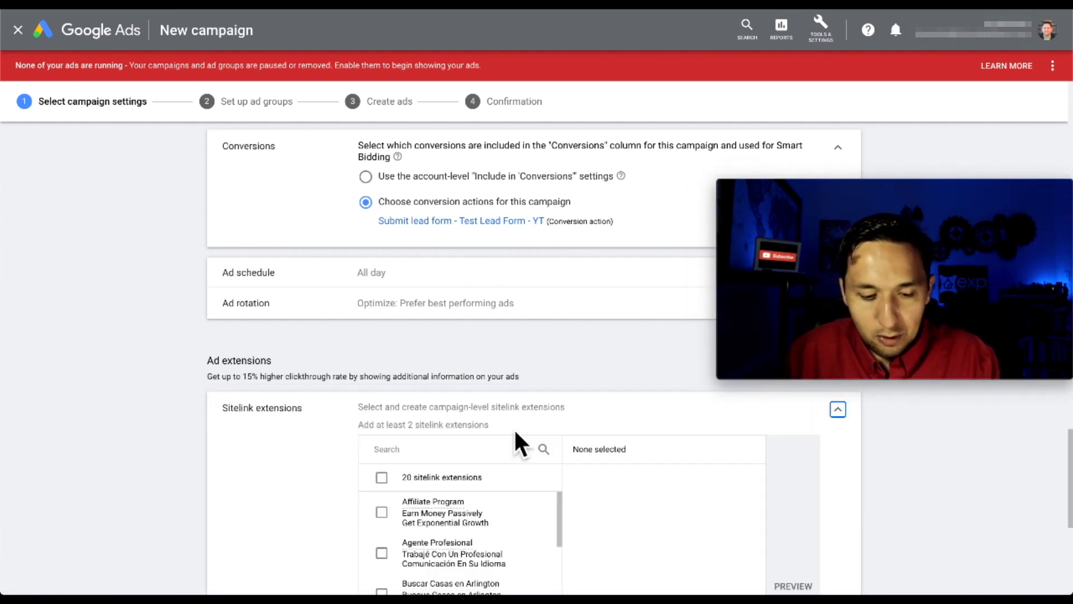
scroll(515, 436, "down", 5)
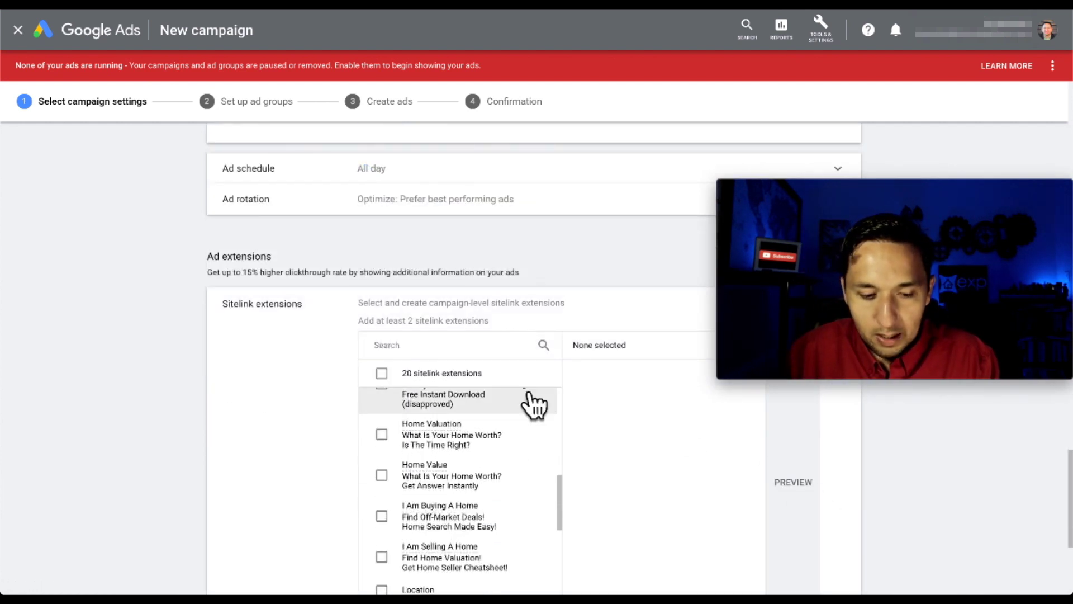
scroll(532, 403, "down", 6)
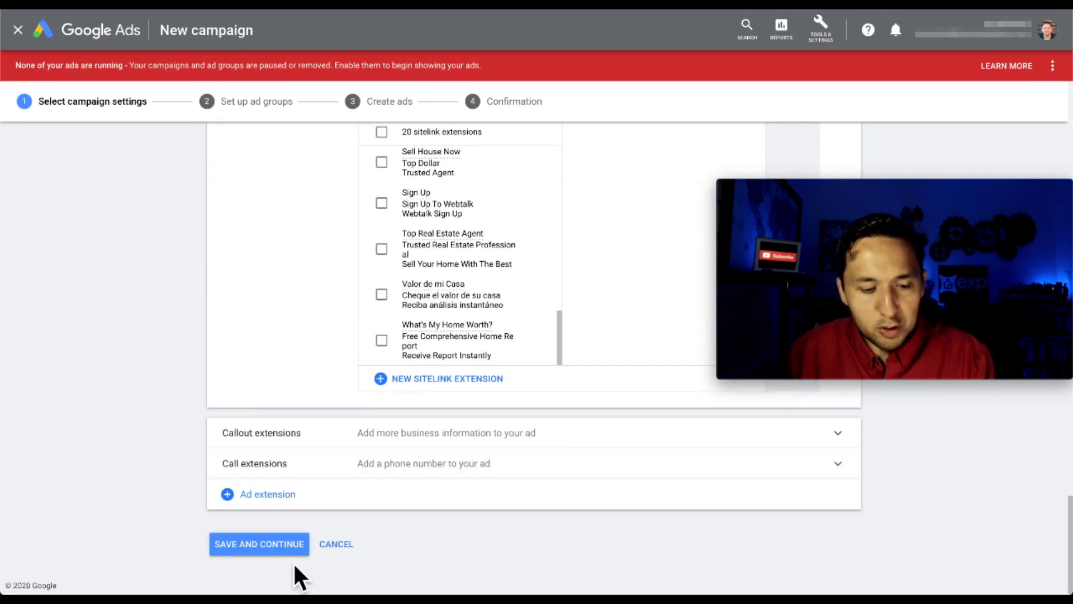
left_click(272, 494)
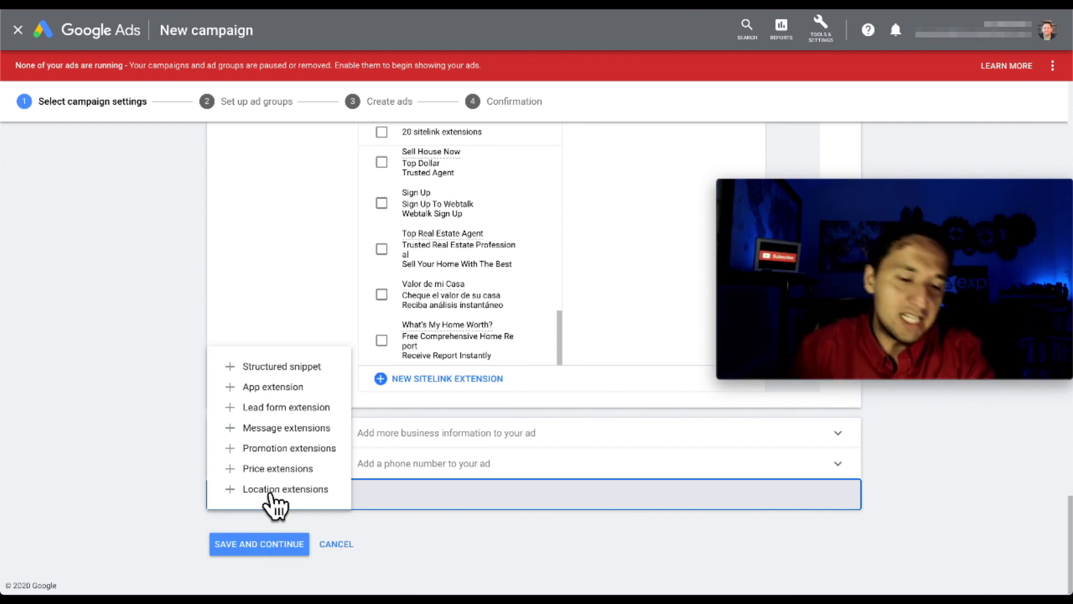
left_click(172, 508)
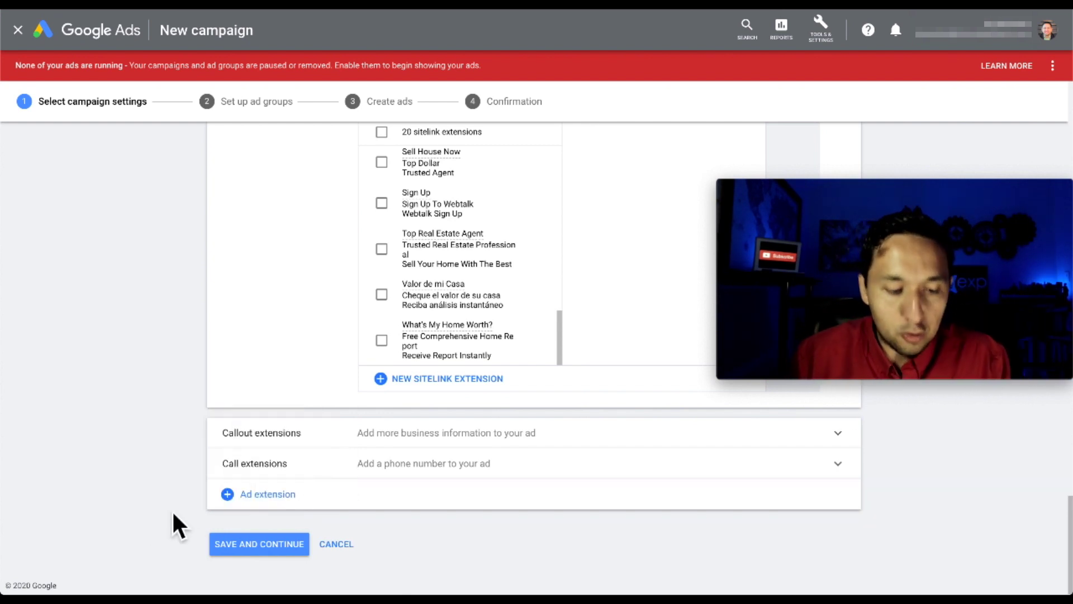
left_click(259, 550)
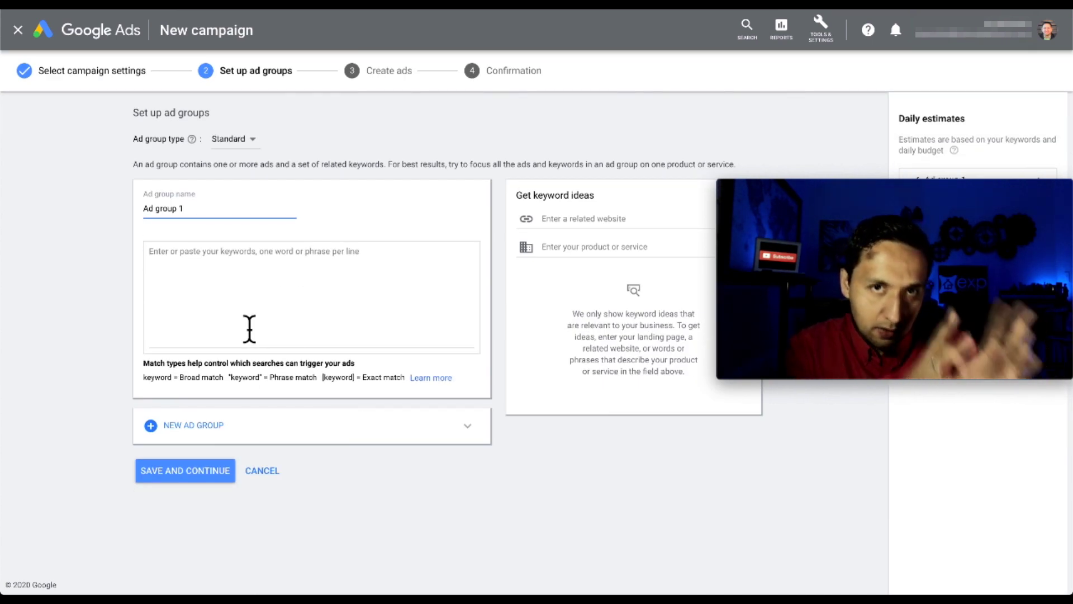
left_click(595, 248)
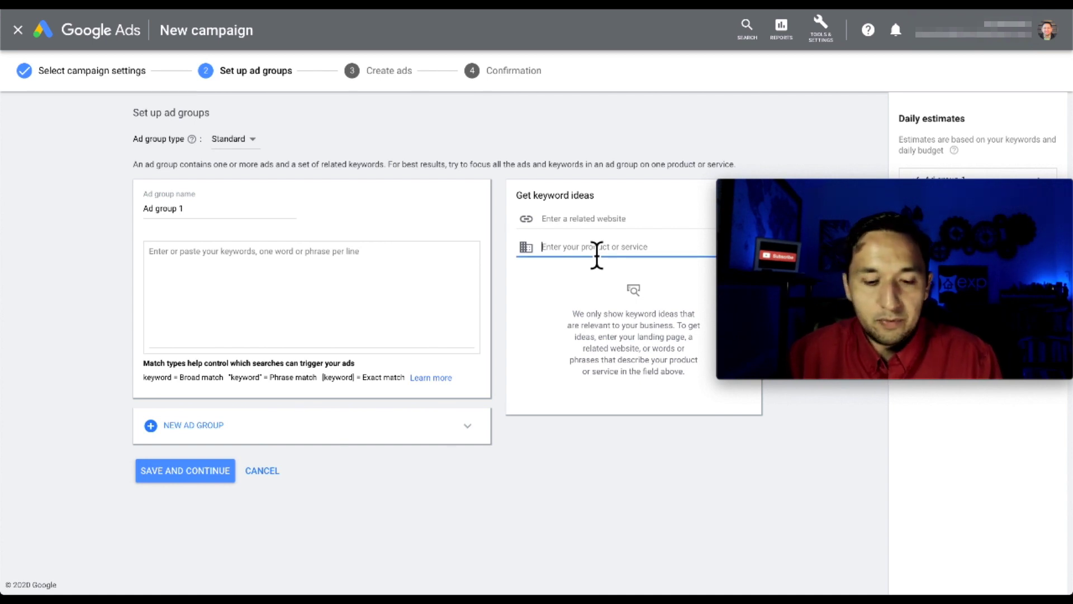
left_click(359, 274)
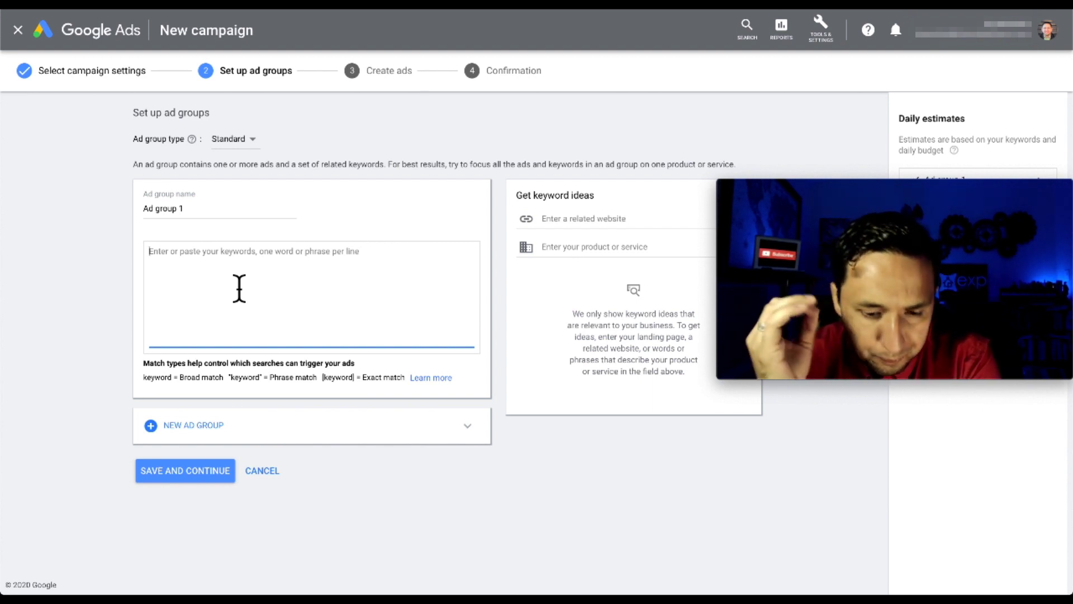
left_click(575, 248)
type("real estate")
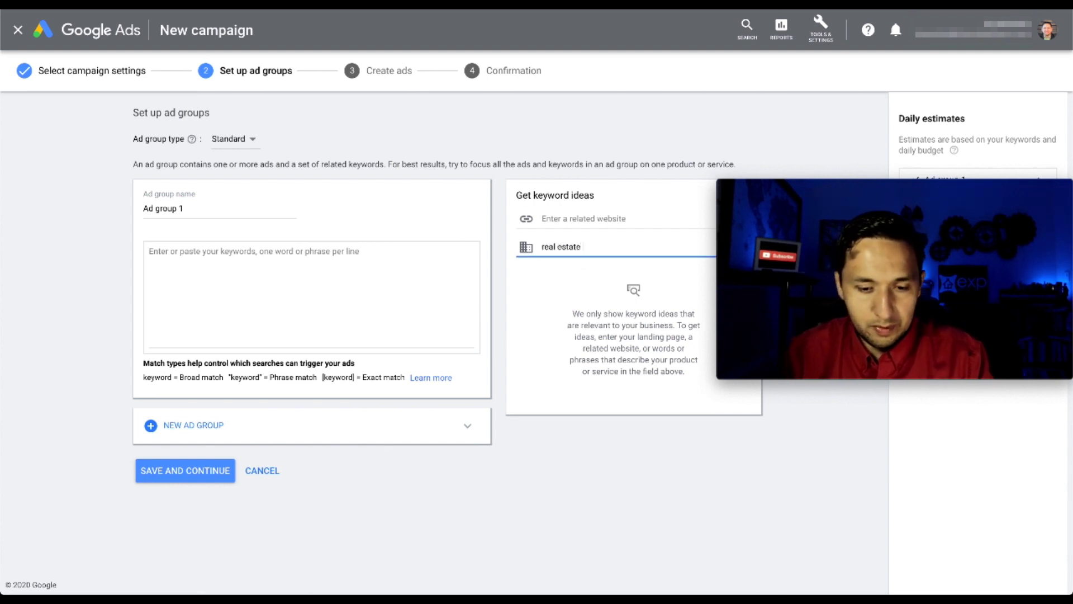
key("BackSpace")
key("BackSpace")
key("BackSpace")
key("BackSpace")
key("BackSpace")
key("BackSpace")
key("BackSpace")
key("BackSpace")
key("BackSpace")
key("BackSpace")
key("BackSpace")
key("BackSpace")
- Get keyword ideas for the product or service "buy a house" and look through the suggestions
type("buy")
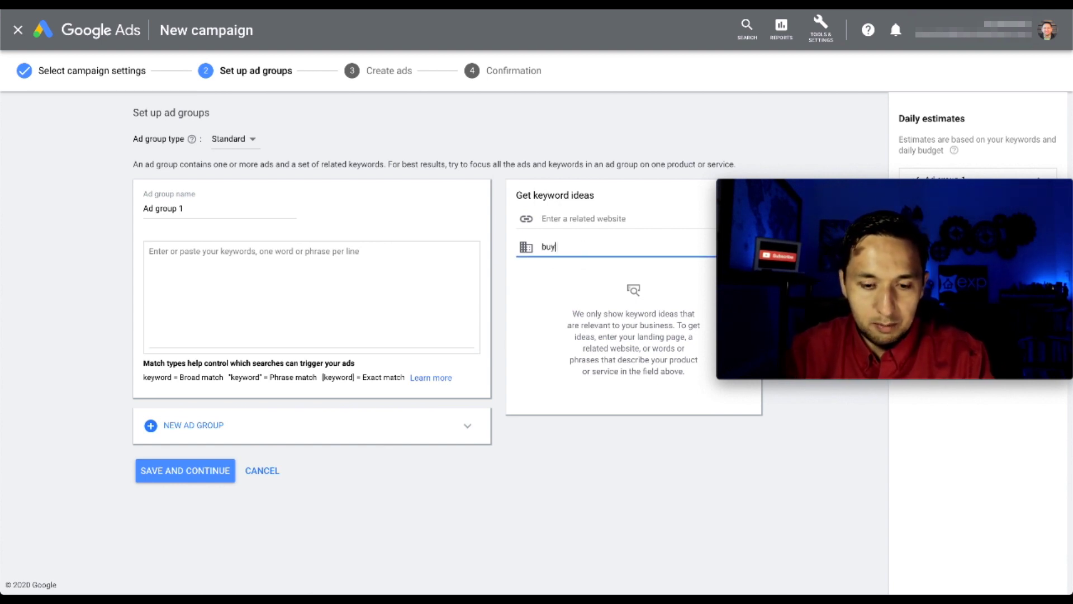
type(" a house")
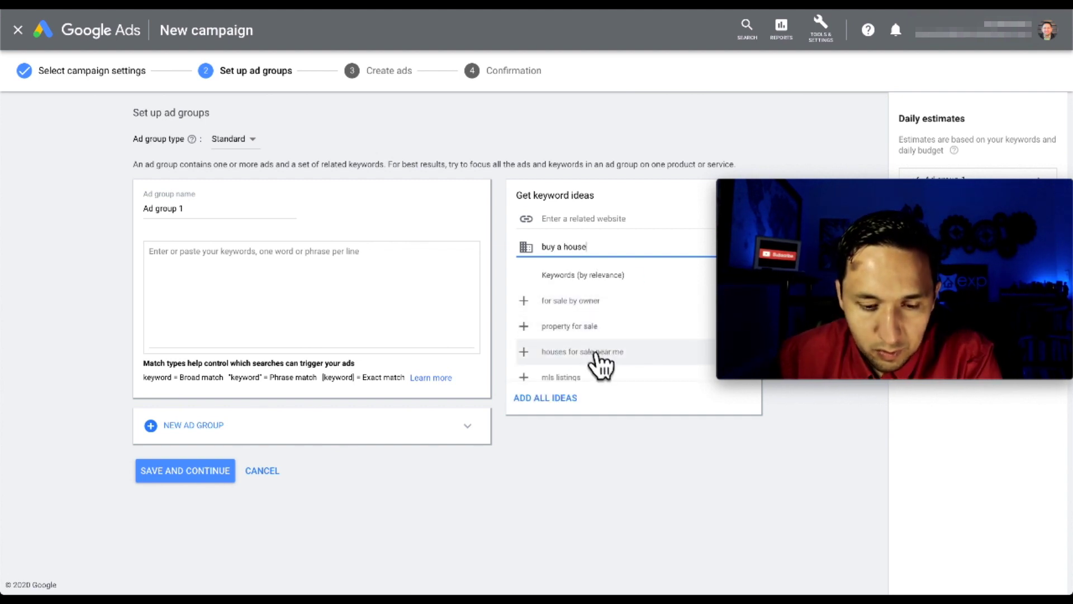
scroll(600, 366, "down", 3)
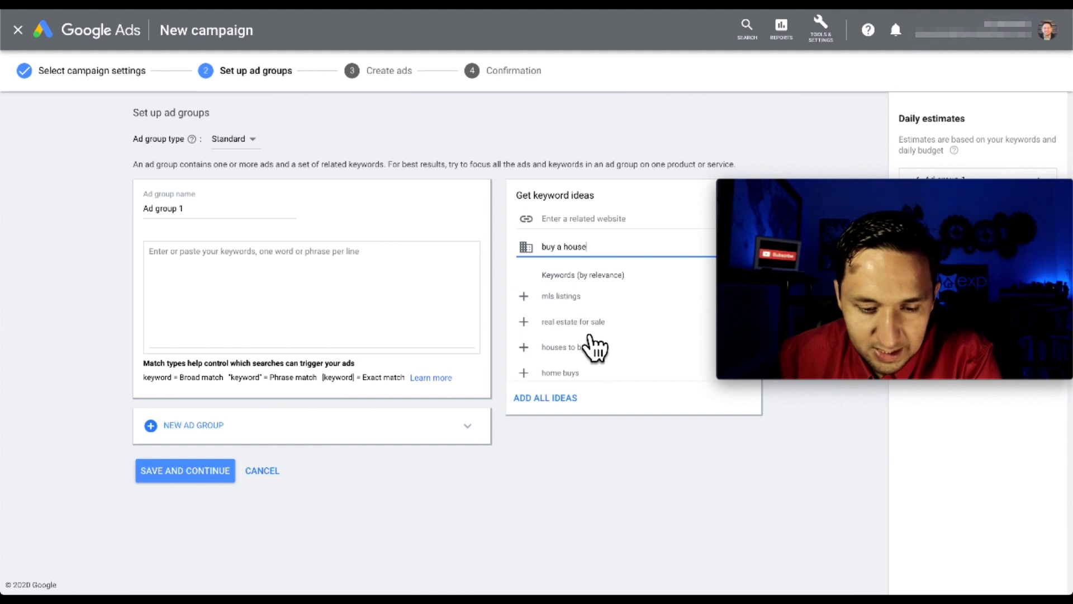
scroll(595, 348, "down", 5)
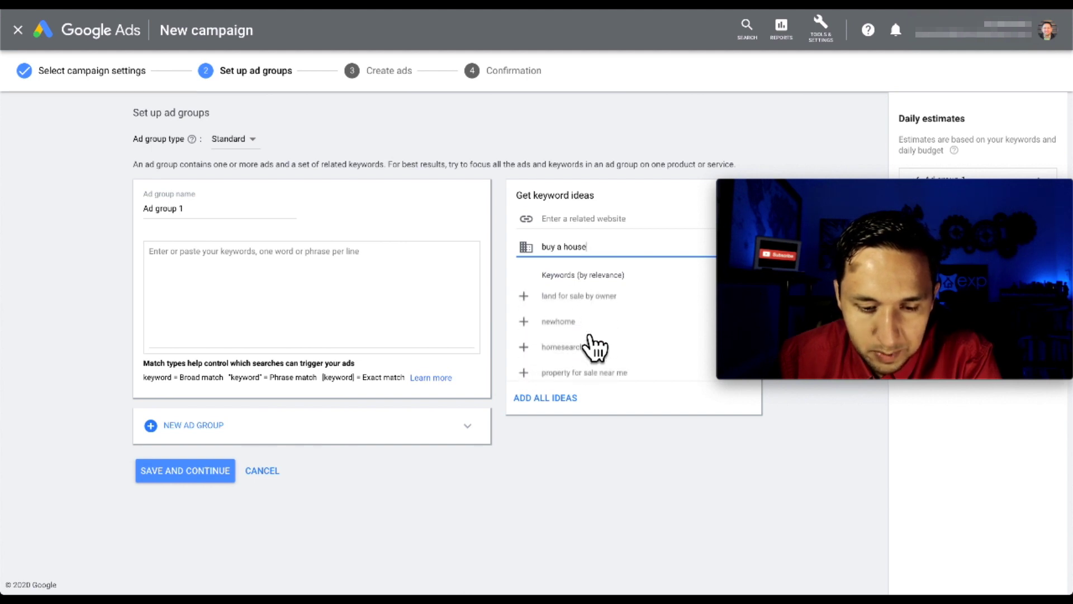
scroll(593, 346, "down", 3)
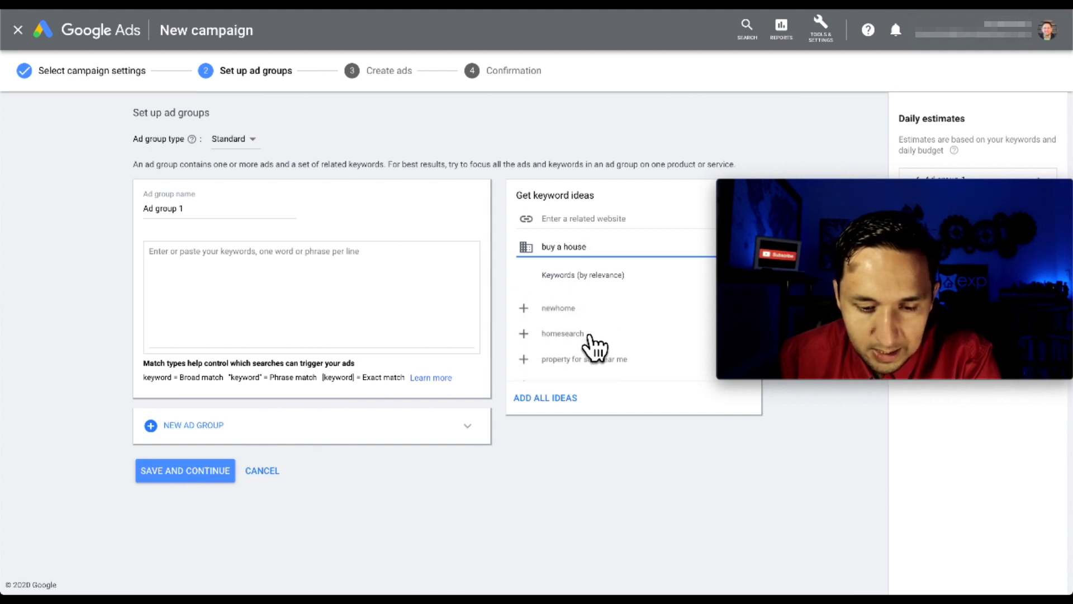
- Replace the product or service with "best real estate agent" to get new keyword ideas
triple_click(555, 257)
type("best real es")
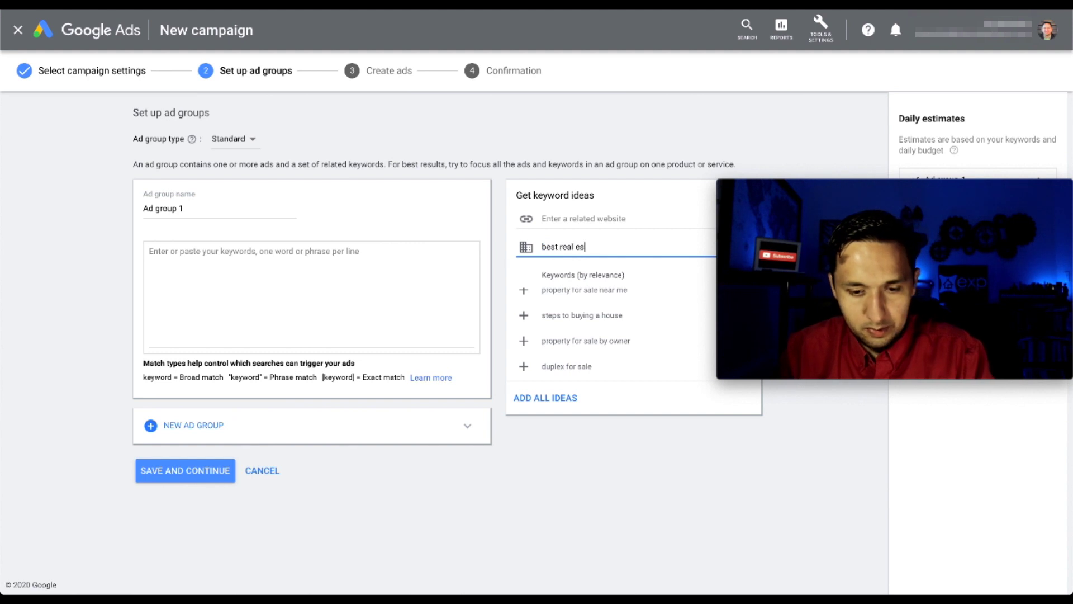
type("tate agent")
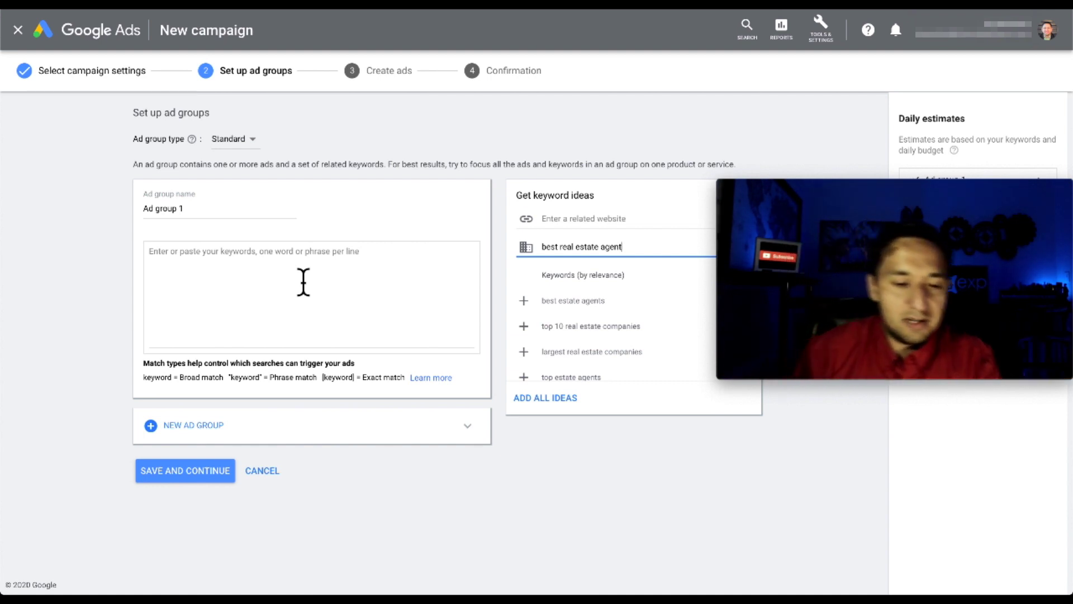
- Check the broad match notation and enter real estate agent as a broad match keyword for Ad group 1
left_click(305, 318)
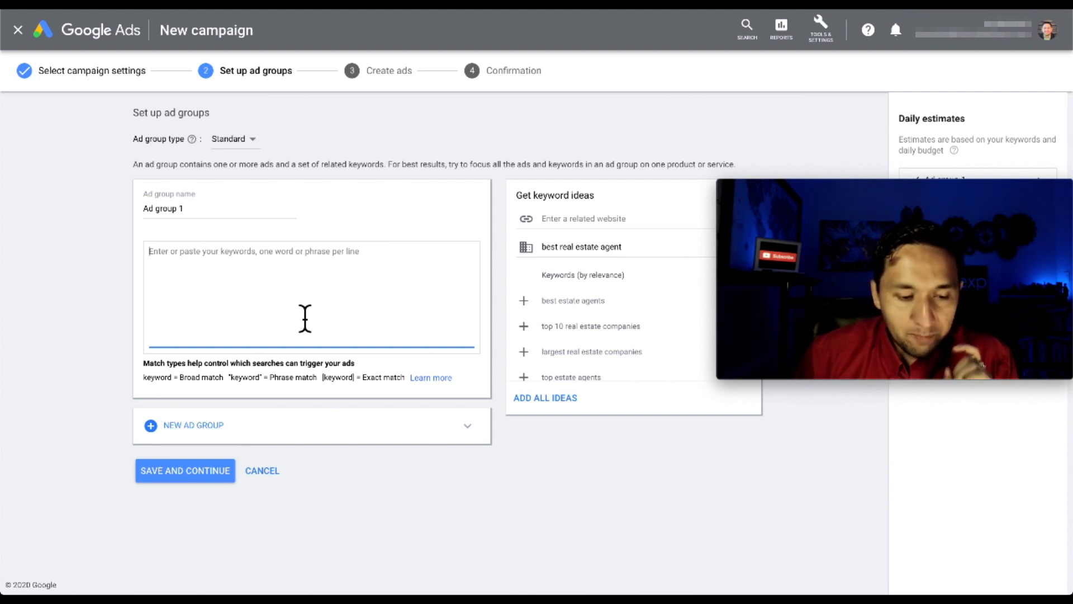
left_click_drag(143, 378, 223, 380)
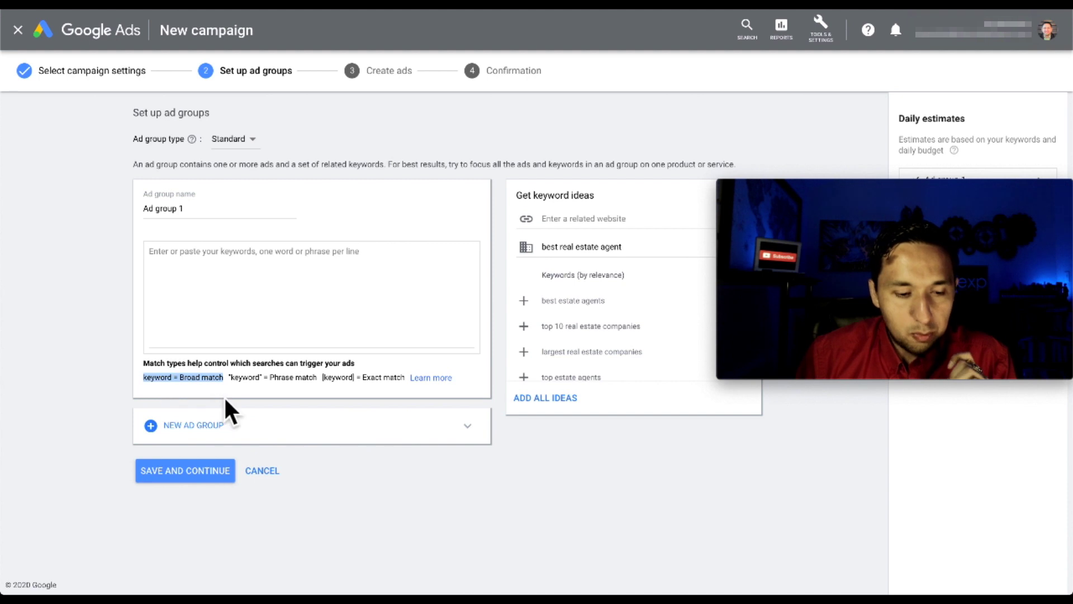
left_click(204, 384)
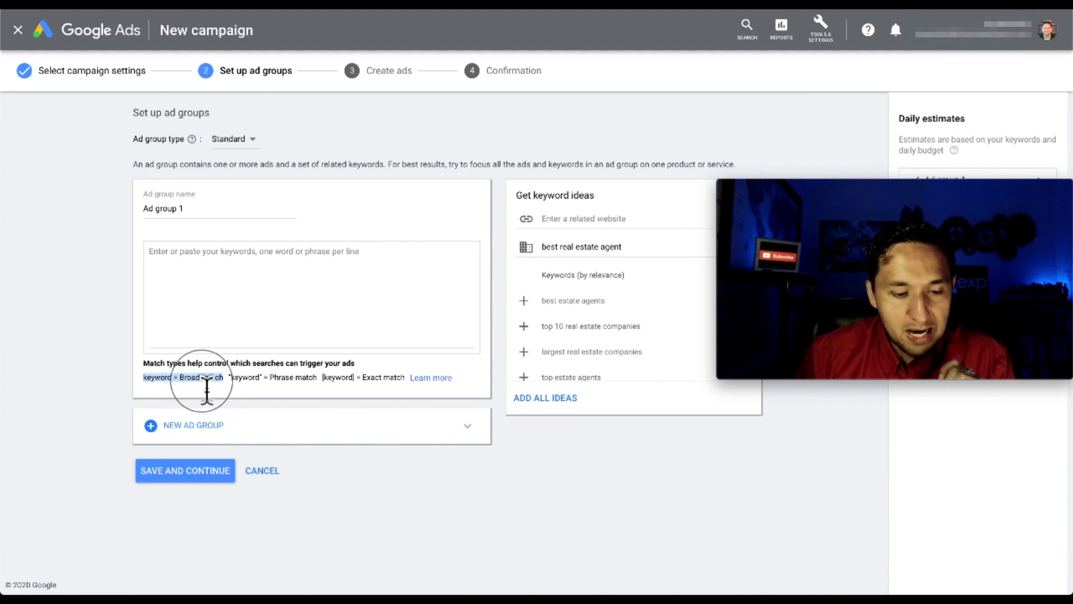
left_click(176, 310)
type("real est")
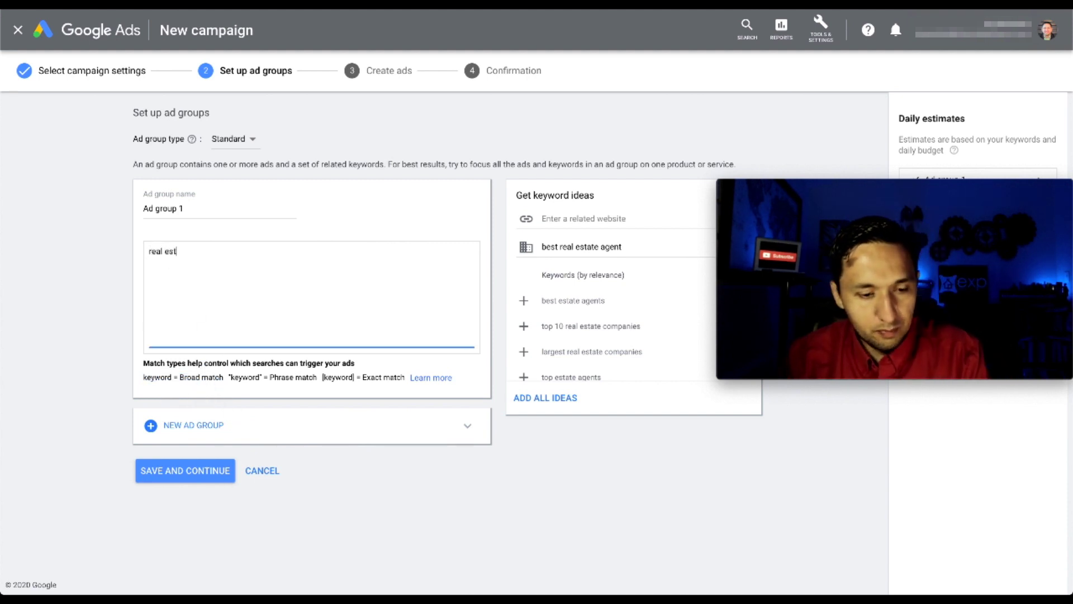
type("ate agent")
key("Return")
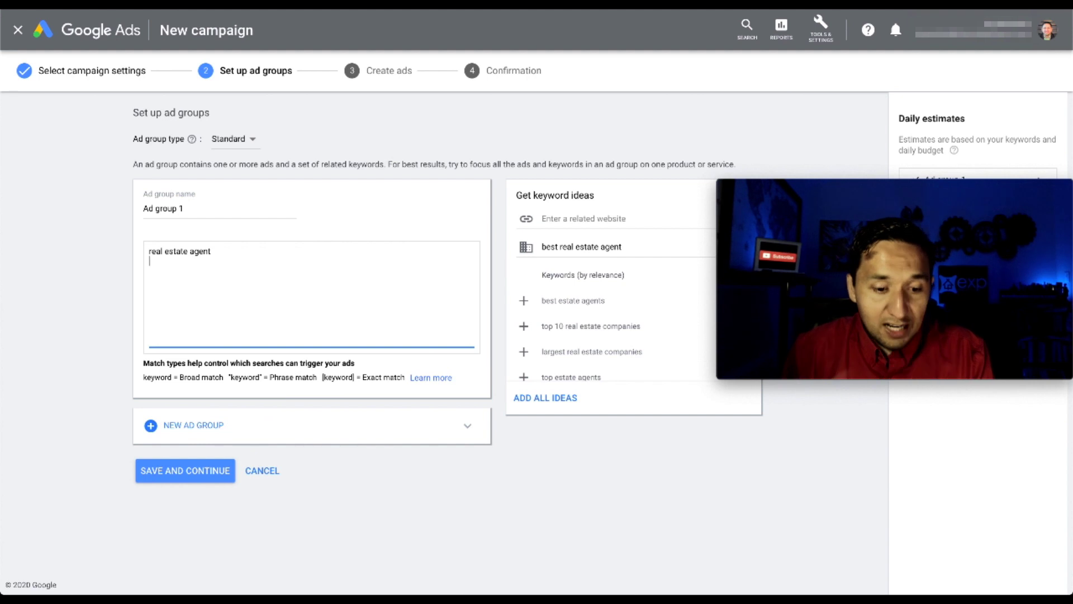
- Add the phrase match keyword "real estate agent" and the exact match keyword [real estate agent], and save the ad group
type("\"re")
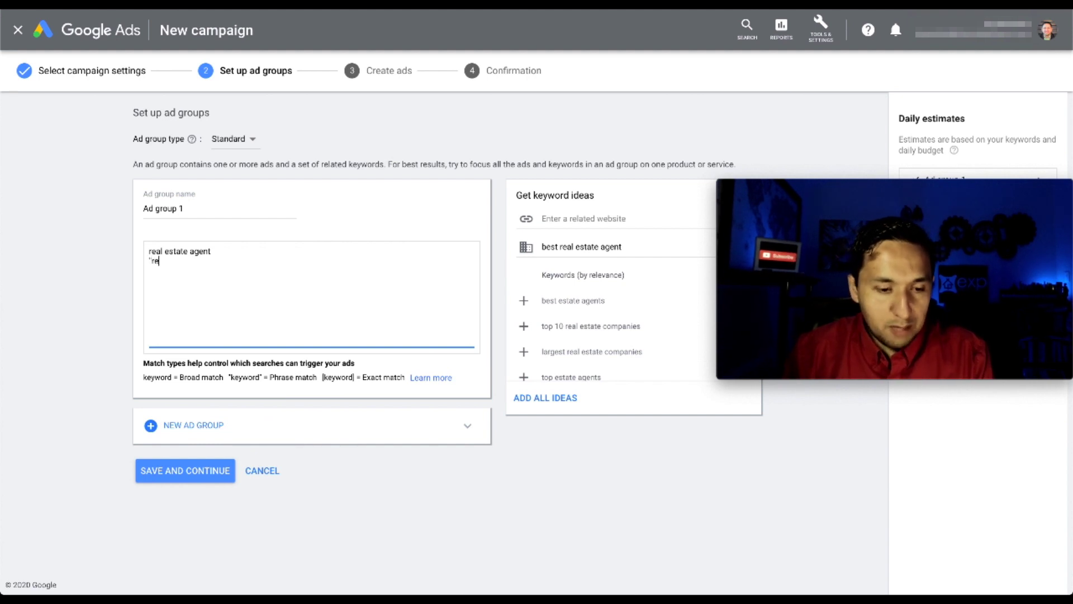
type("al estate agent\"")
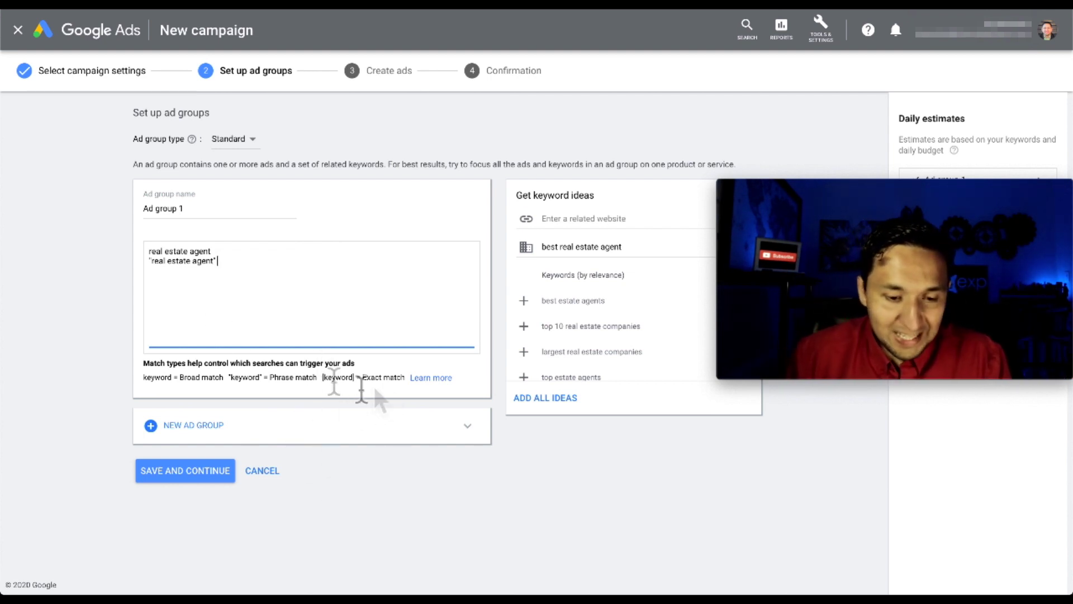
left_click(168, 296)
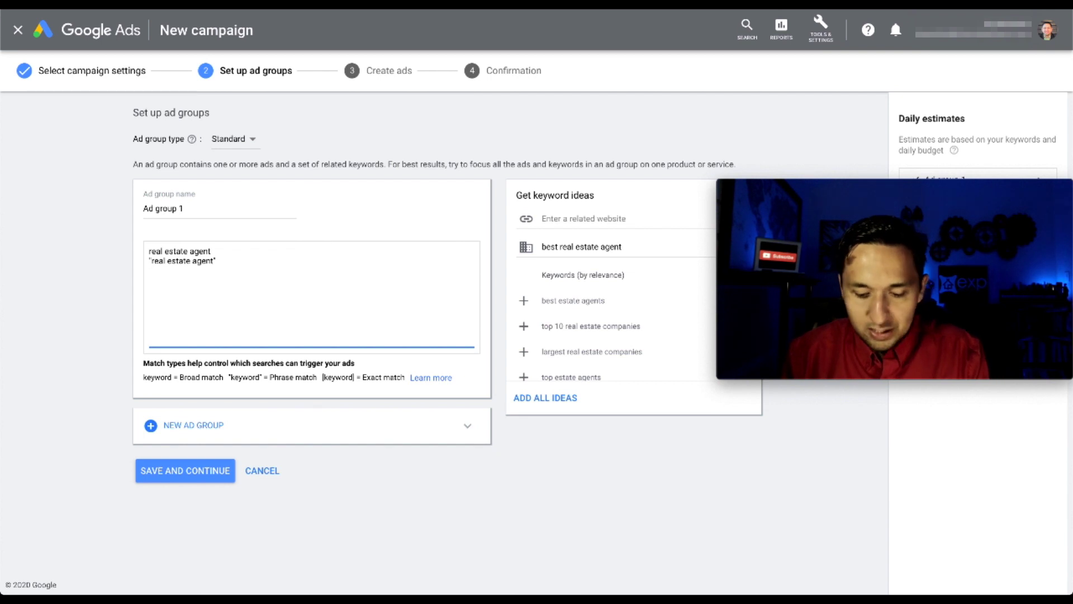
type("[real")
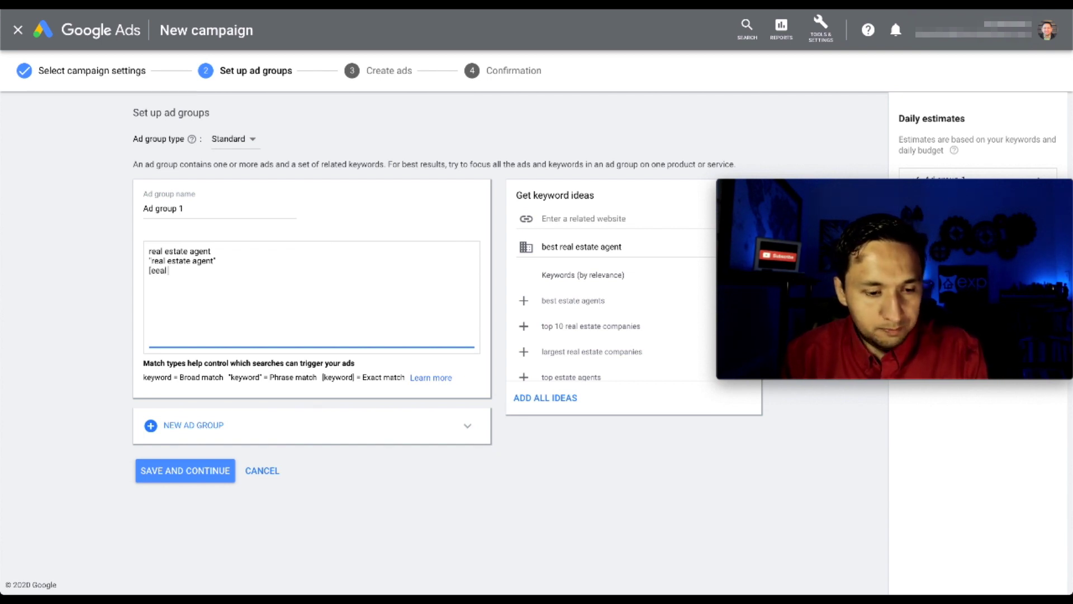
type(" estate agent")
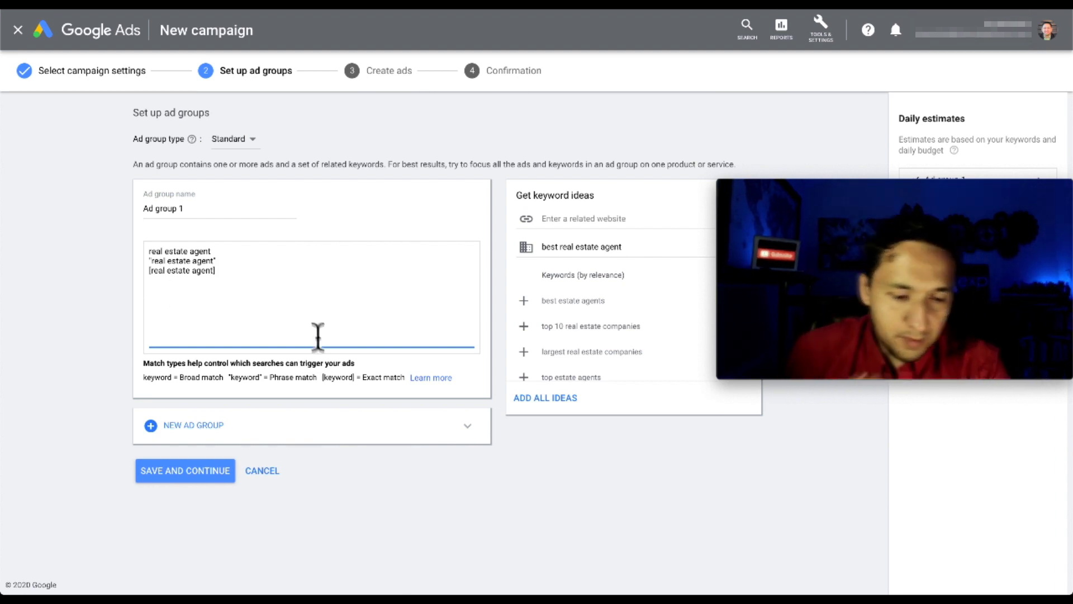
left_click(189, 474)
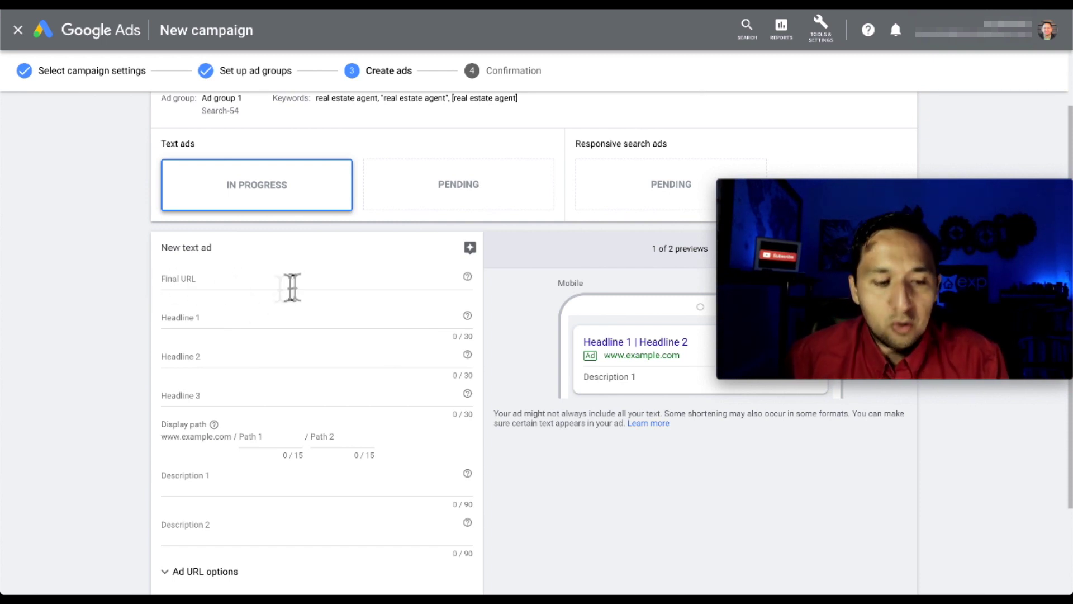
- Enter fort worth as the first display path of the new text ad
scroll(185, 316, "down", 1)
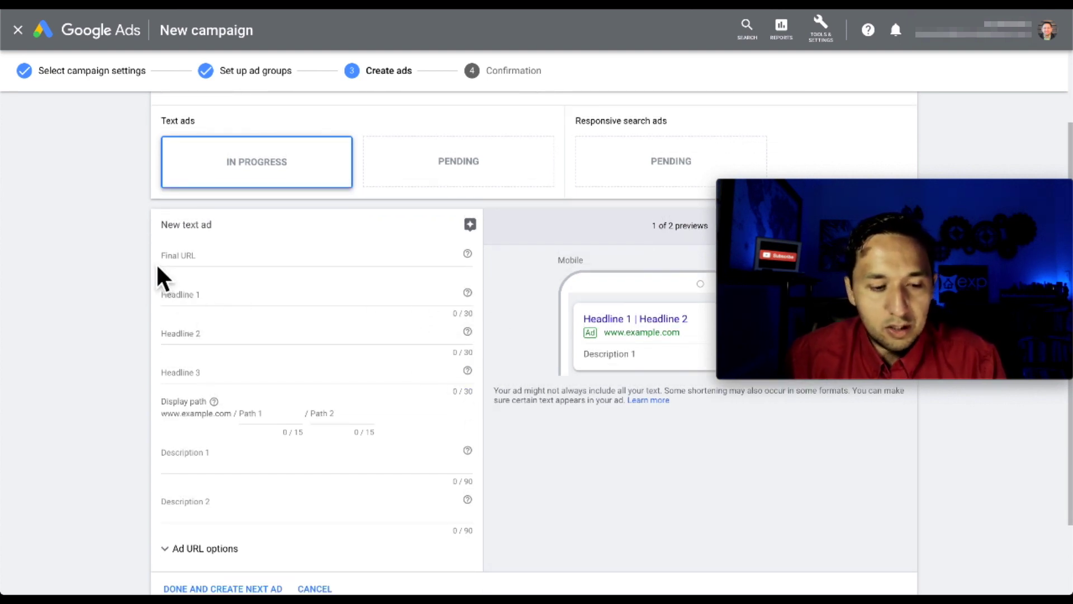
scroll(173, 305, "down", 1)
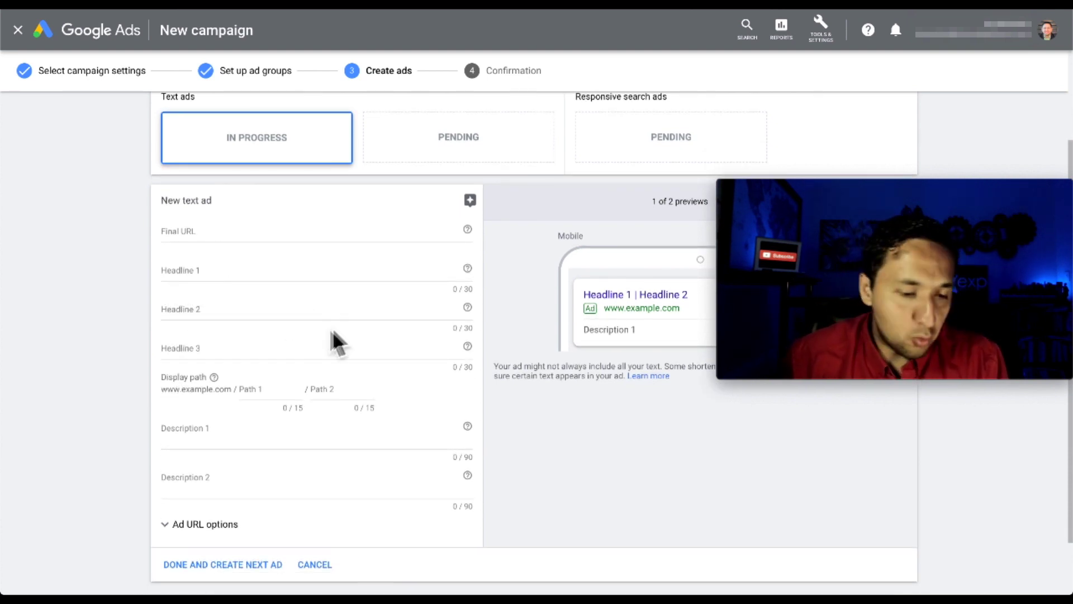
scroll(168, 357, "down", 2)
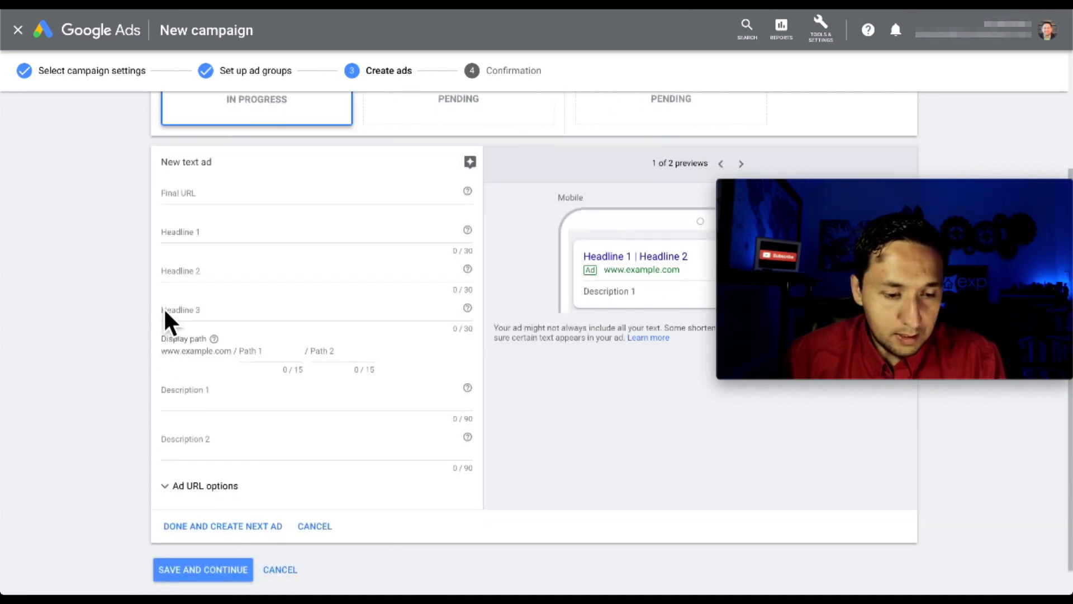
left_click(294, 356)
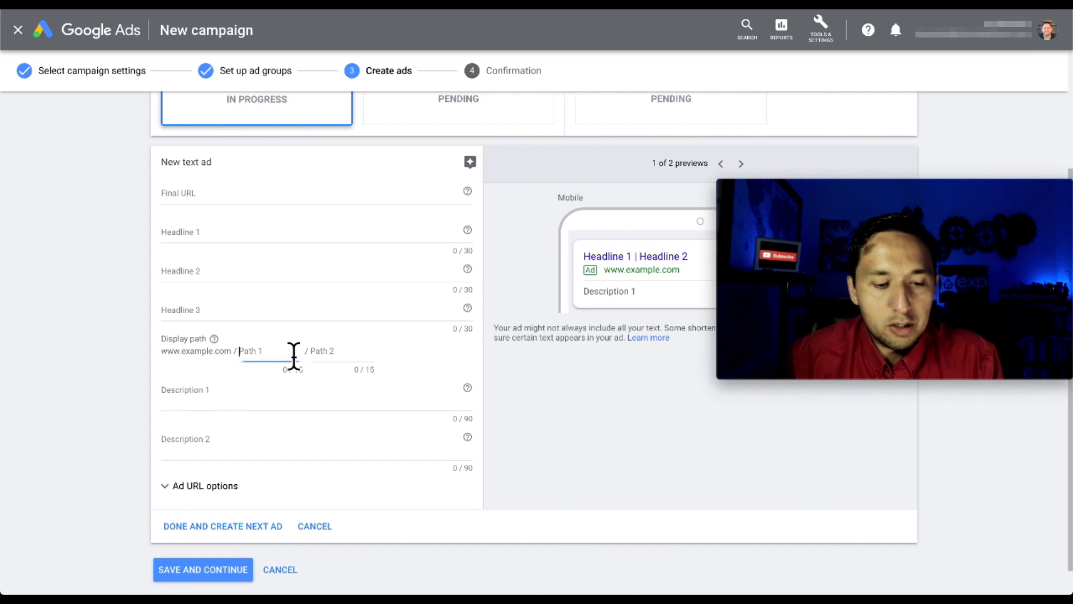
type("fort")
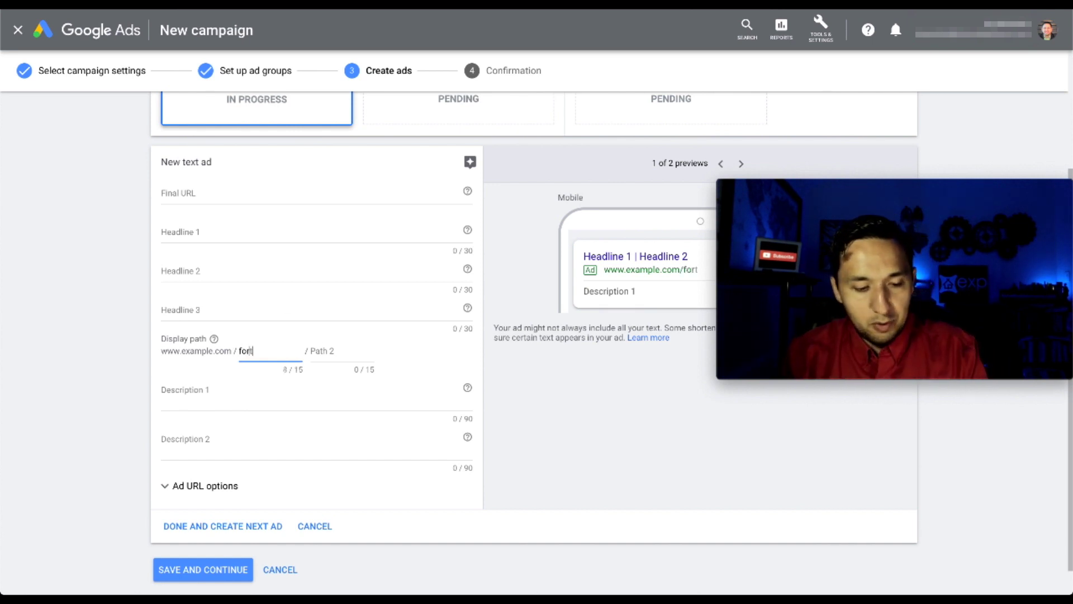
type(" worth")
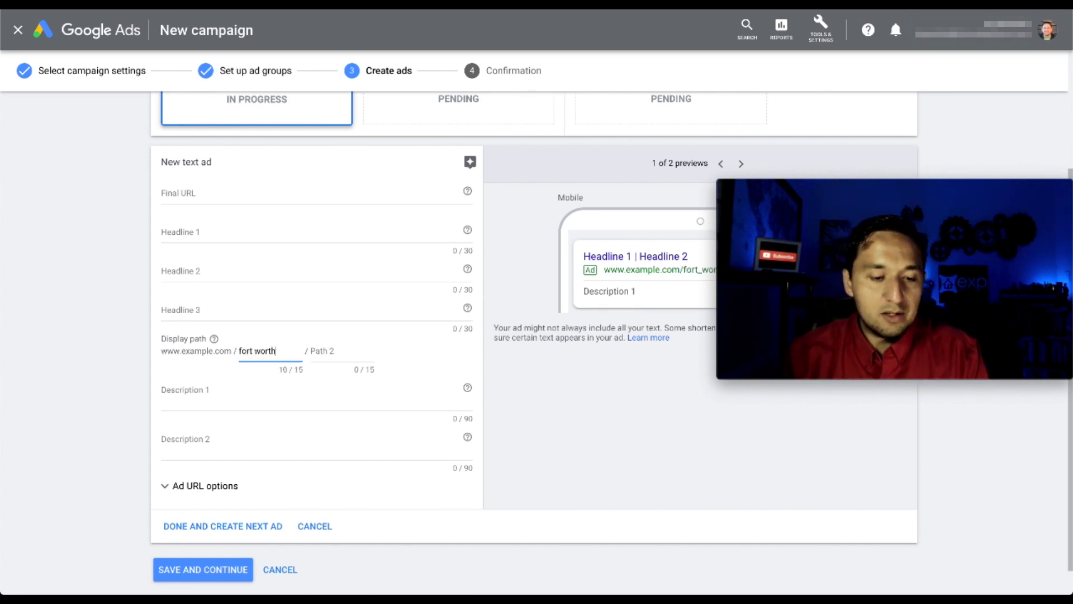
left_click(356, 356)
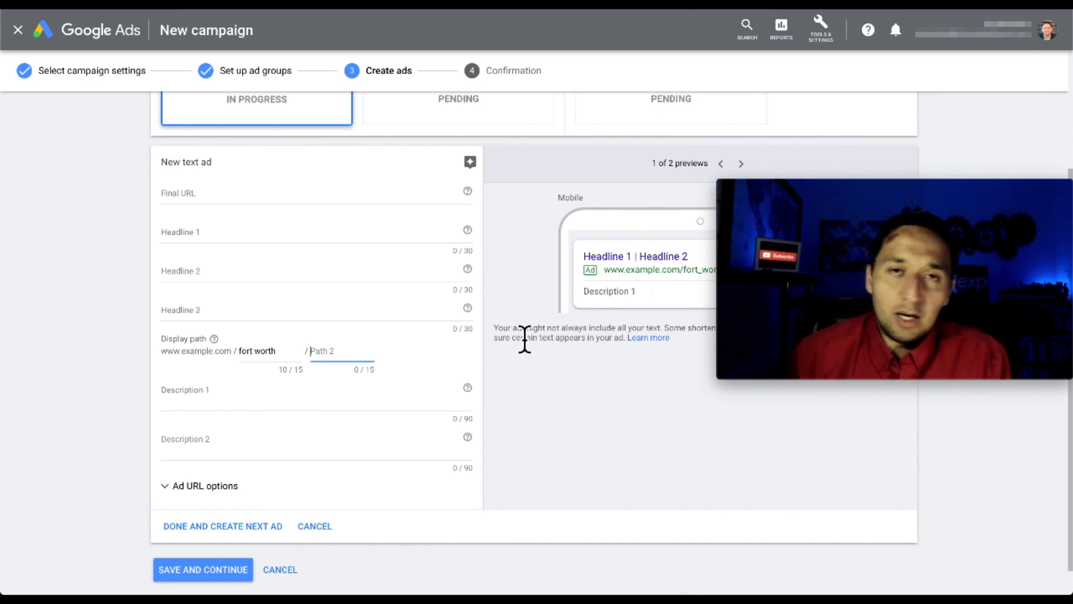
- Expand the new text ad's URL options to review the tracking template, final URL suffix and custom parameter settings, and collapse them again
scroll(524, 339, "down", 1)
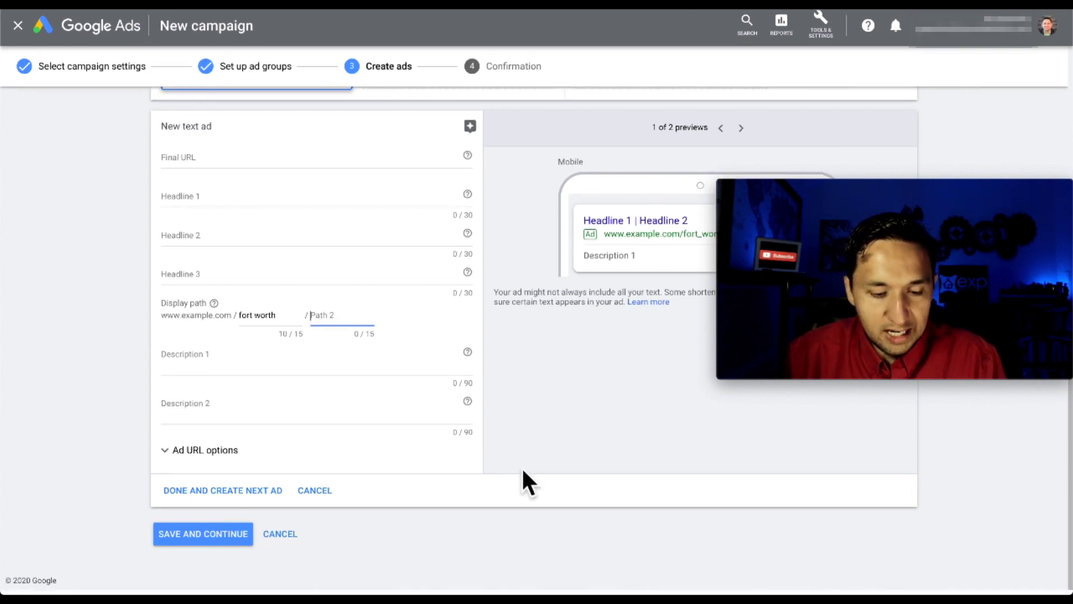
left_click(227, 455)
scroll(439, 461, "down", 3)
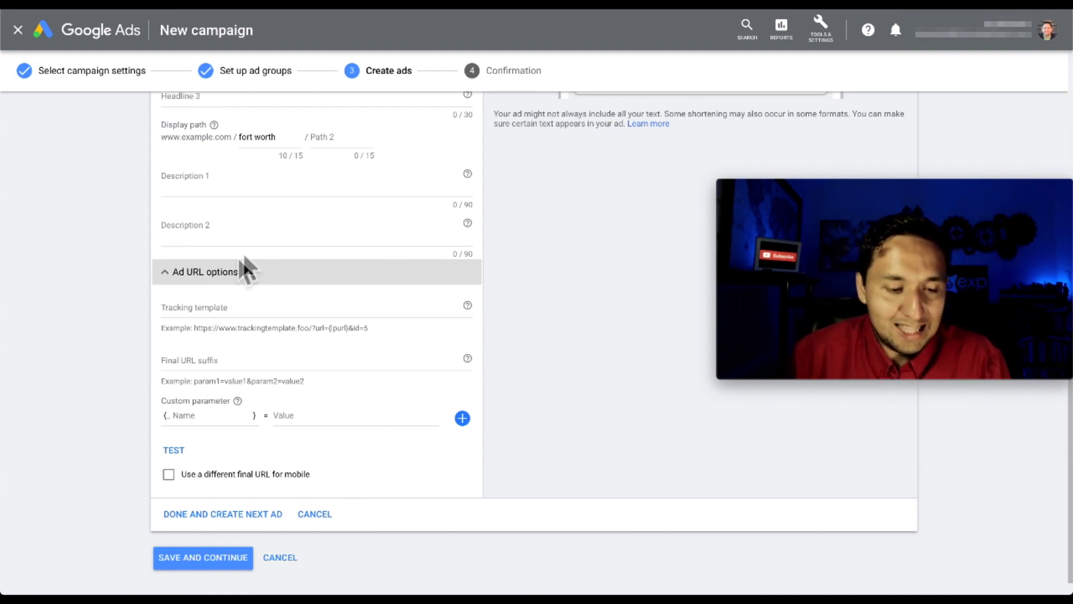
left_click(196, 273)
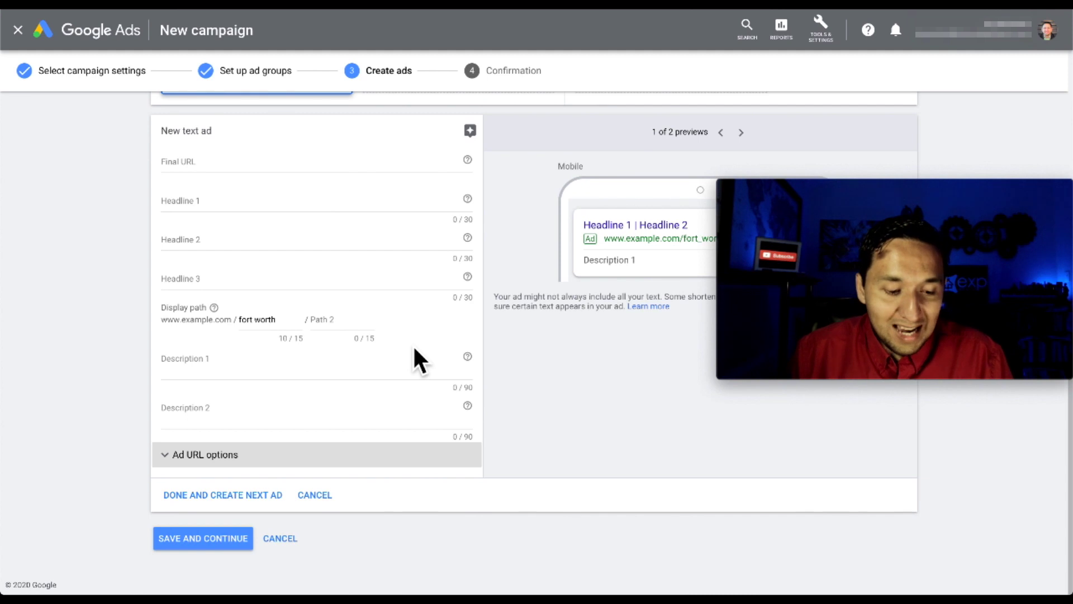